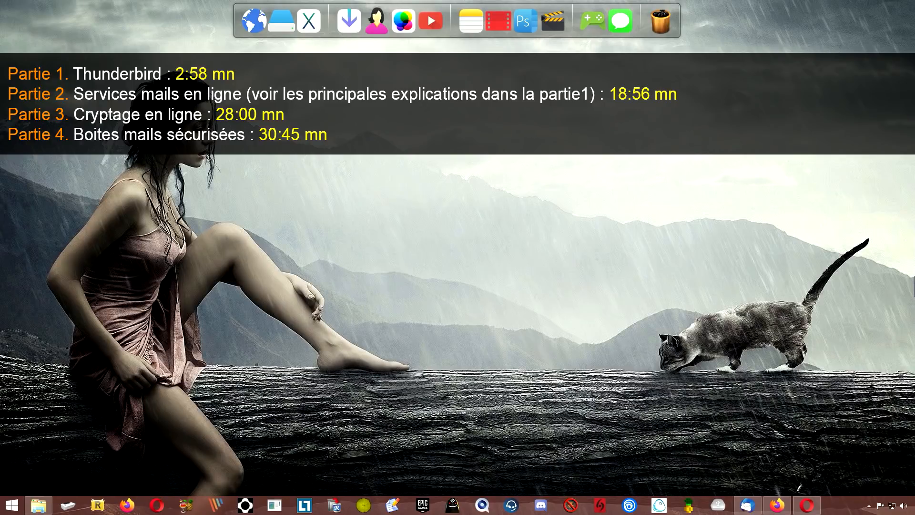
- Bring up Thunderbird on Local Folders, then switch to the Gpg4win homepage in Firefox
left_click(747, 505)
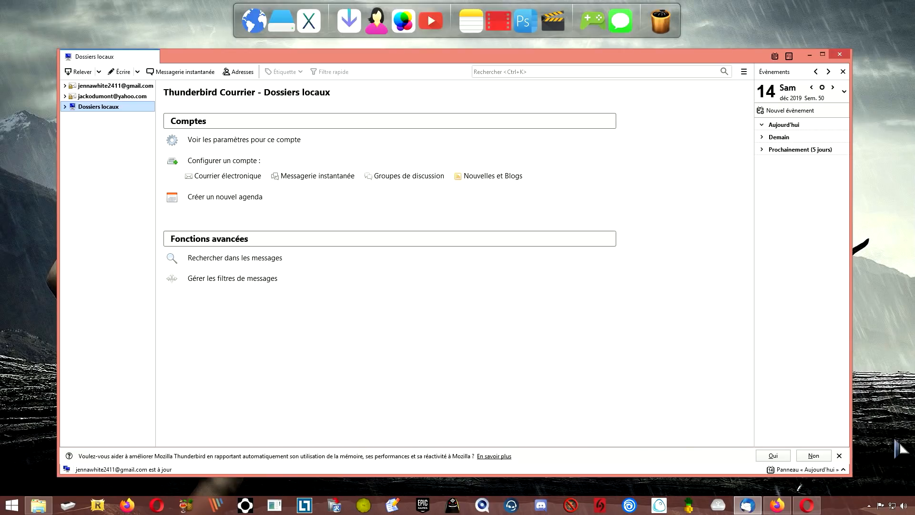
left_click(776, 505)
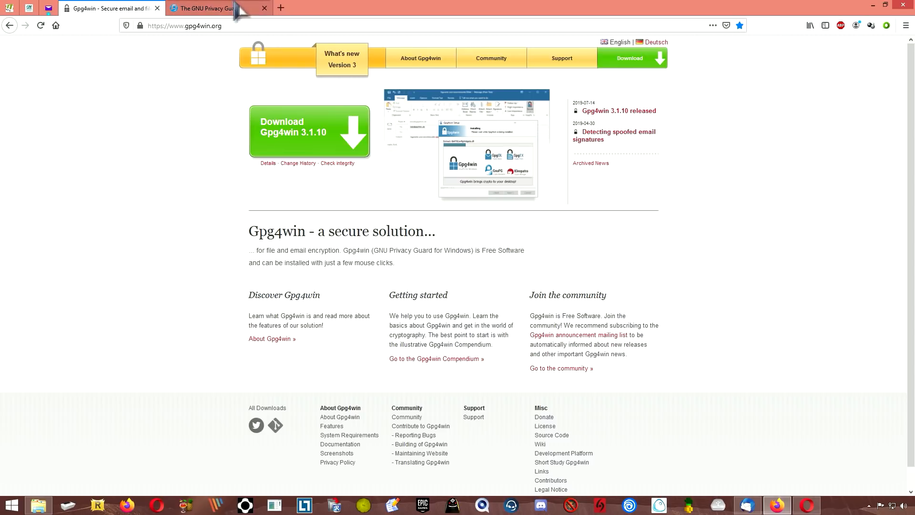
- Visit the GnuPG page and a pasted ClicTune short link, then close the extra tabs
left_click(213, 10)
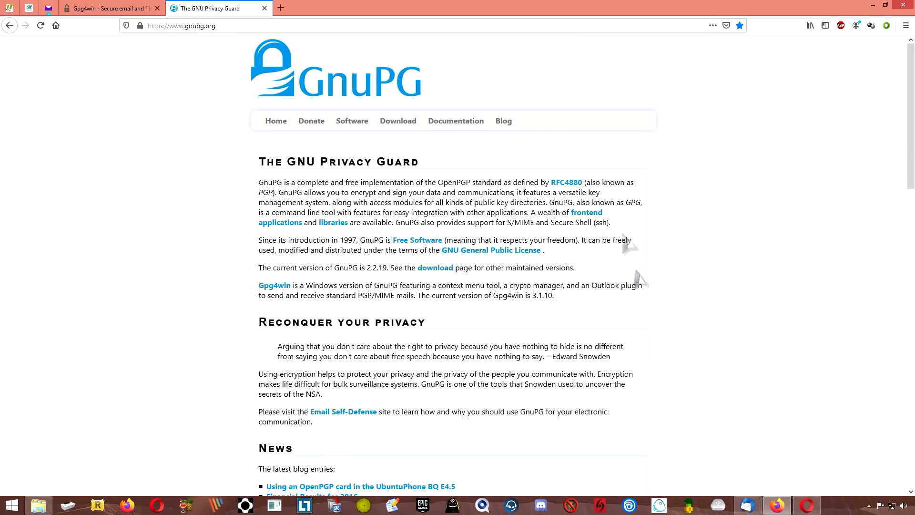
left_click(110, 9)
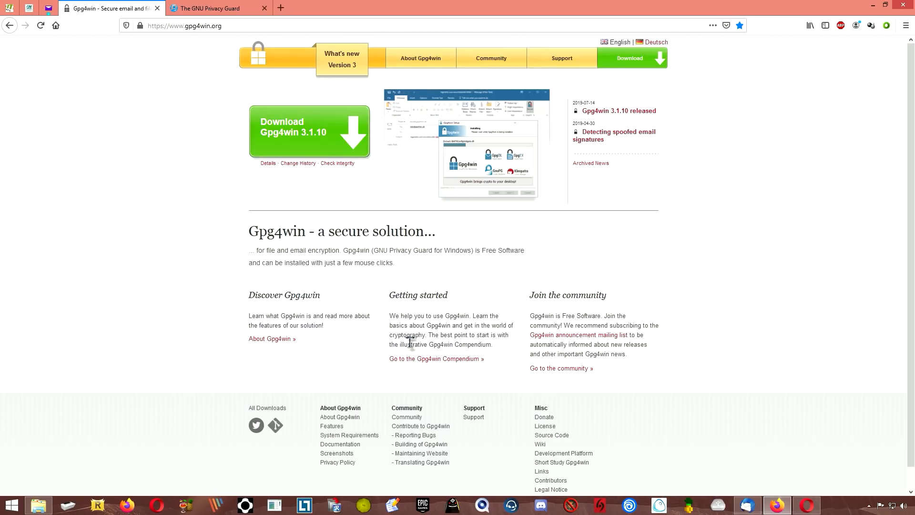
left_click(281, 9)
type("https://www.clictune.com/7EEL")
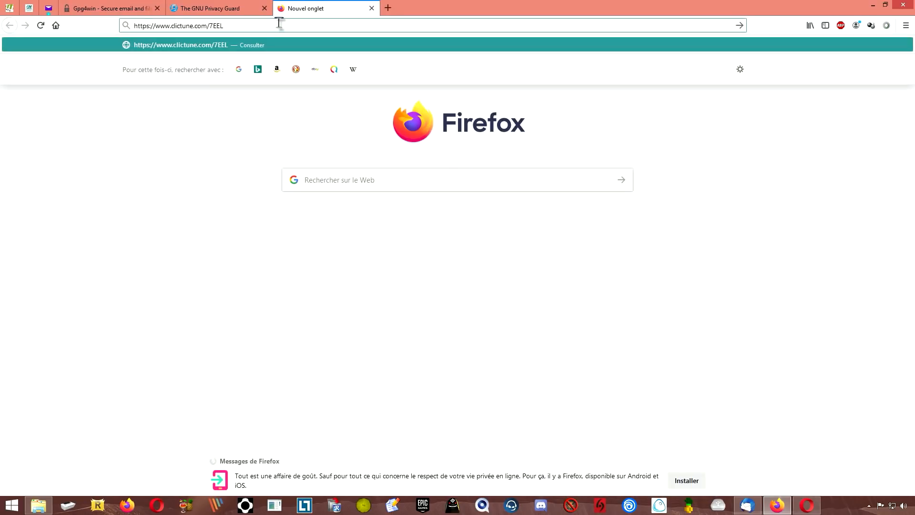
key("Return")
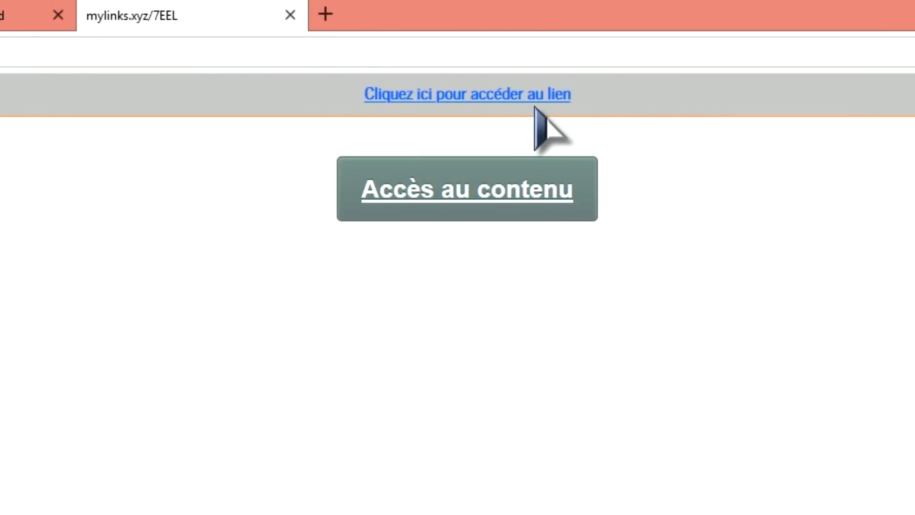
left_click(509, 98)
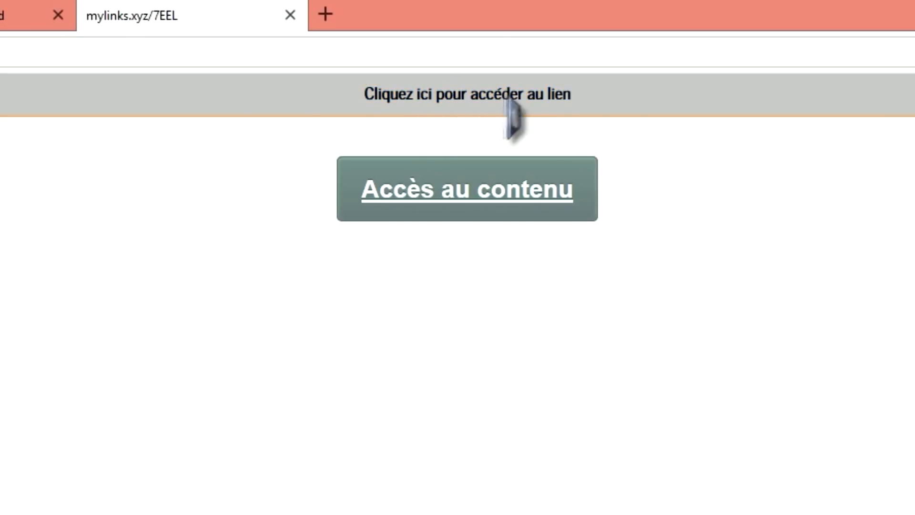
left_click(481, 94)
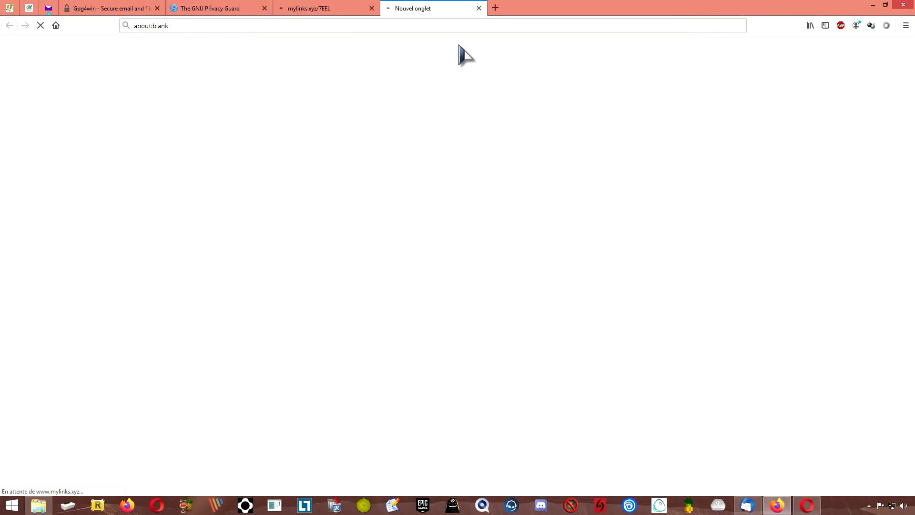
left_click(479, 8)
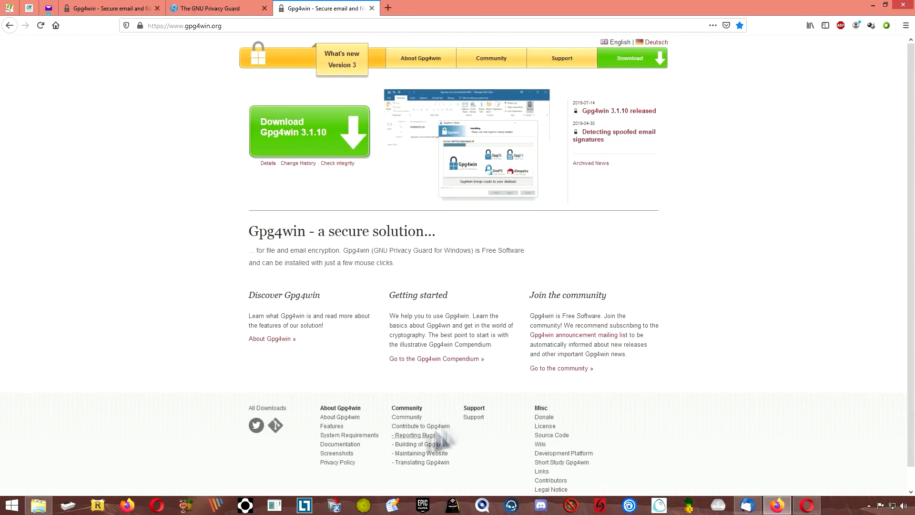
left_click(371, 8)
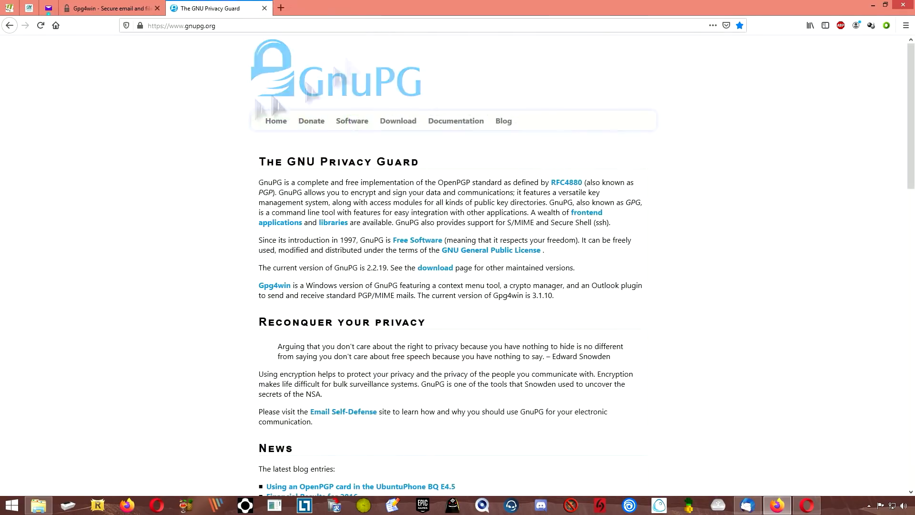
left_click(93, 8)
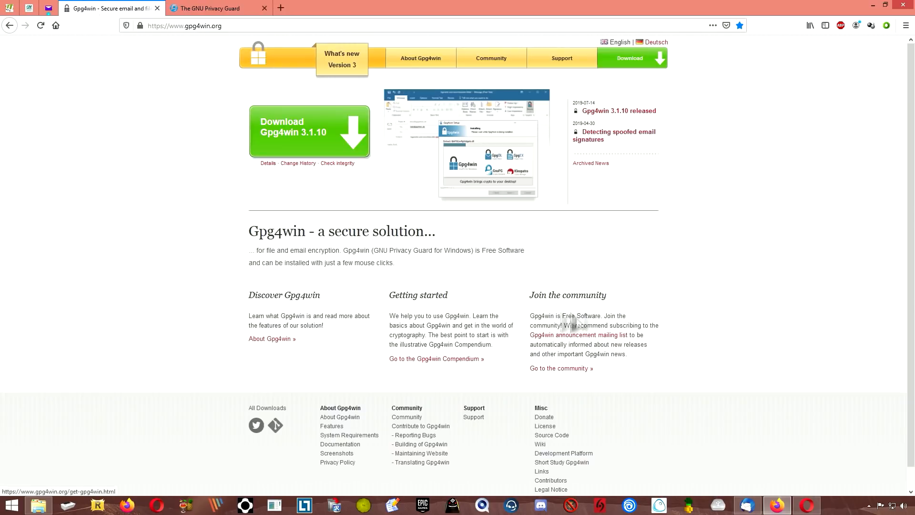
- Download the gpg4win-3.1.10.exe installer with a $0 donation and minimize Firefox
left_click(300, 138)
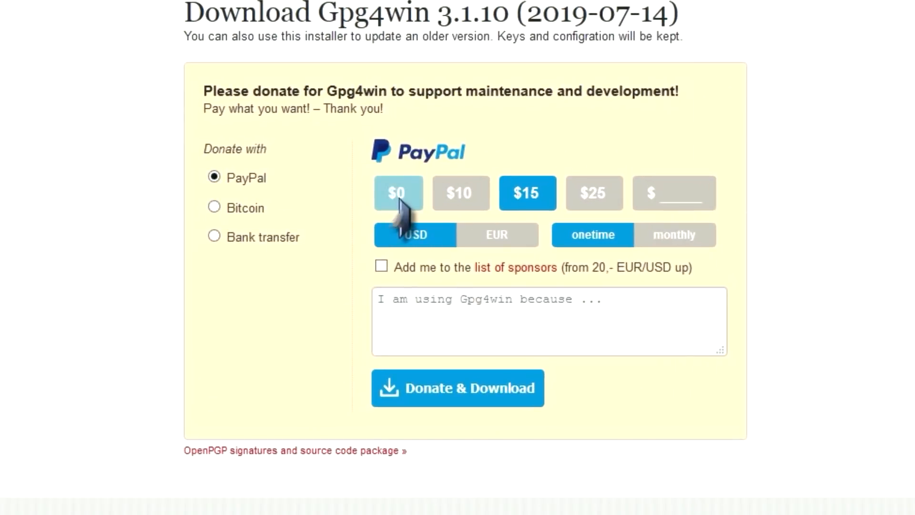
left_click(398, 200)
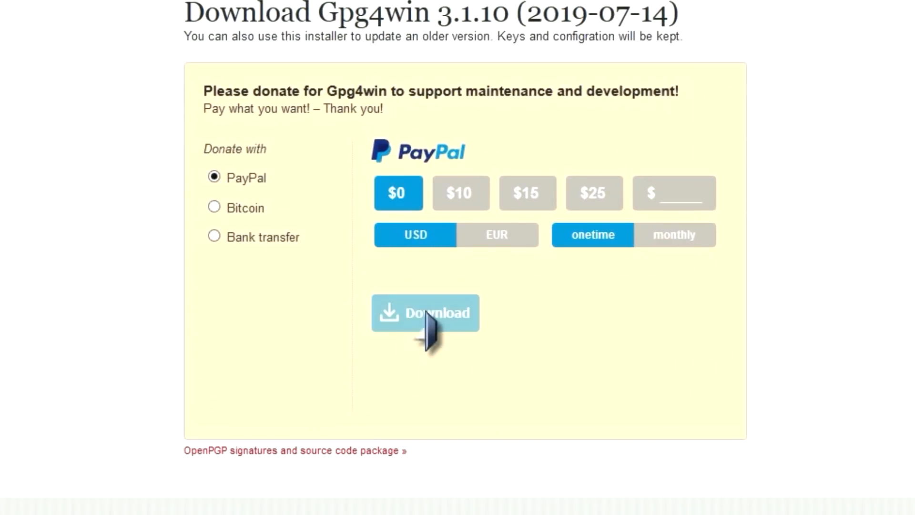
left_click(427, 315)
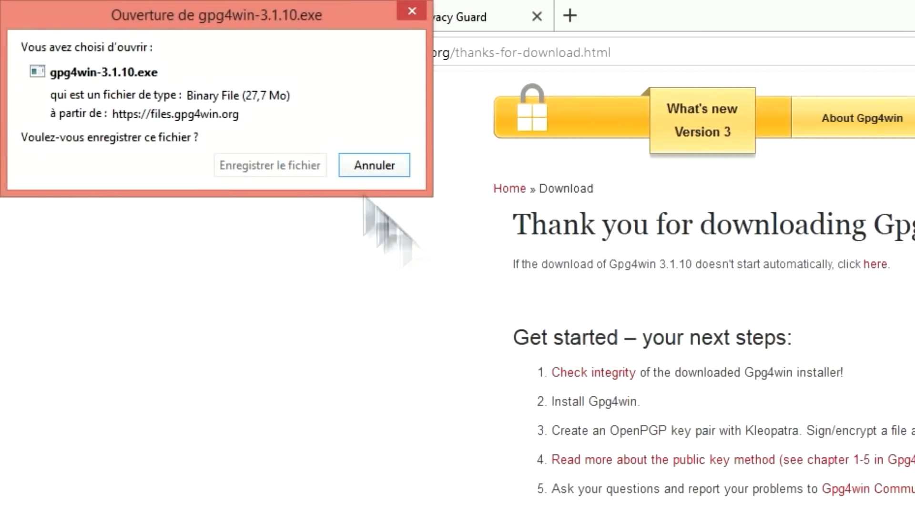
left_click(269, 165)
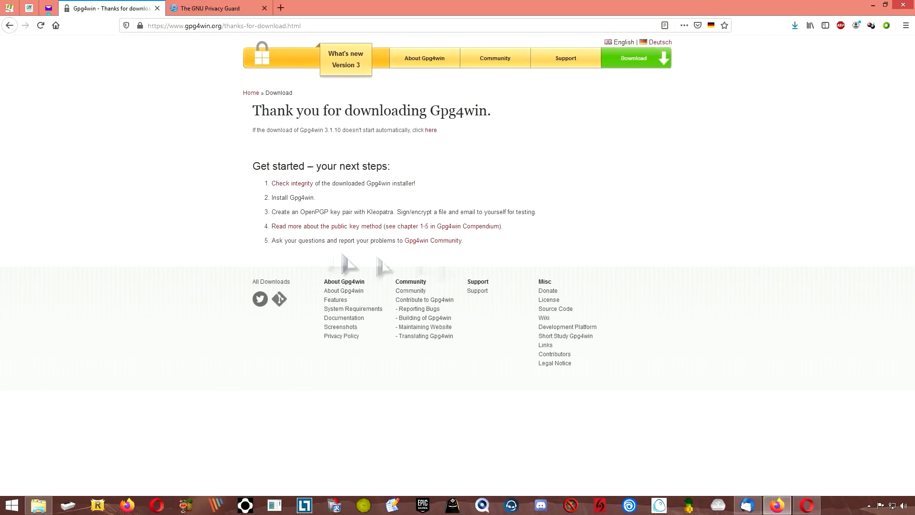
left_click(873, 4)
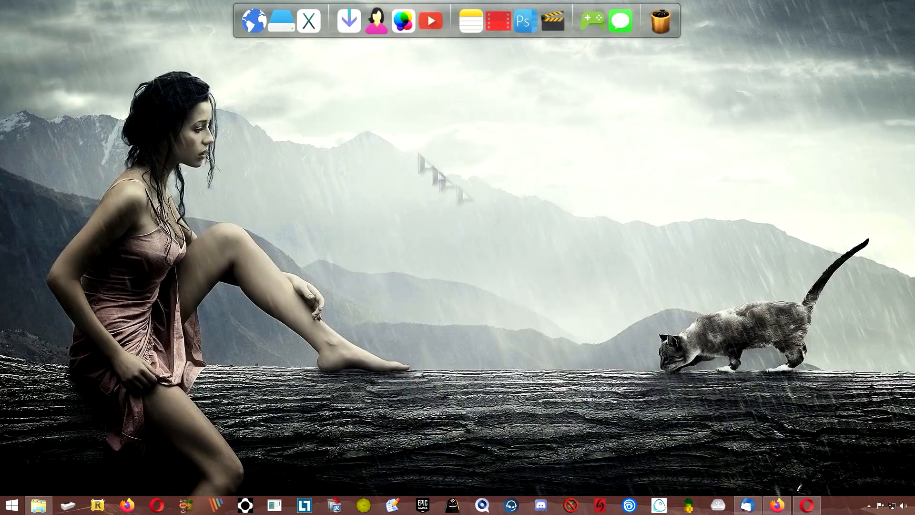
- Launch gpg4win-3.1.10.exe from Downloads, allow it through UAC, and choose French setup
left_click(349, 22)
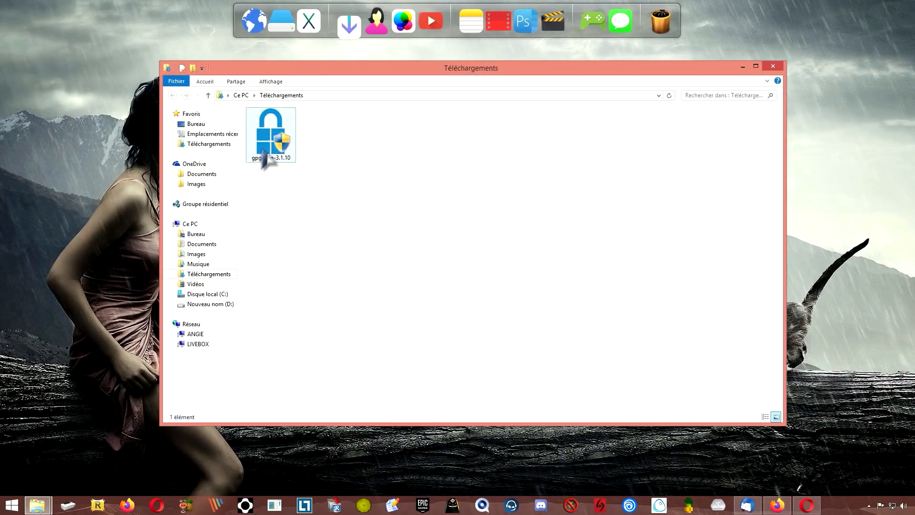
double_click(264, 161)
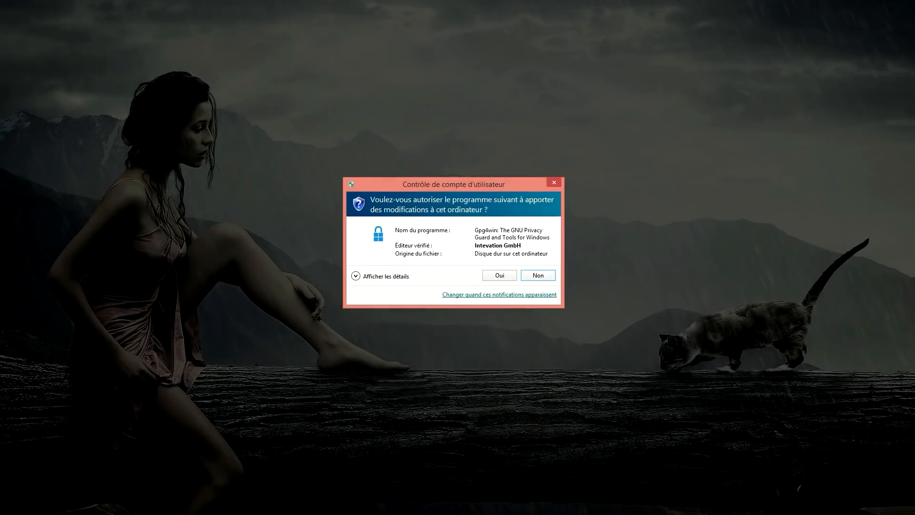
left_click(499, 275)
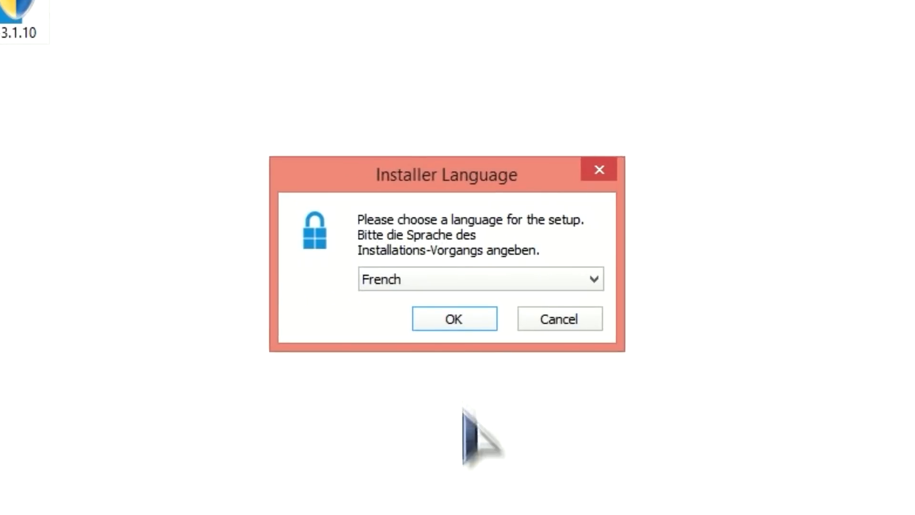
left_click(450, 323)
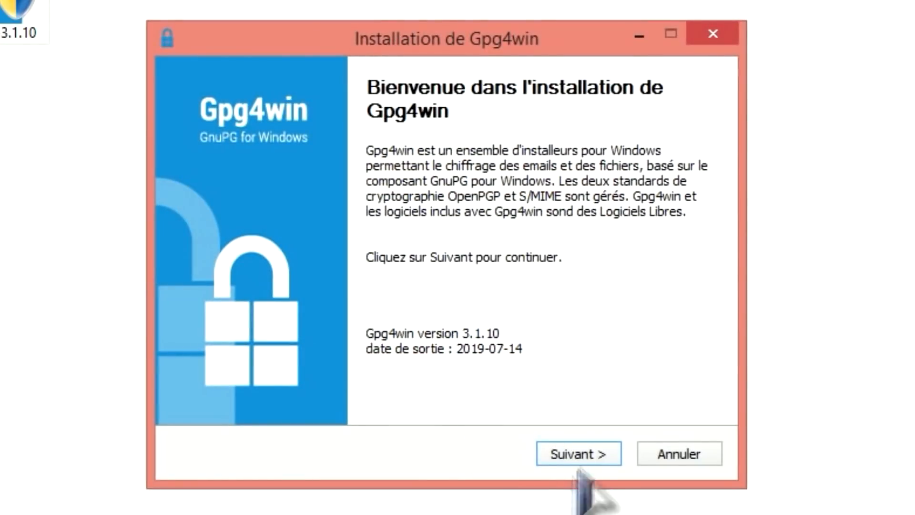
left_click(586, 455)
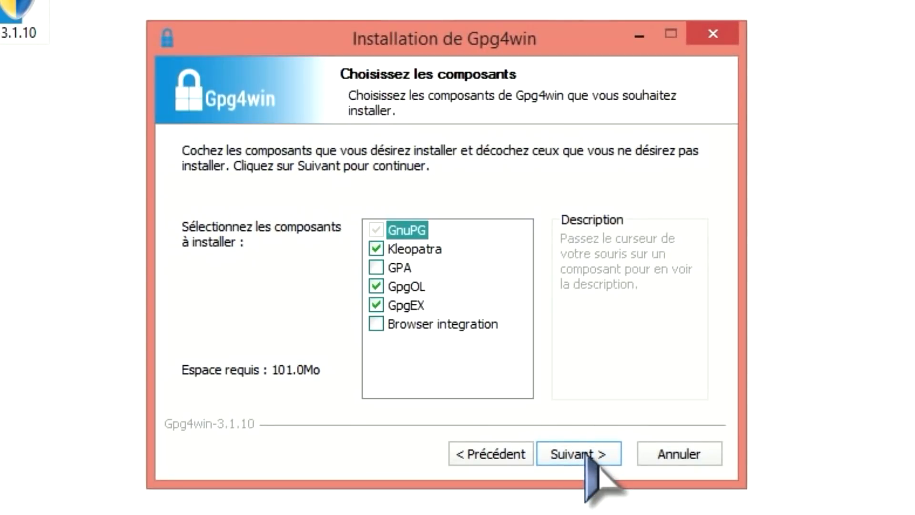
- Install with GpgOL excluded and GPA included into the default folder
mouse_move(405, 293)
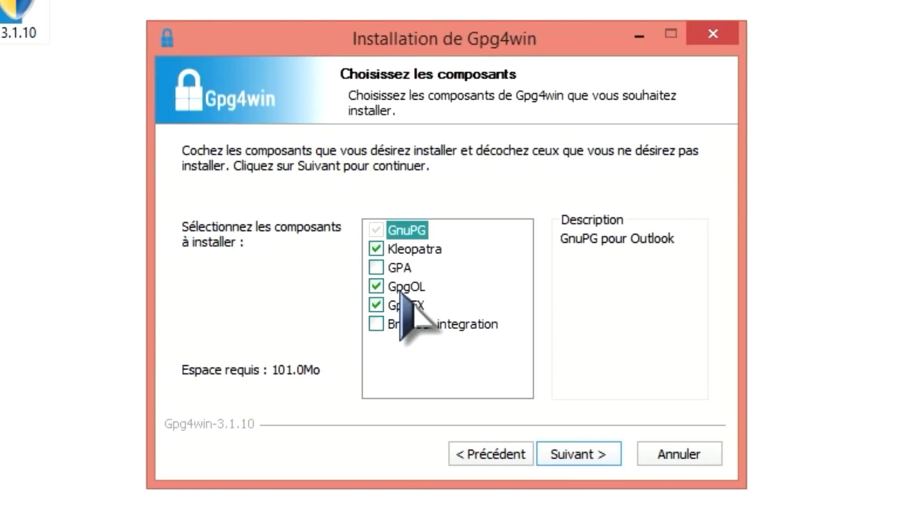
left_click(377, 287)
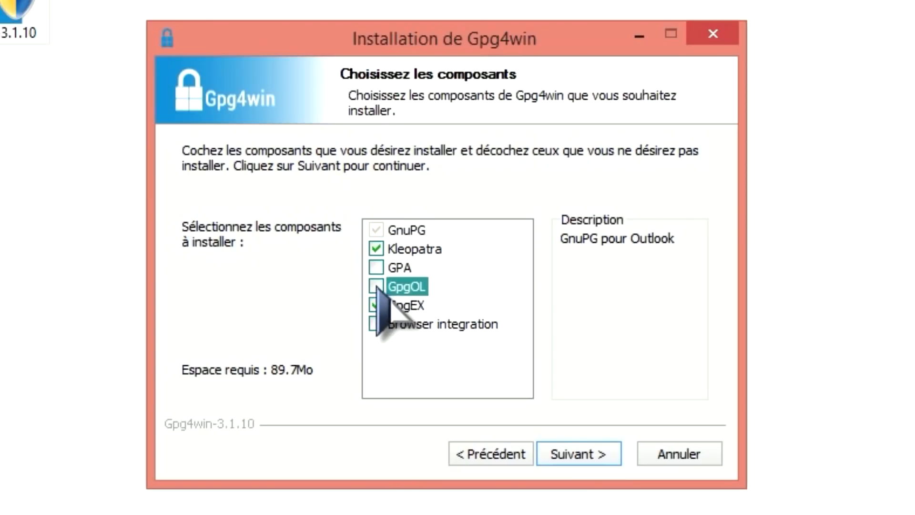
left_click(375, 268)
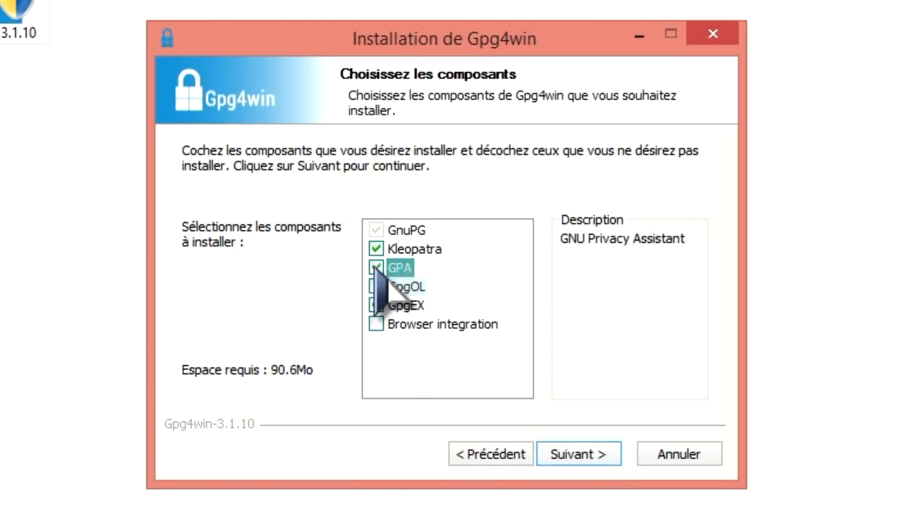
left_click(580, 457)
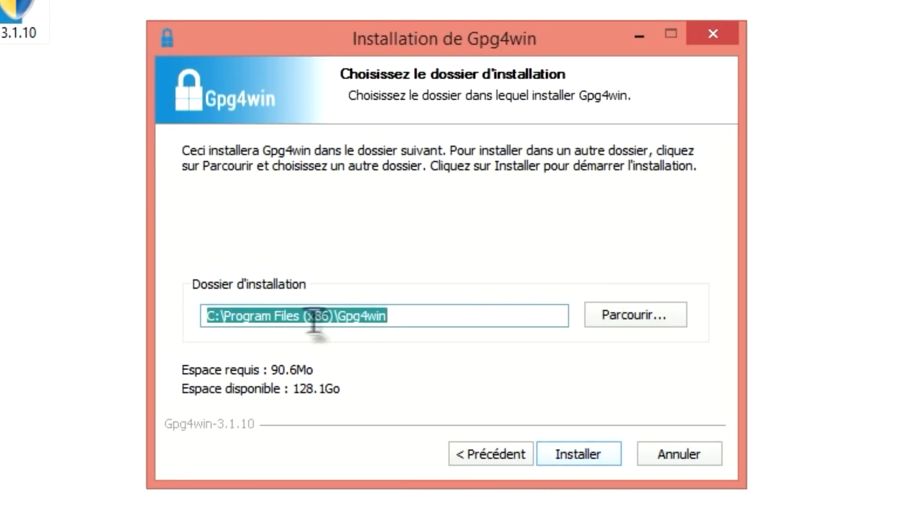
left_click(578, 454)
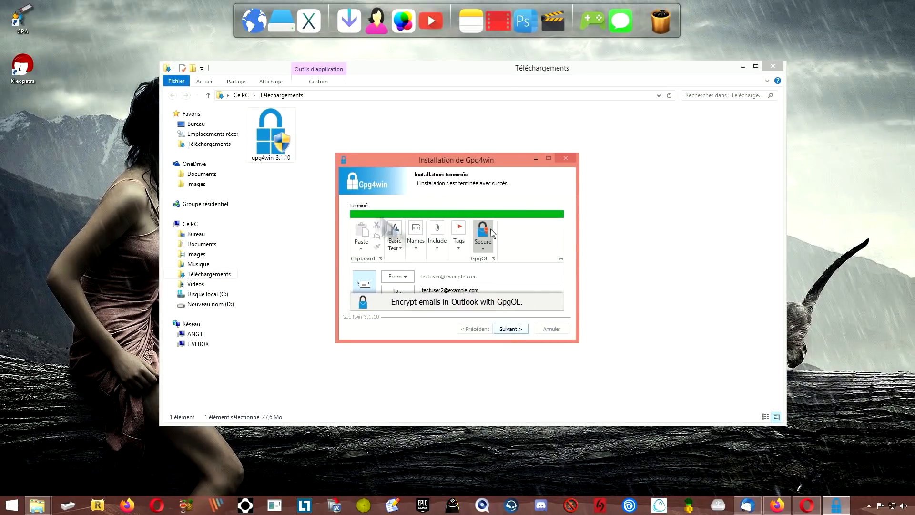
- Finish setup without launching Kleopatra, close Downloads, and select the new GPA and Kleopatra shortcuts
left_click(511, 329)
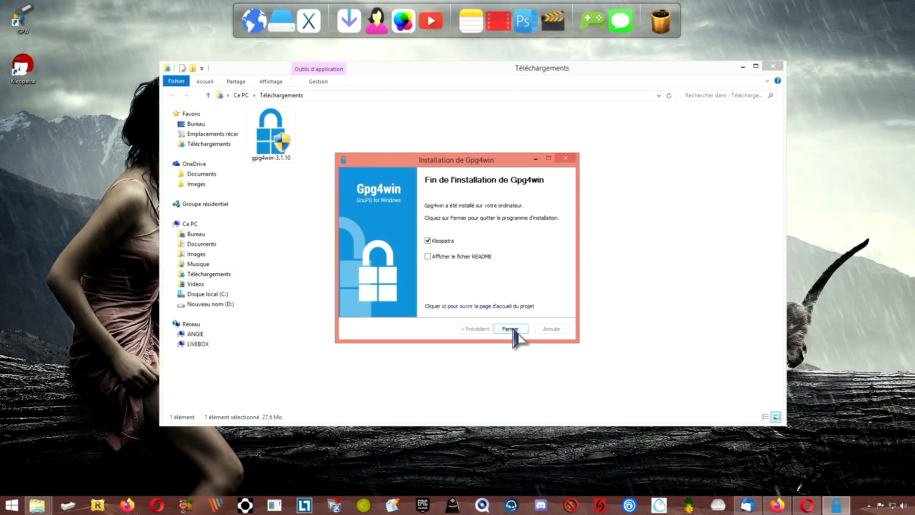
left_click(431, 241)
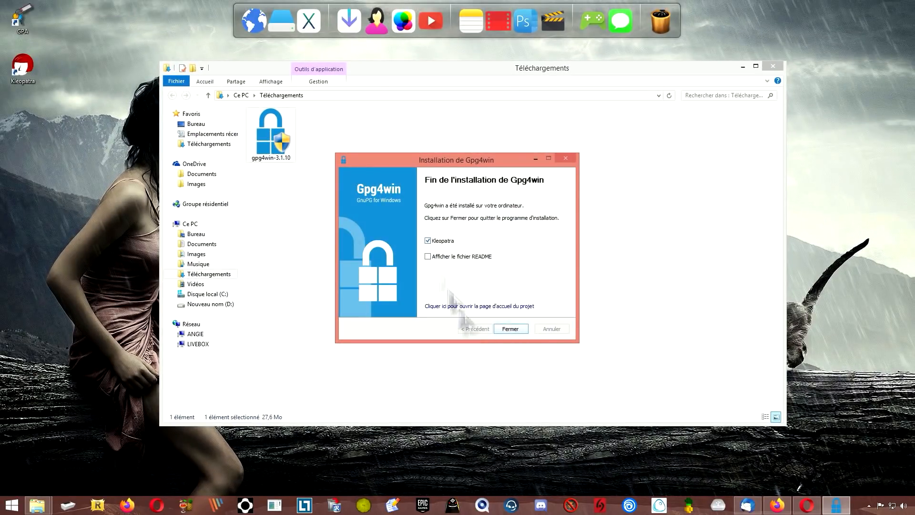
left_click(510, 329)
left_click(772, 67)
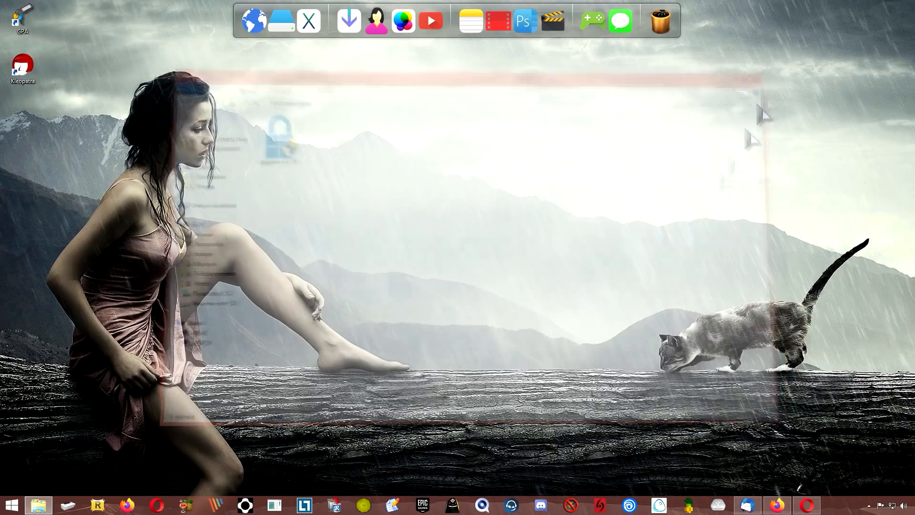
left_click_drag(86, 118, 13, 7)
- Restore the Thunderbird window and view both mail accounts' overview pages
left_click(161, 178)
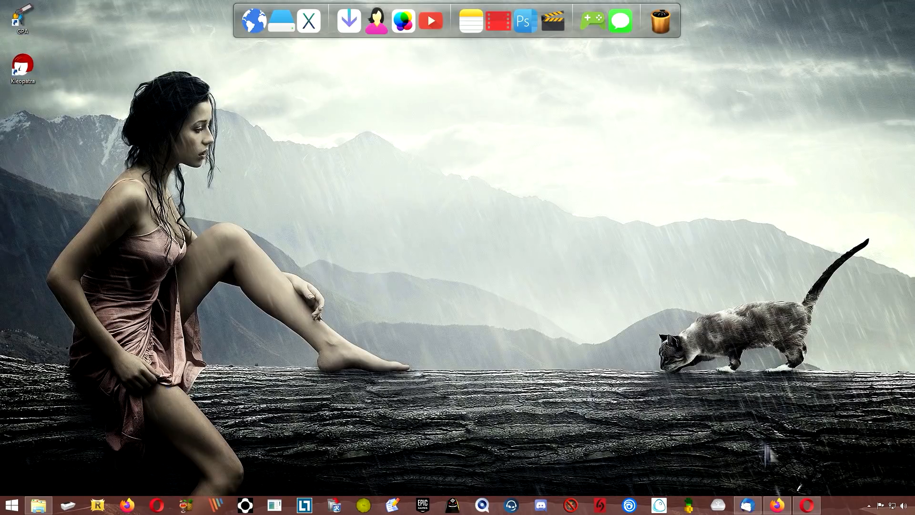
left_click(747, 507)
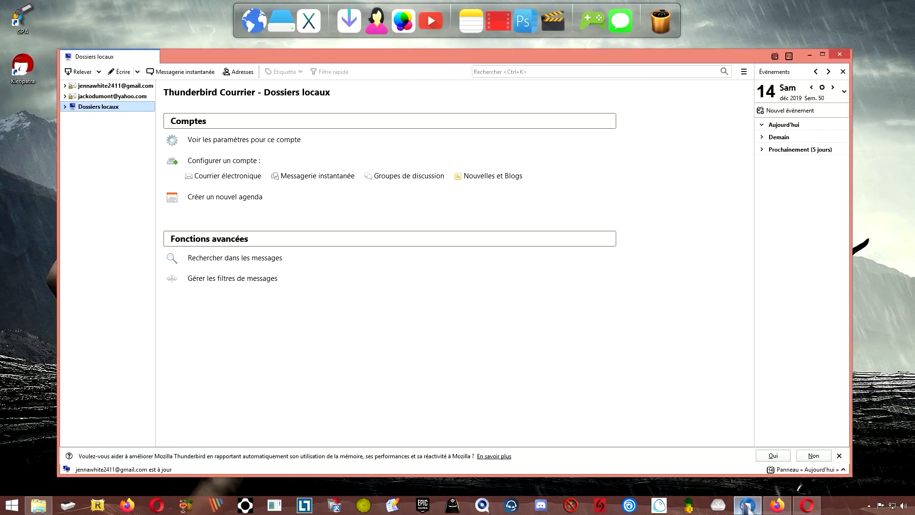
left_click(100, 86)
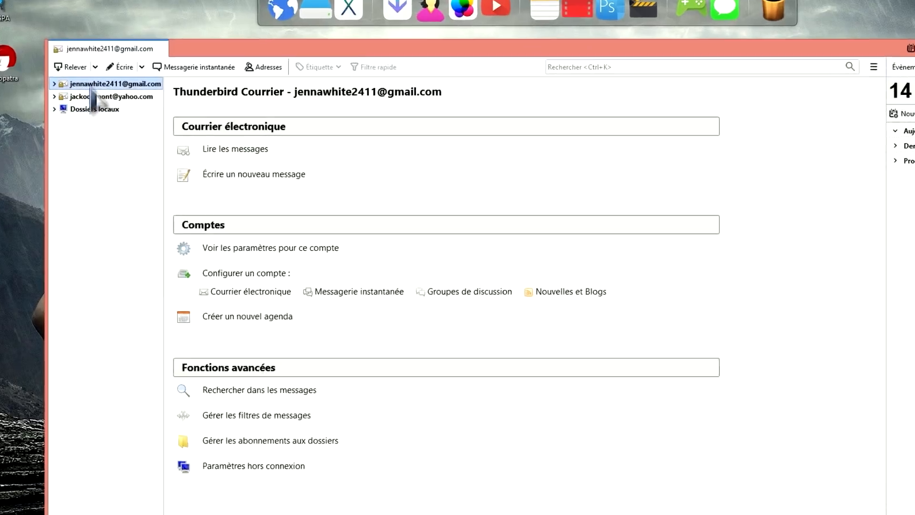
left_click(96, 95)
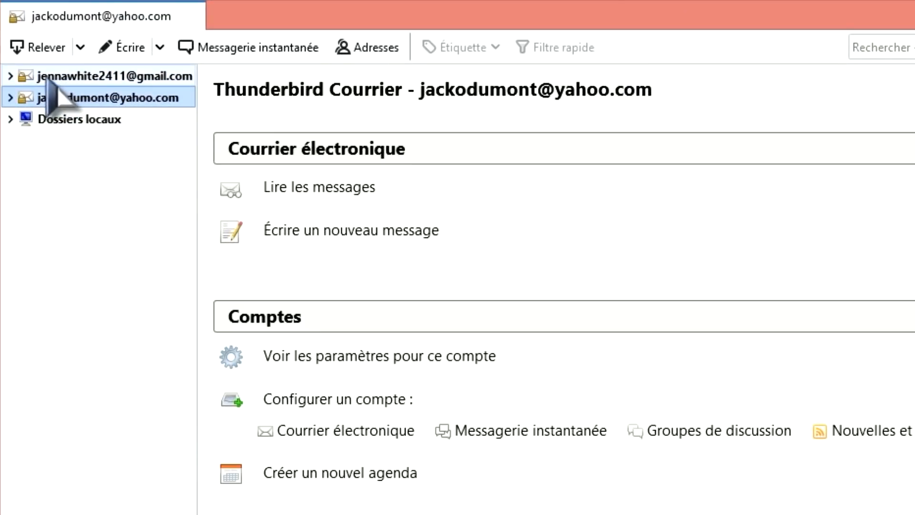
- Expand and collapse each account's folders, then open the Dossiers locaux page
left_click(14, 76)
left_click(11, 76)
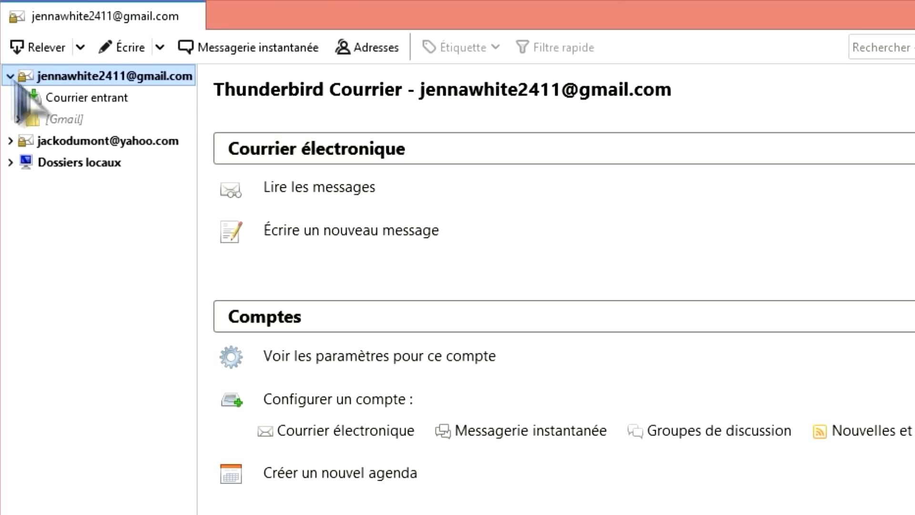
left_click(10, 75)
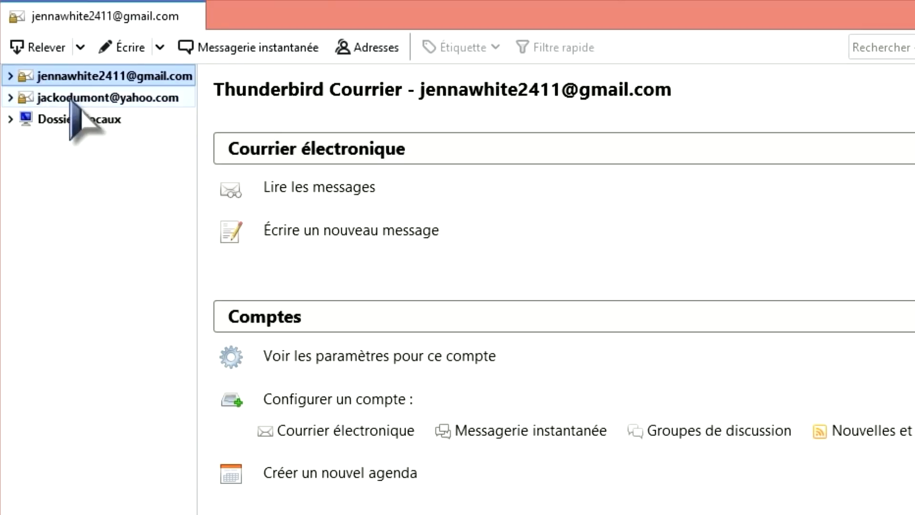
left_click(43, 102)
left_click(10, 97)
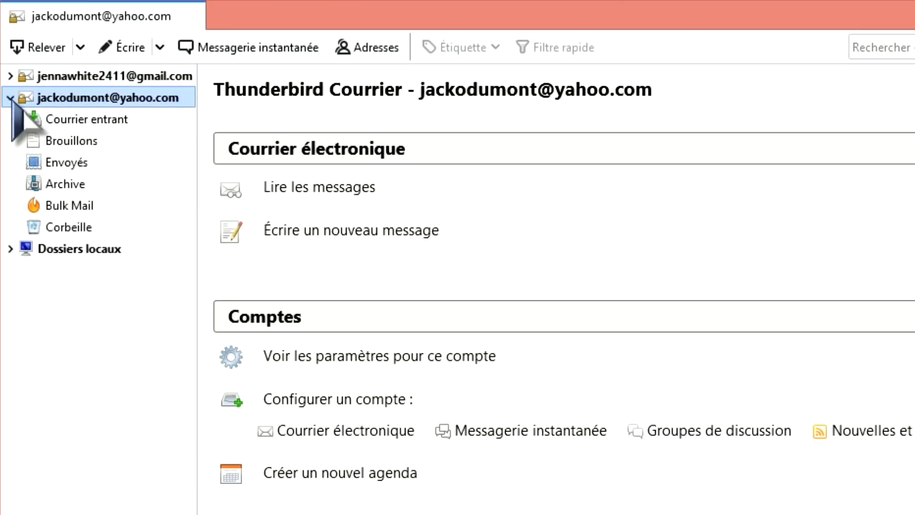
left_click(10, 97)
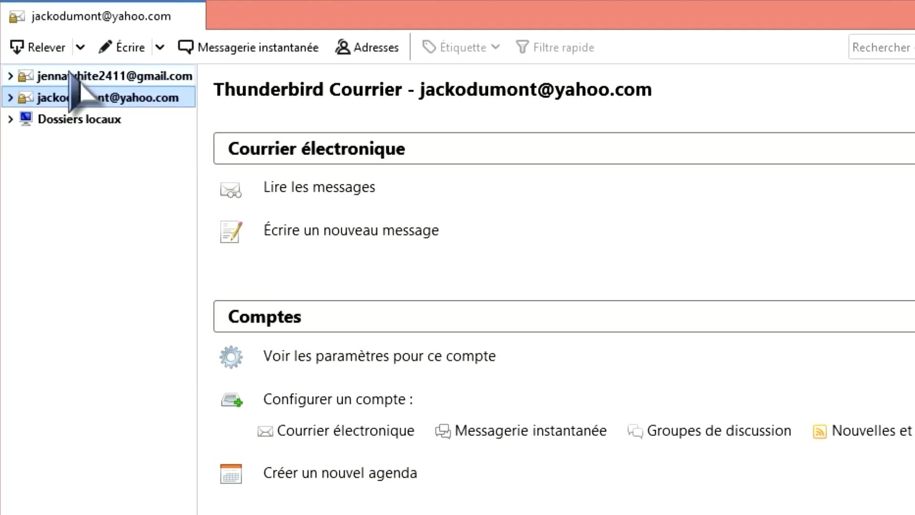
left_click(145, 76)
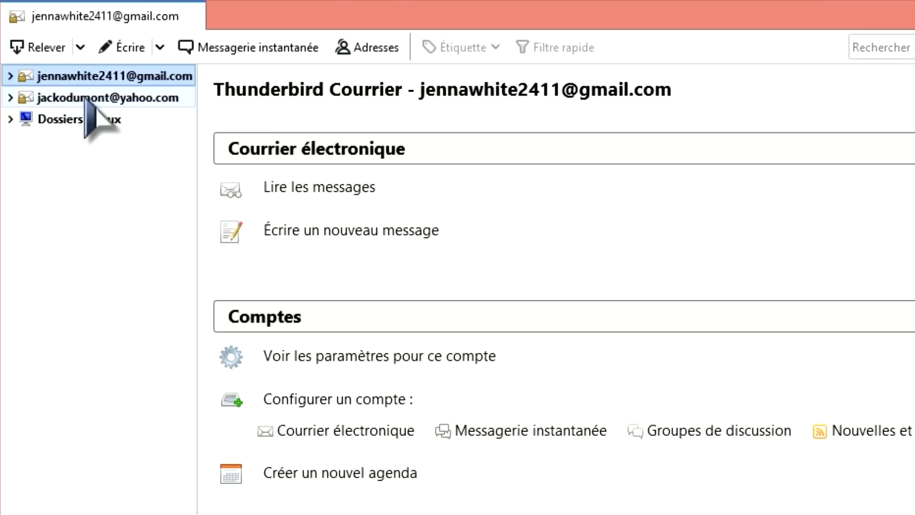
left_click(87, 98)
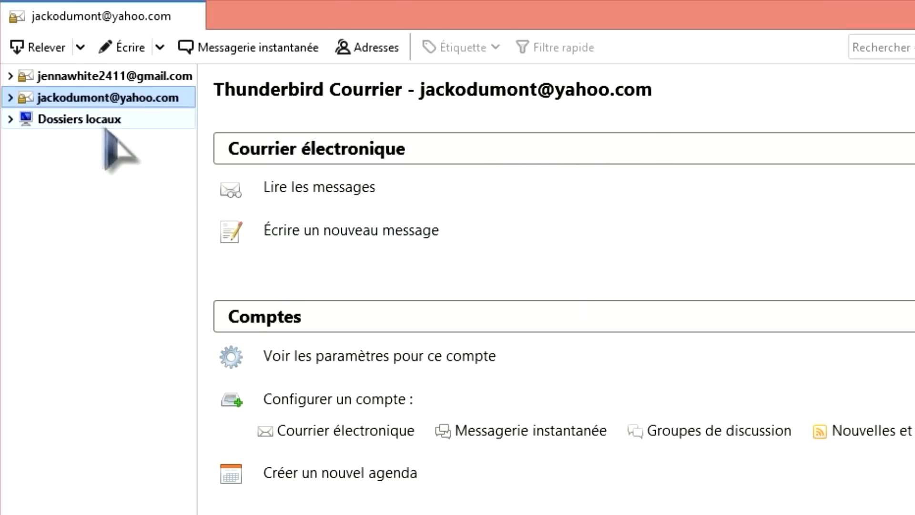
left_click(89, 122)
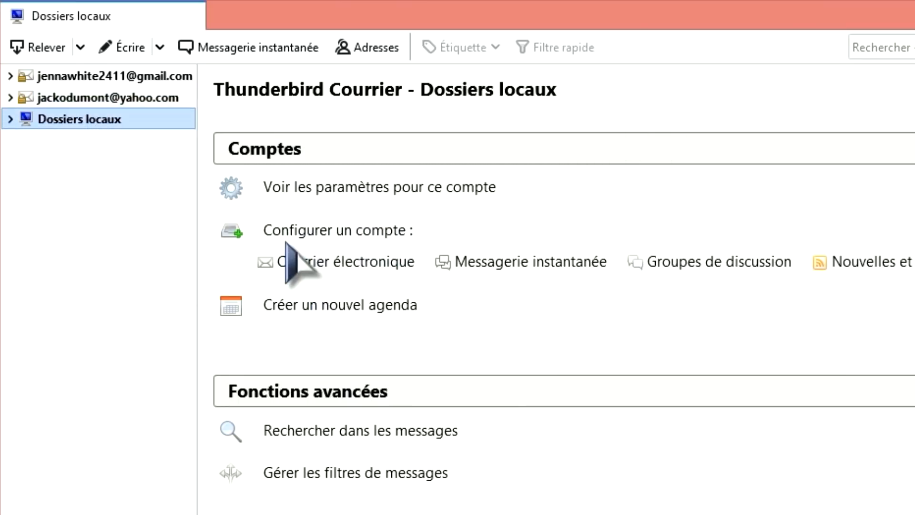
left_click(330, 262)
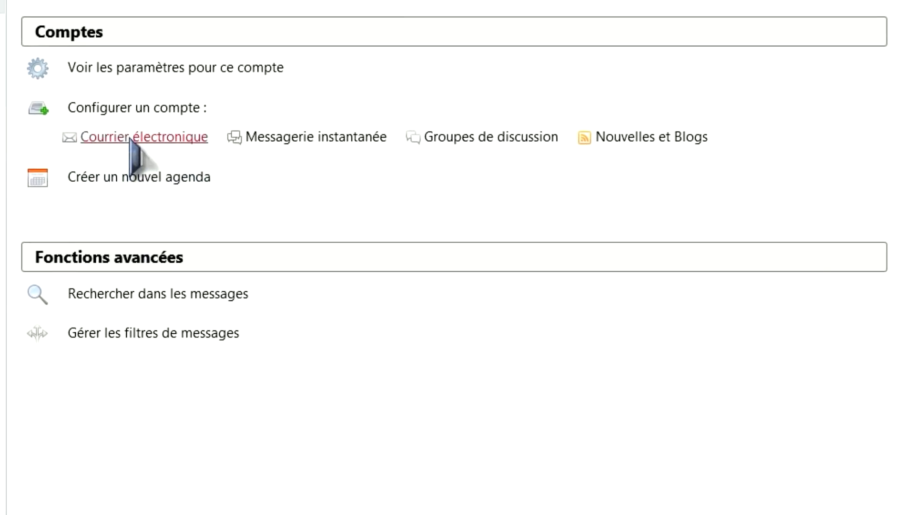
left_click(535, 204)
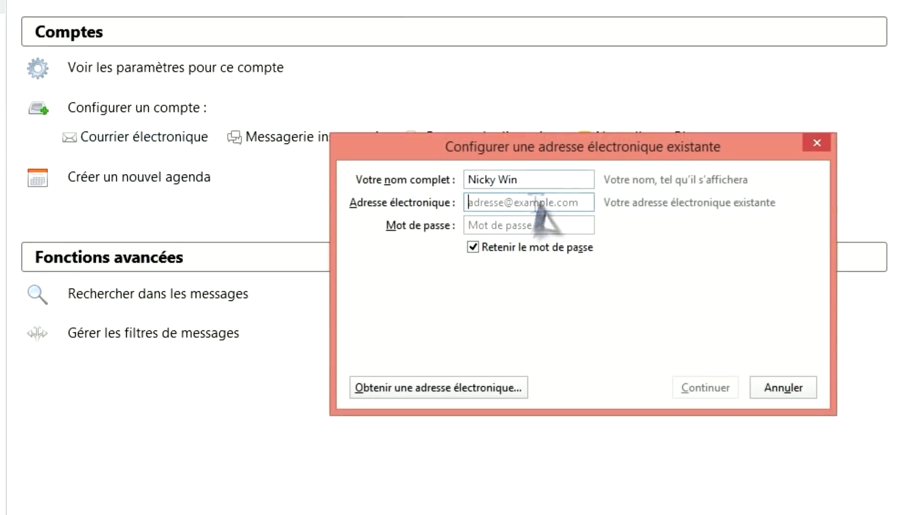
left_click(533, 227)
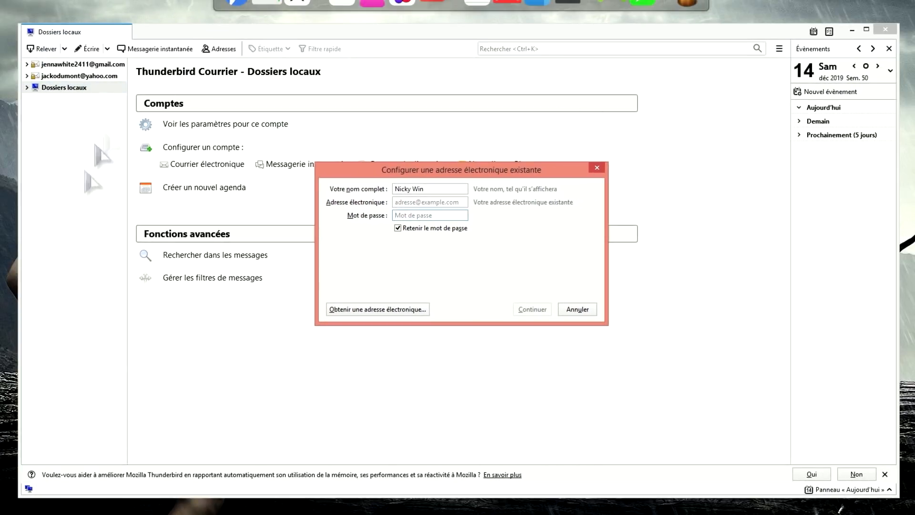
left_click(597, 167)
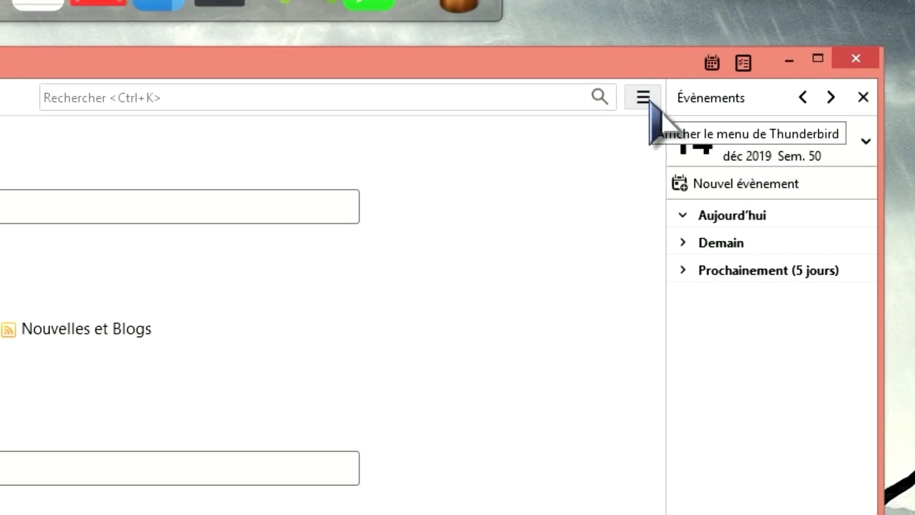
- Open the add-ons manager on the installed Extensions list
left_click(650, 101)
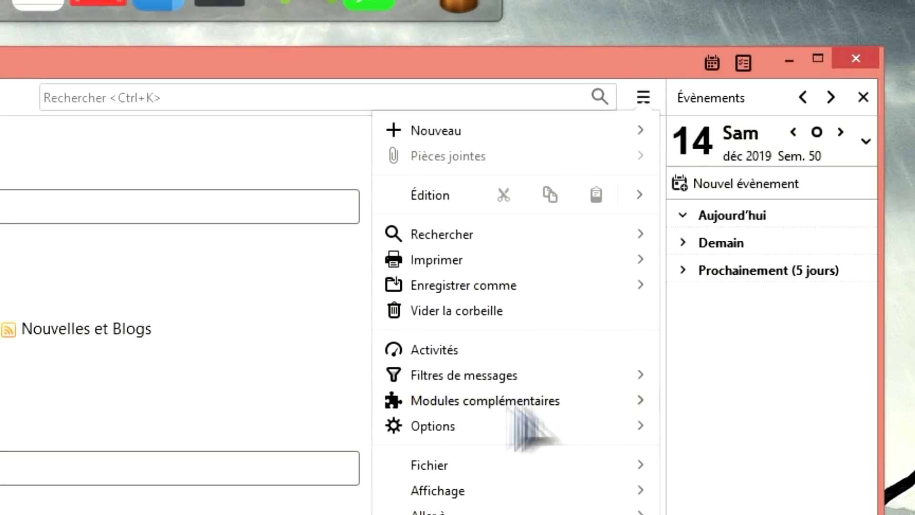
left_click(546, 405)
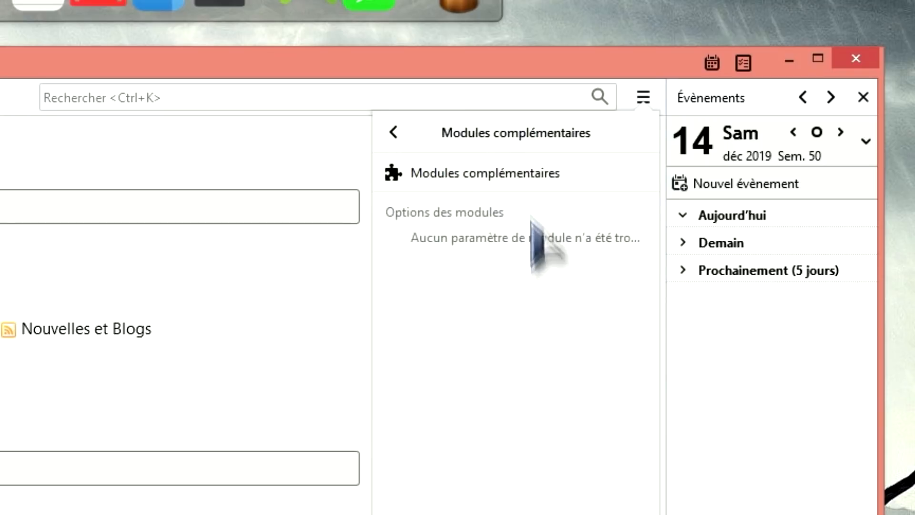
left_click(529, 174)
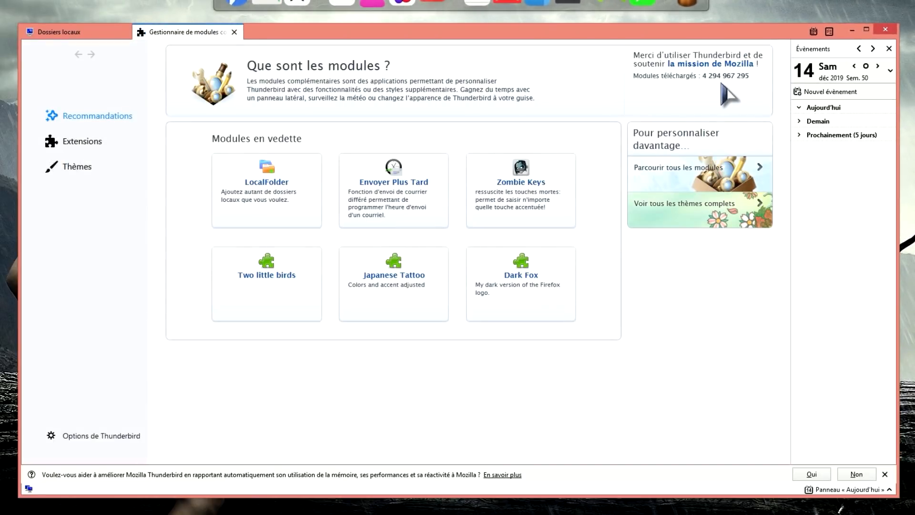
left_click(100, 152)
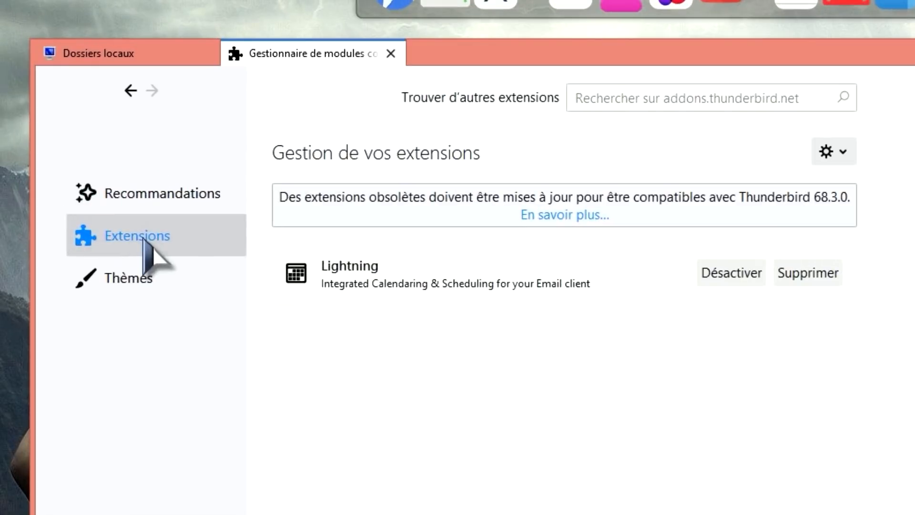
- Search the add-on site for 'eni' and install Enigmail into Thunderbird
left_click(682, 95)
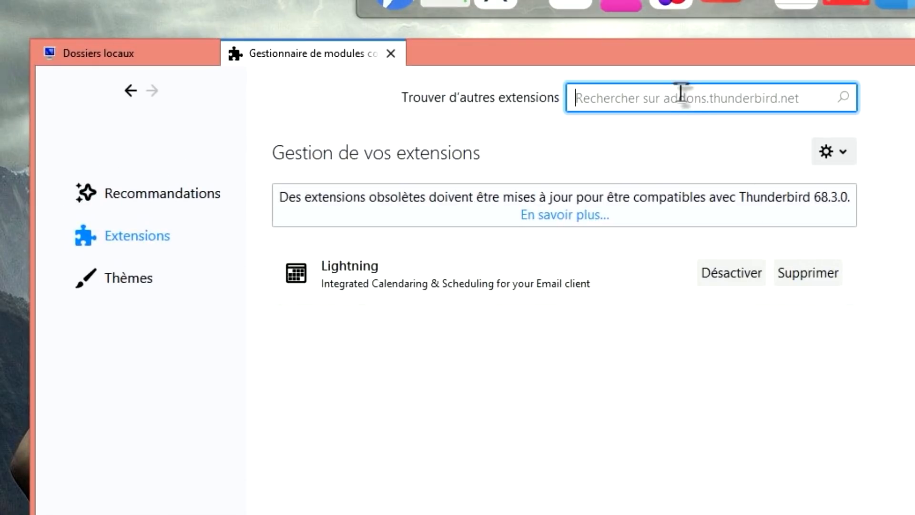
type("enigmail")
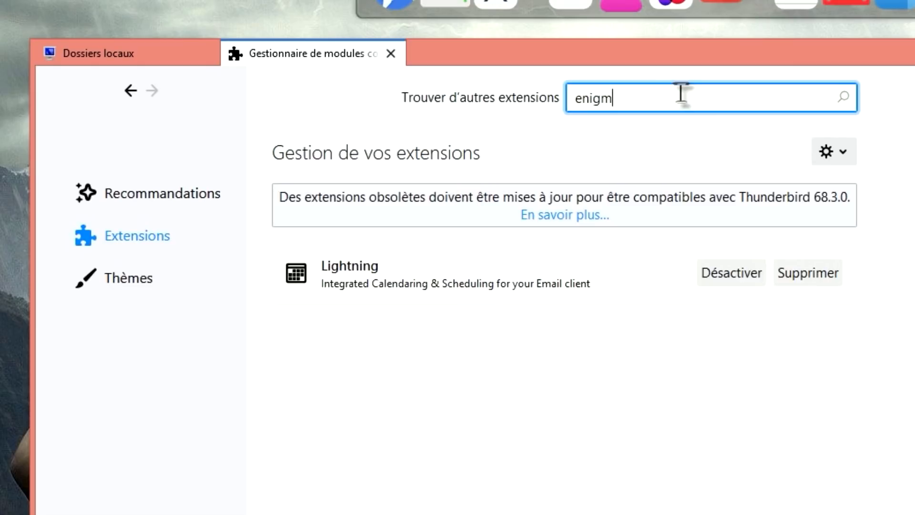
key("Return")
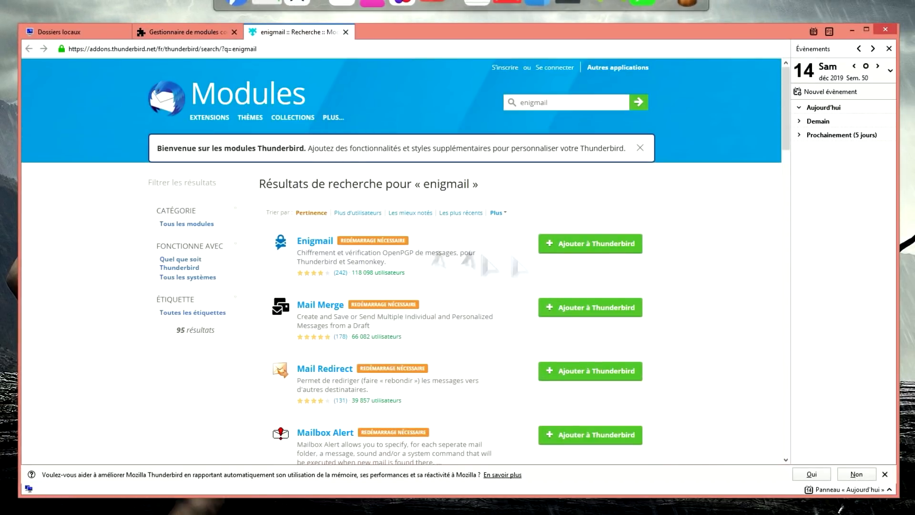
left_click(589, 245)
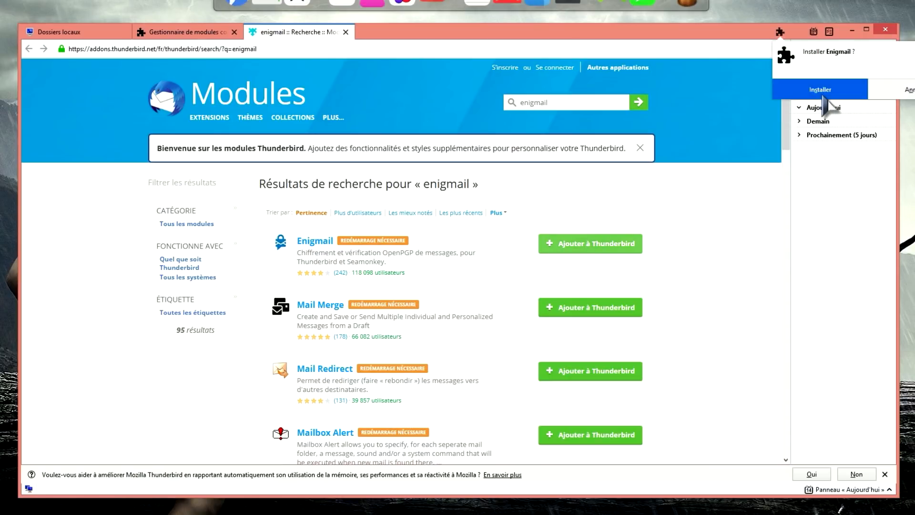
left_click(823, 96)
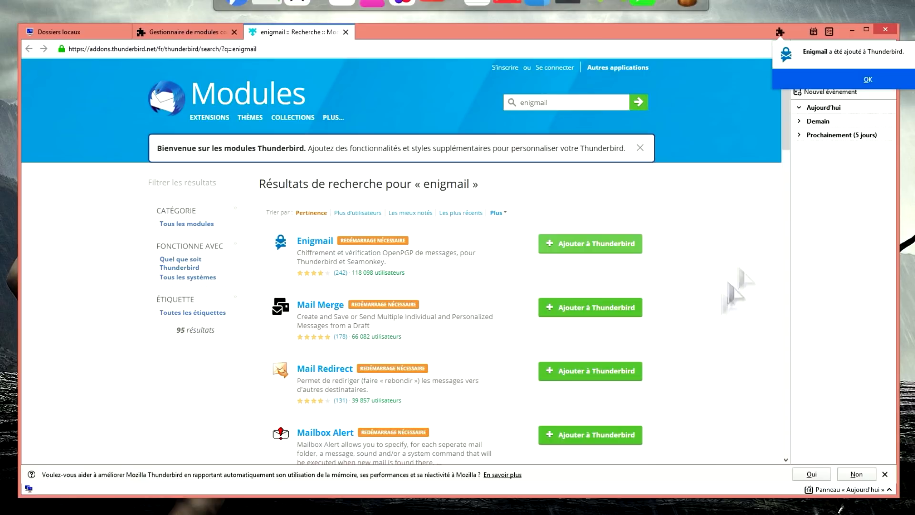
left_click(867, 80)
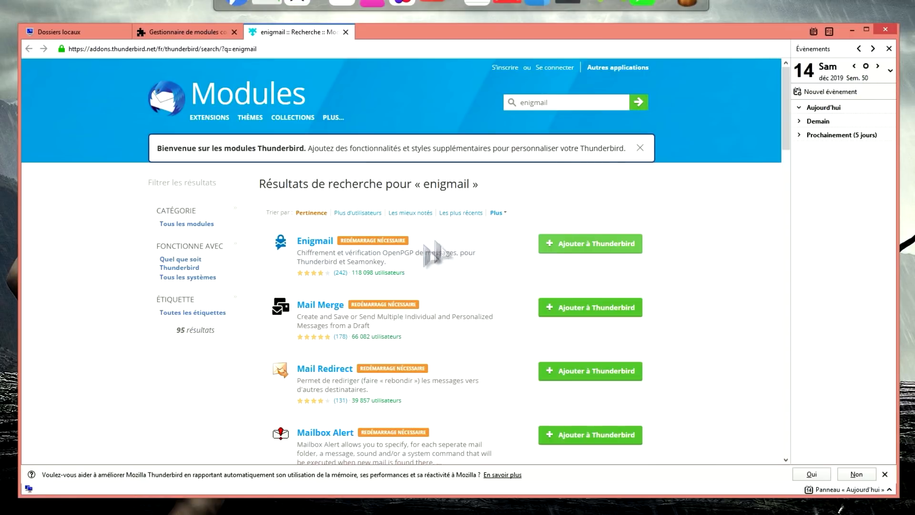
- Close the add-on search and add-ons manager tabs
left_click(346, 32)
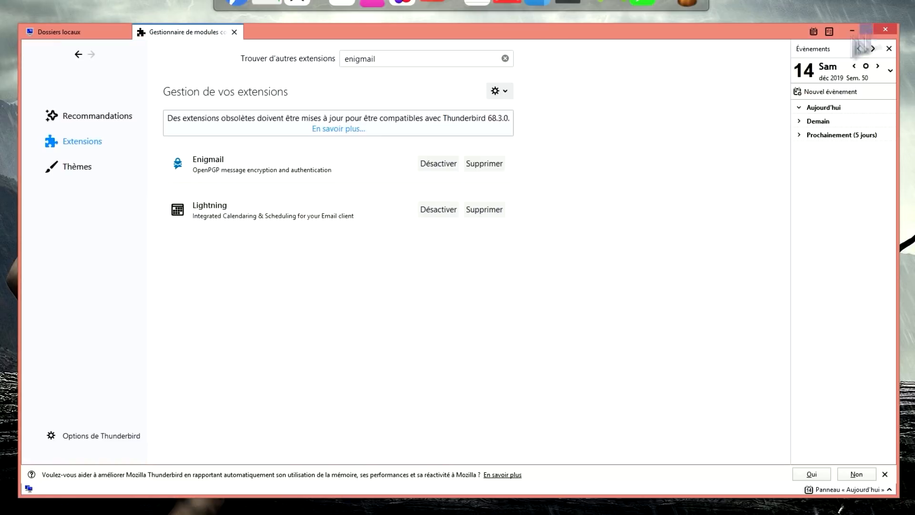
left_click(885, 29)
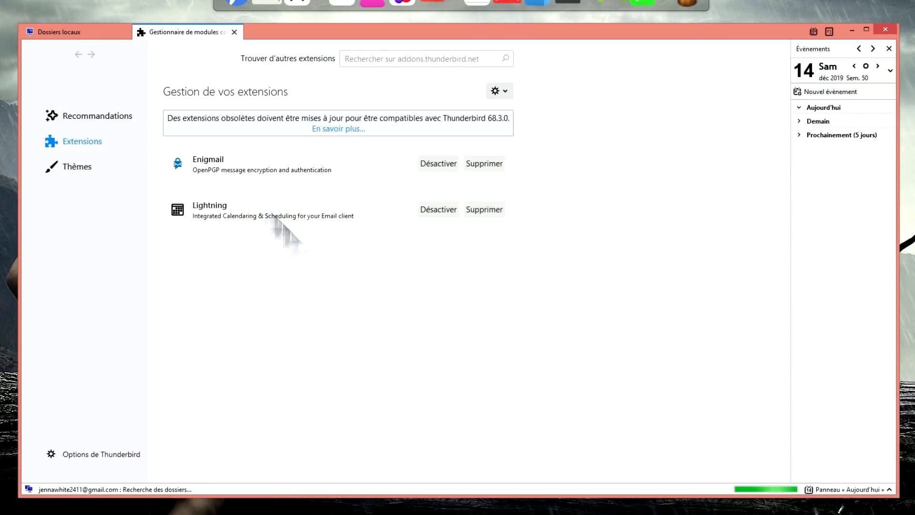
left_click(234, 32)
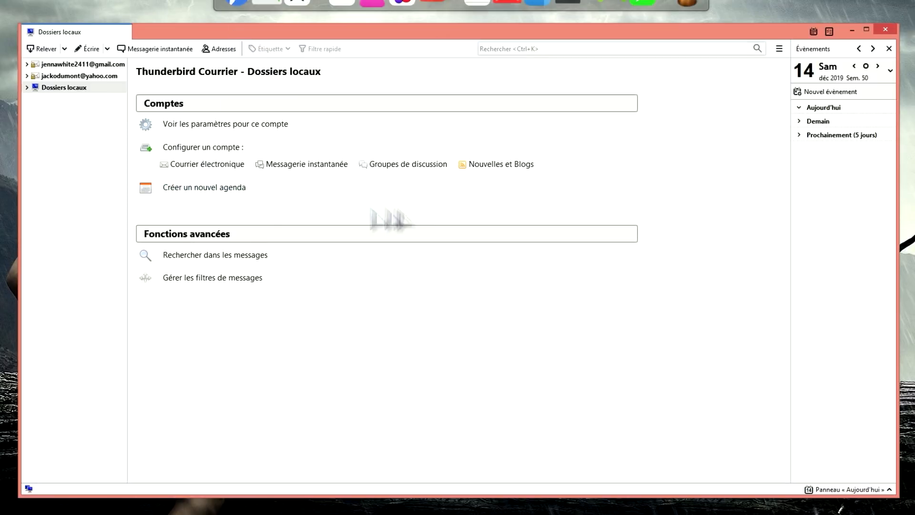
- Run the Enigmail setup wizard, apply the existing OpenPGP keys, and finish it
left_click(778, 48)
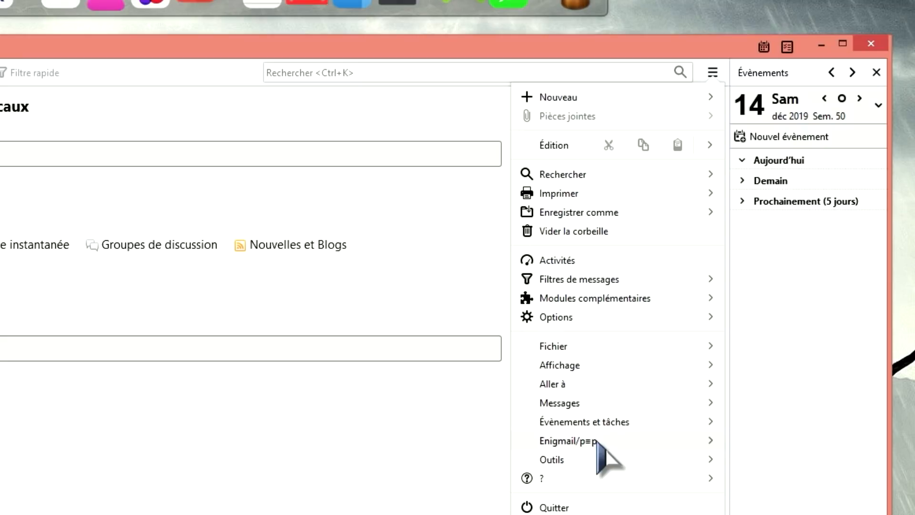
left_click(597, 441)
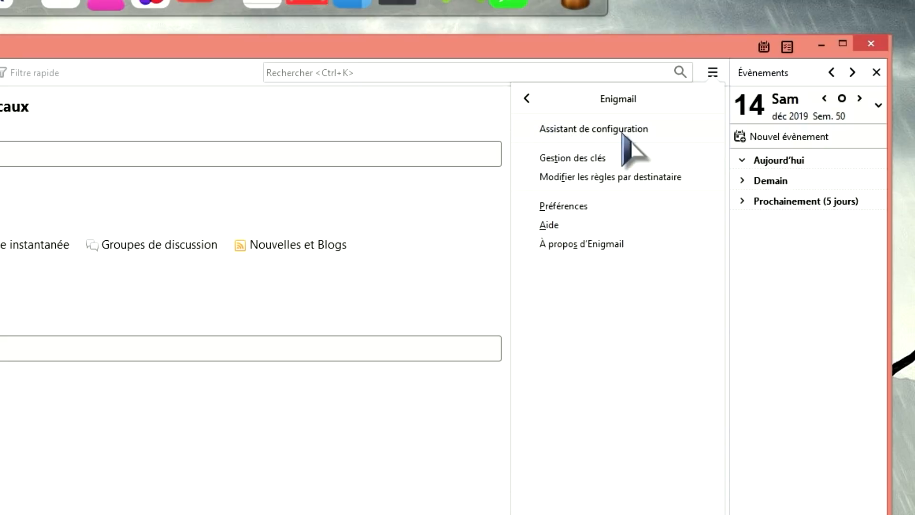
left_click(623, 134)
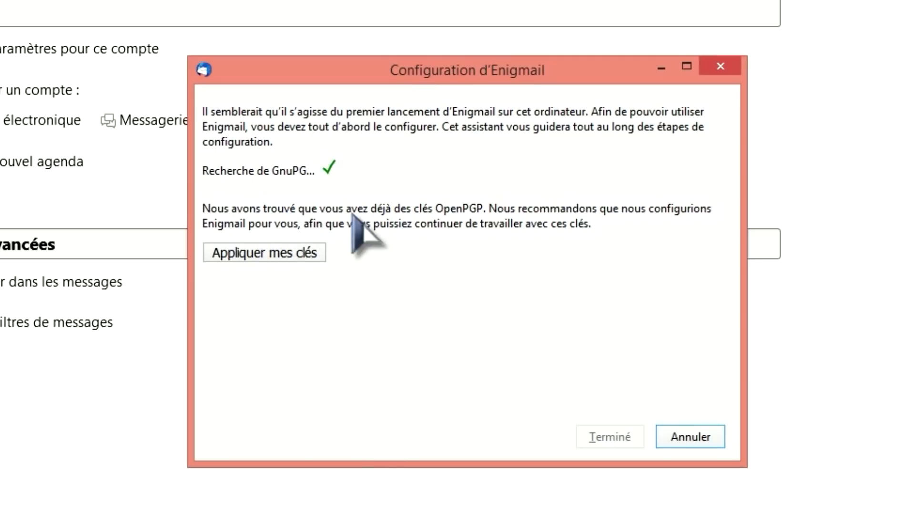
left_click(280, 255)
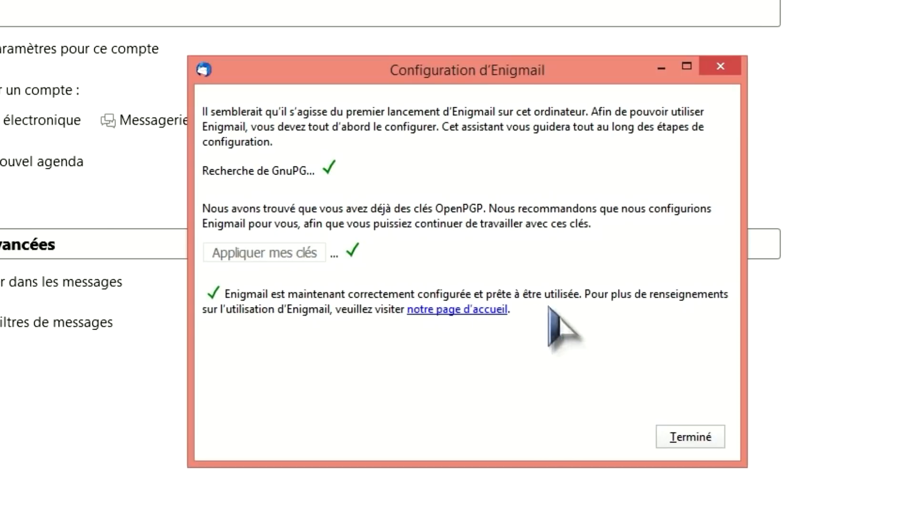
left_click(693, 438)
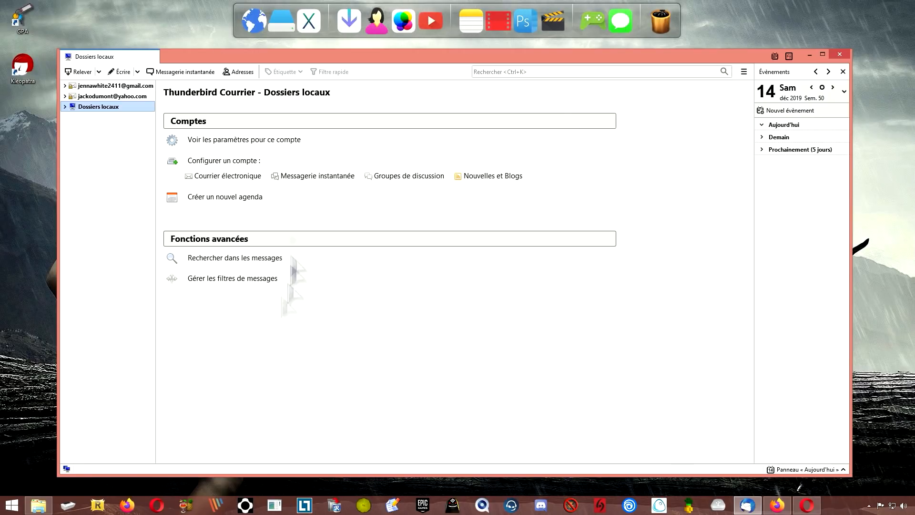
- Show the Gmail account page, start a new message, then close it unsent
left_click(109, 86)
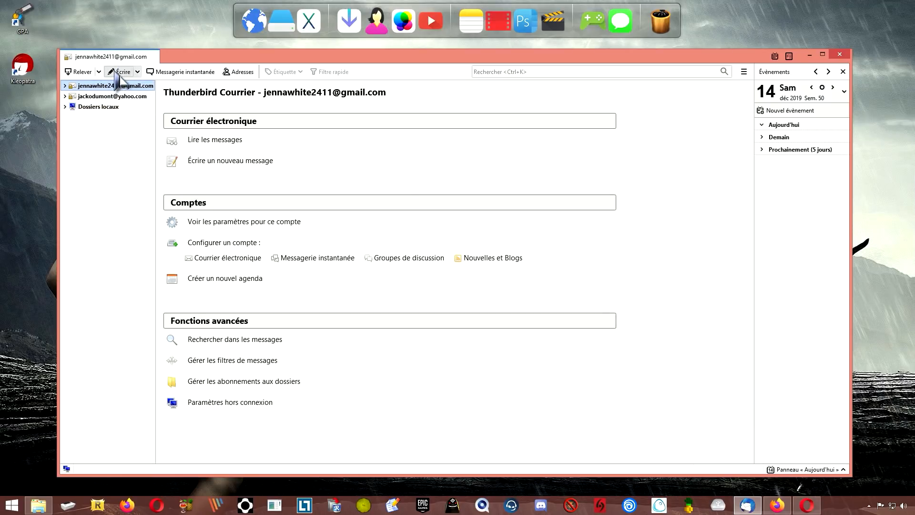
left_click(120, 72)
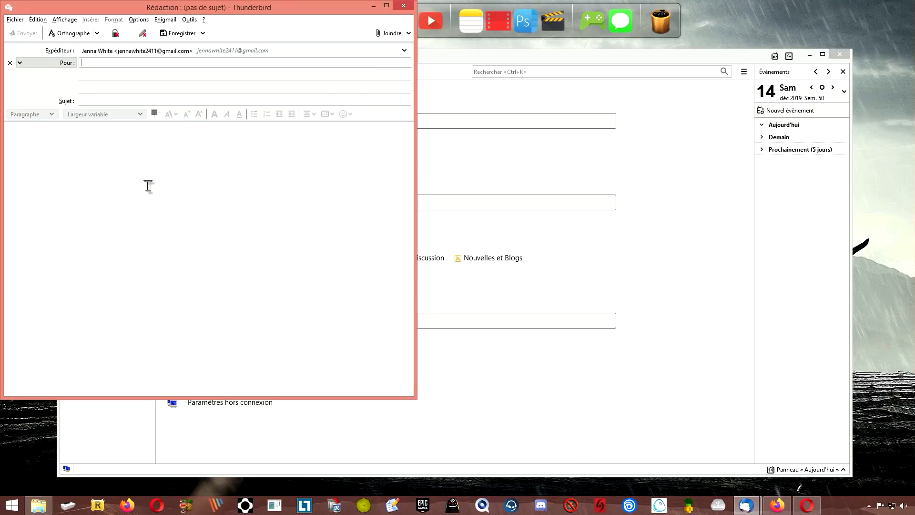
left_click(403, 6)
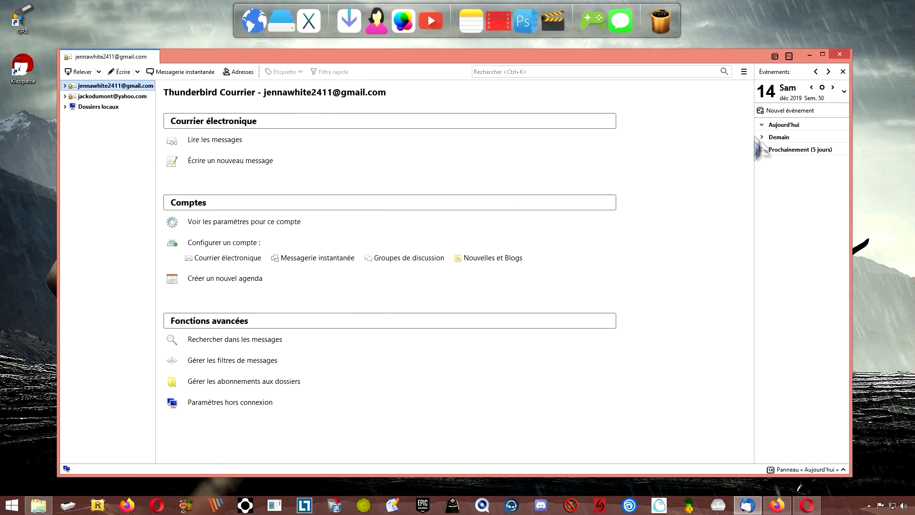
- In Enigmail key management, delete the Gmail key's private and public parts, then close the window
left_click(744, 72)
left_click(664, 296)
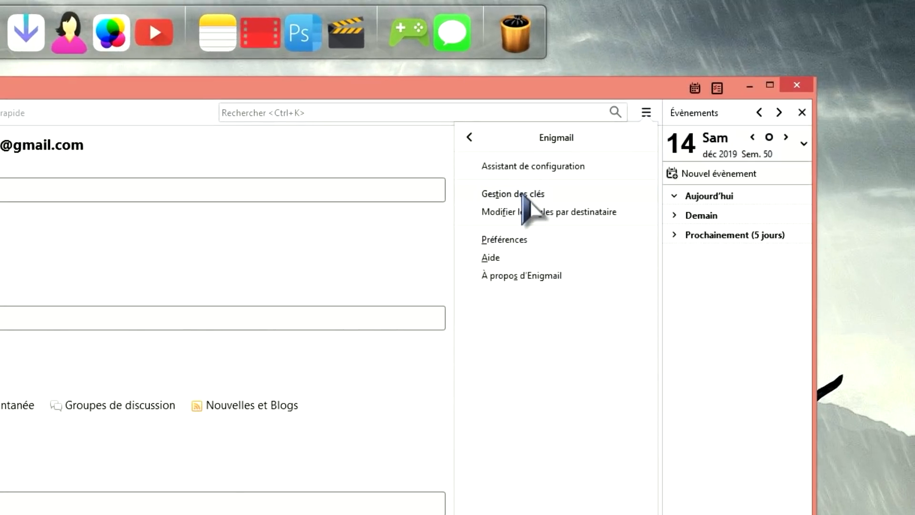
left_click(522, 194)
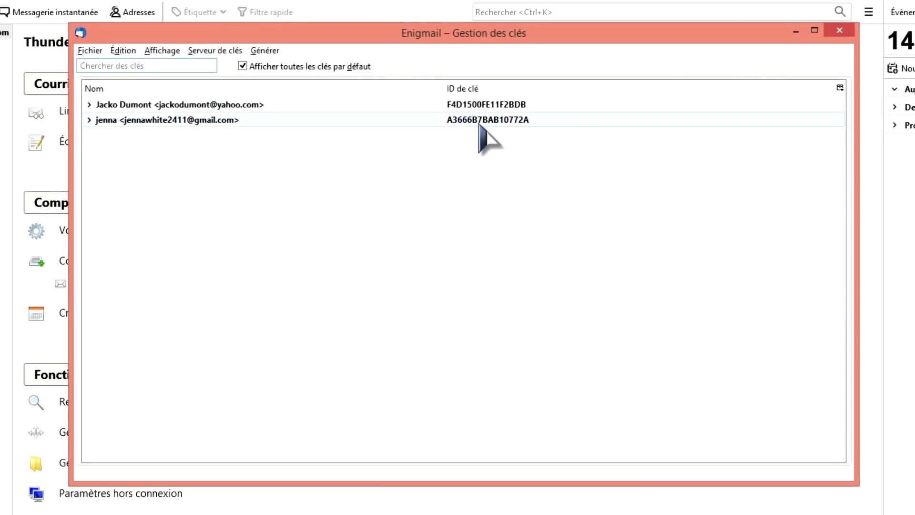
left_click(479, 124)
right_click(481, 125)
left_click(556, 310)
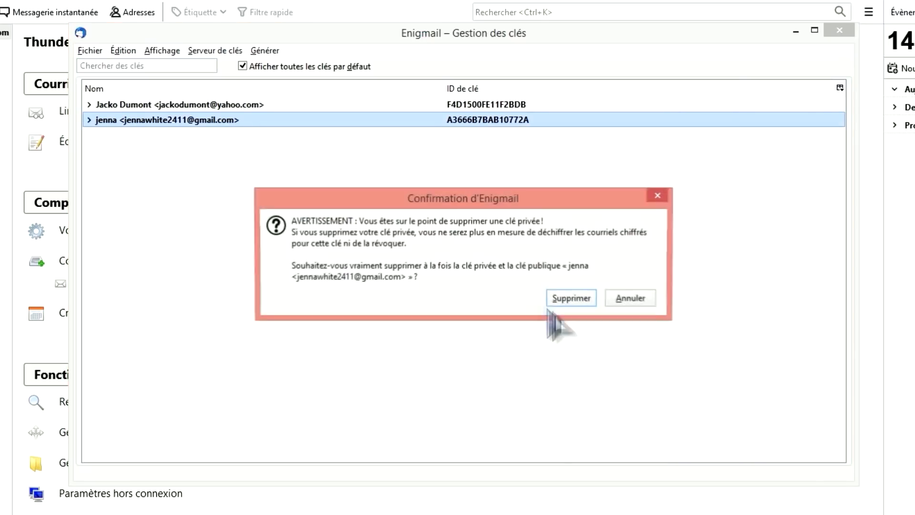
left_click(571, 299)
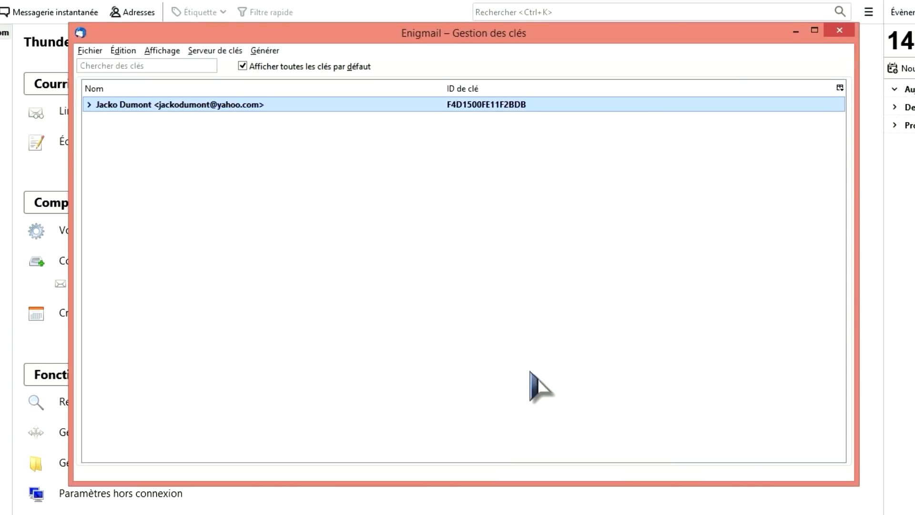
left_click(840, 30)
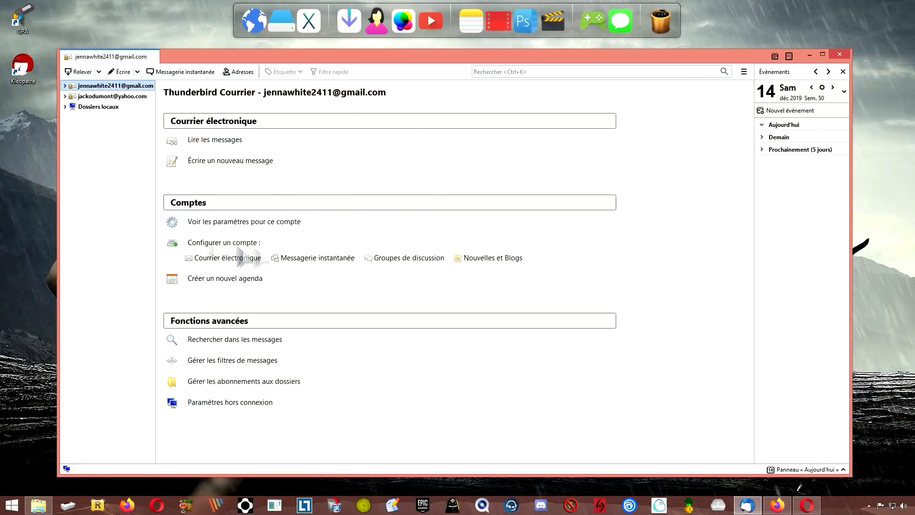
- From the Yahoo account, add the Type column to Enigmail's key list, showing pub/priv, then close it
left_click(101, 96)
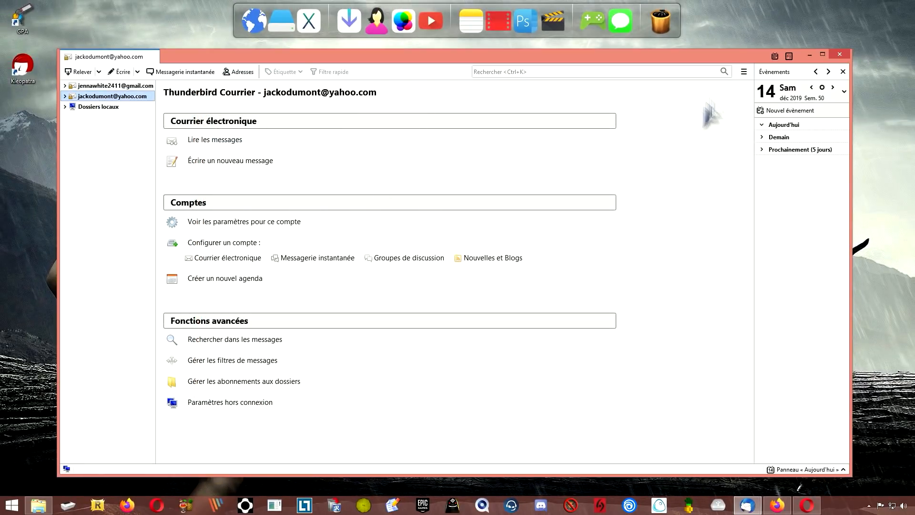
left_click(744, 72)
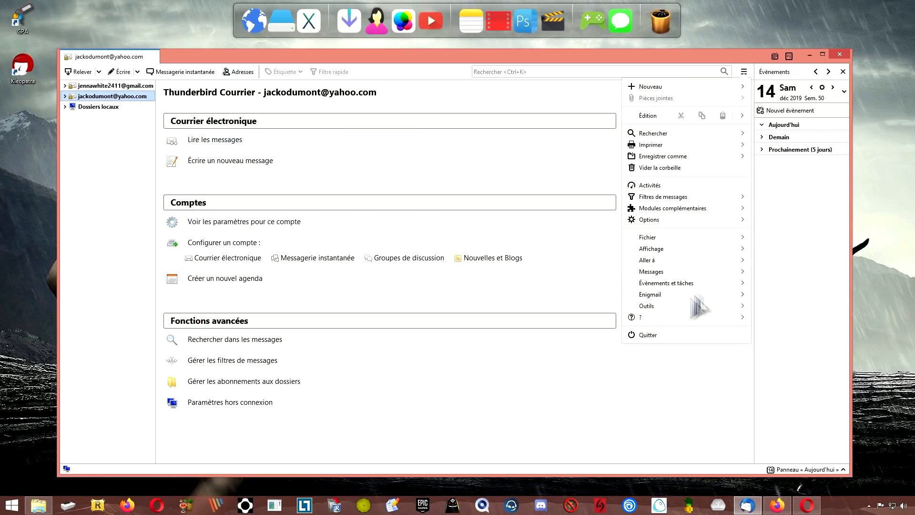
left_click(651, 294)
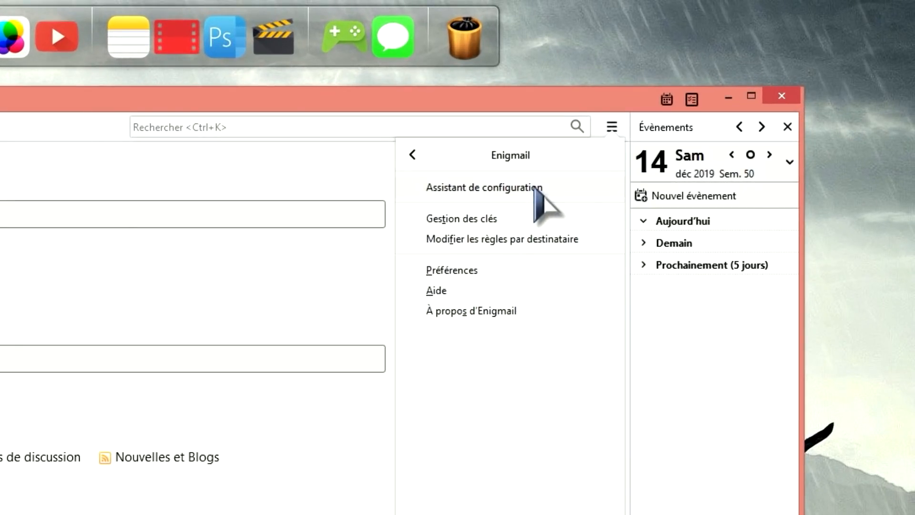
left_click(479, 219)
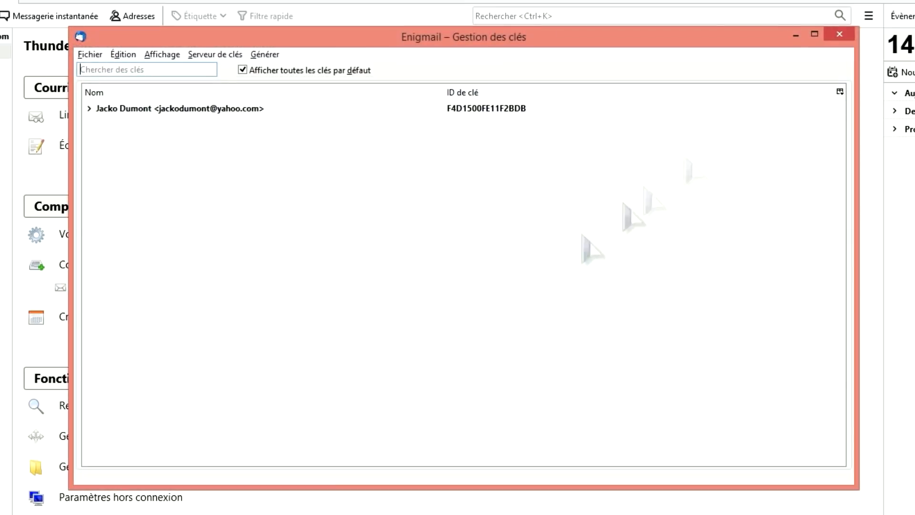
left_click(472, 111)
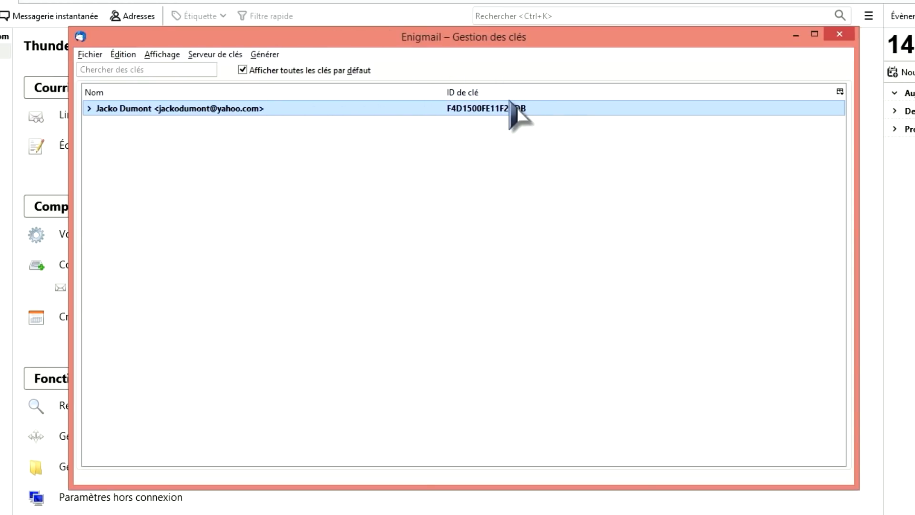
left_click(840, 92)
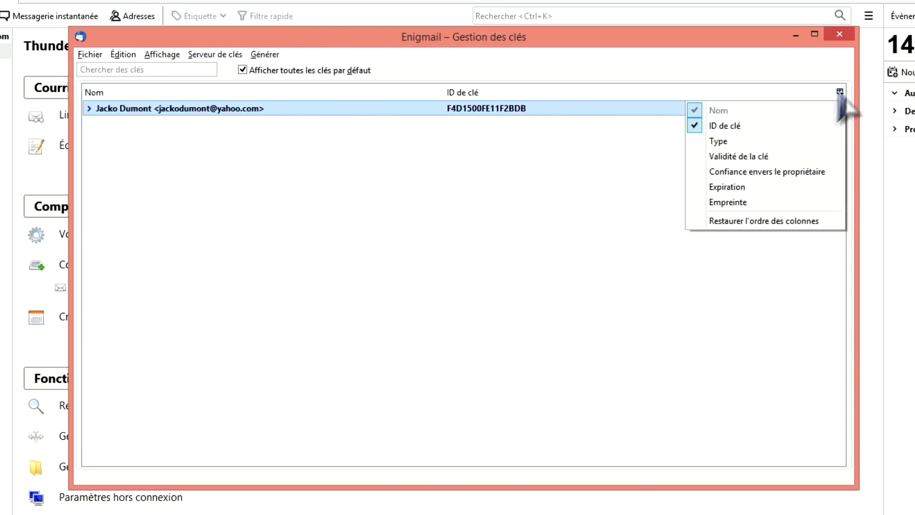
left_click(725, 141)
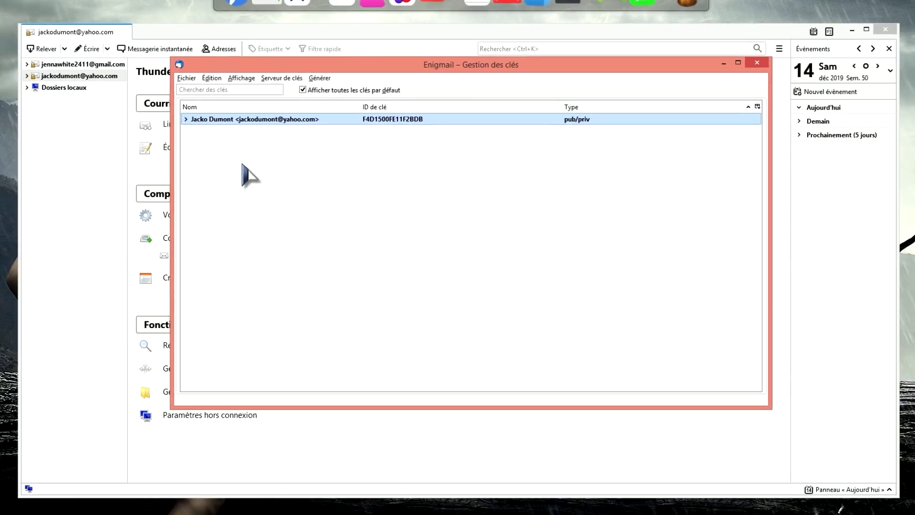
left_click(758, 64)
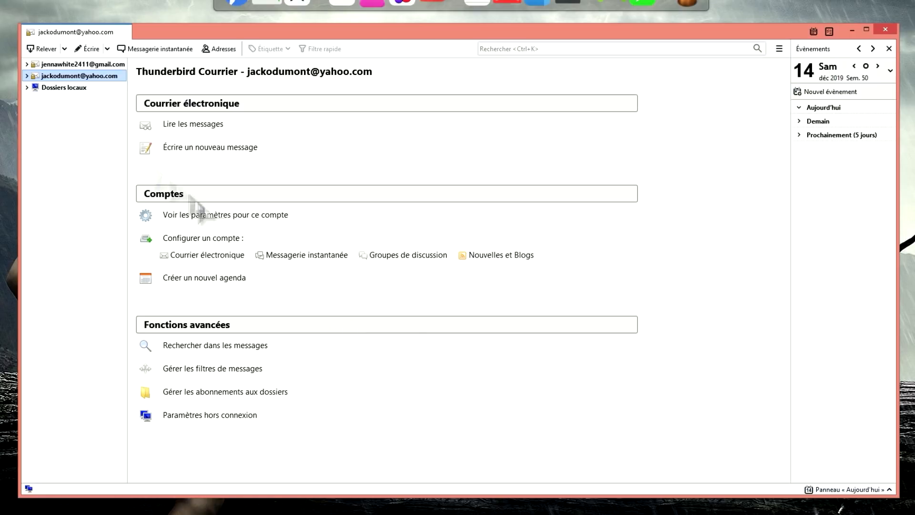
- Review the Gmail account's OpenPGP security settings and Enigmail's general preferences, then close the preferences
left_click(66, 89)
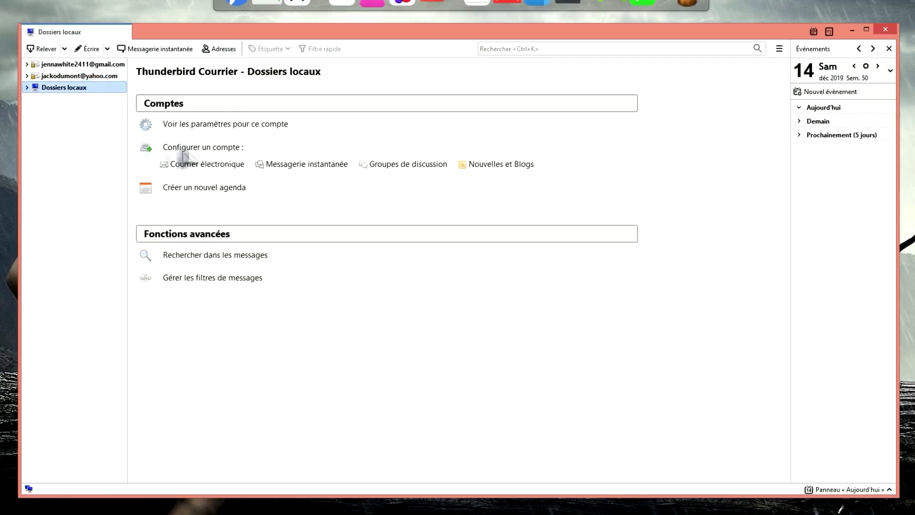
left_click(209, 125)
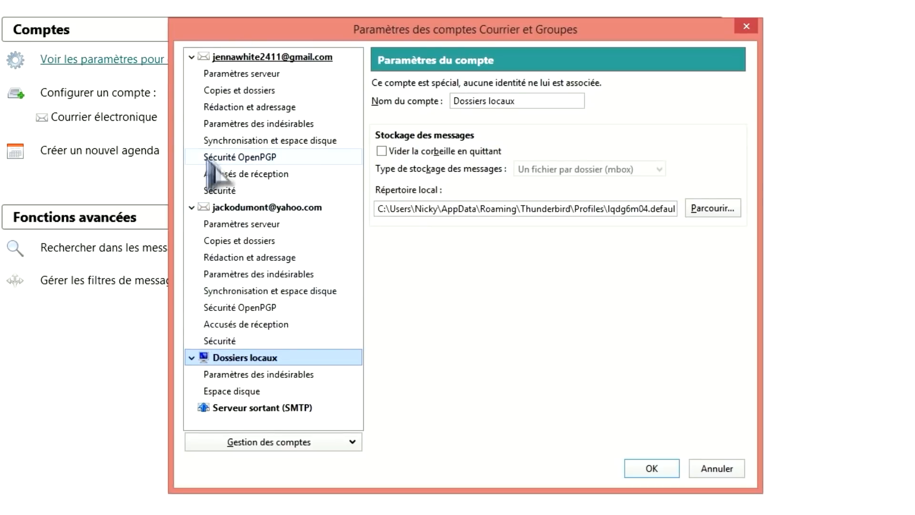
left_click(236, 158)
left_click(236, 159)
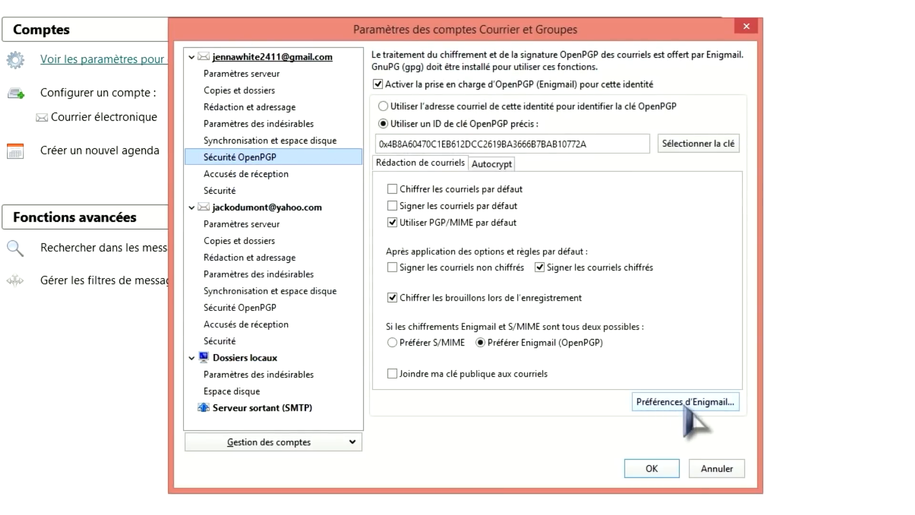
left_click(685, 402)
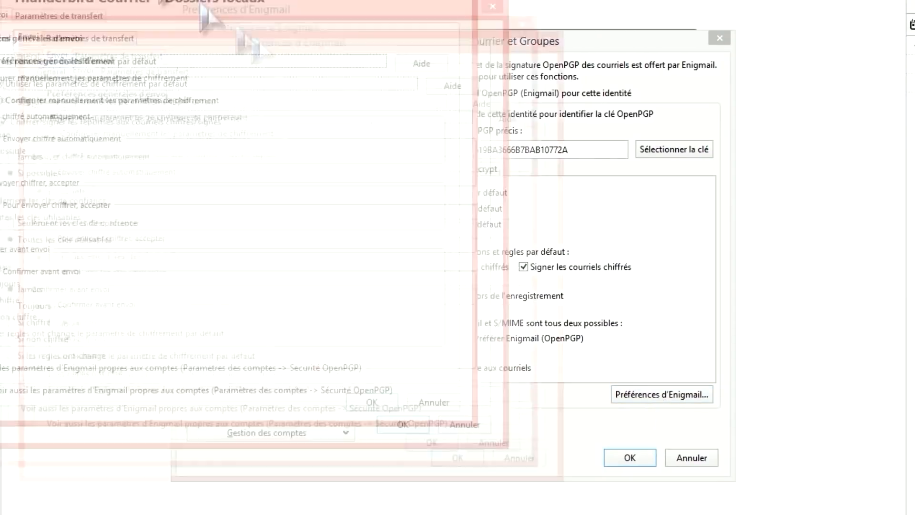
left_click(91, 93)
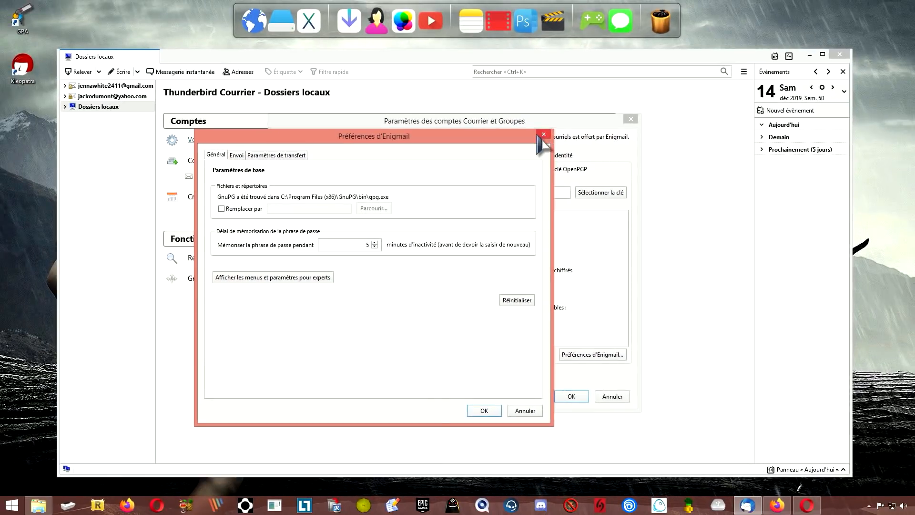
left_click(543, 135)
- Close account settings, reopen Enigmail preferences to check gpg.exe and 5-minute passphrase memory, then close them
left_click(631, 119)
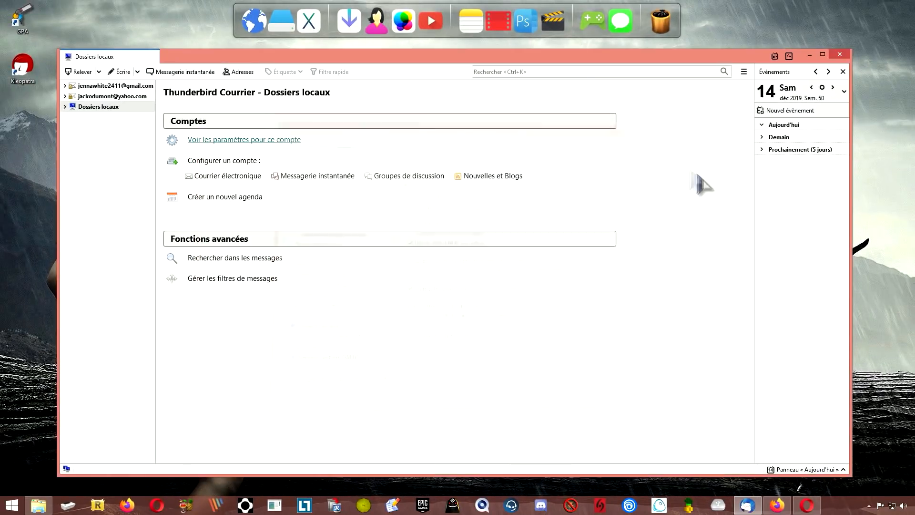
left_click(744, 72)
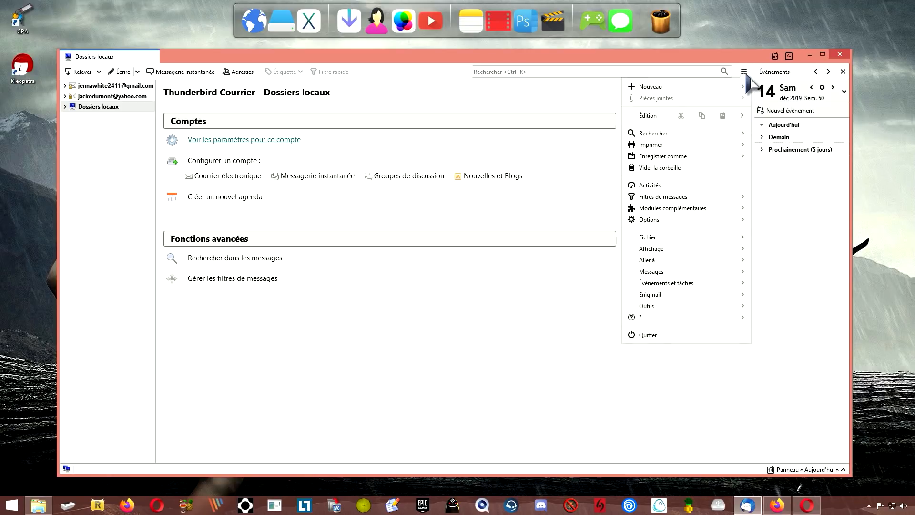
left_click(658, 294)
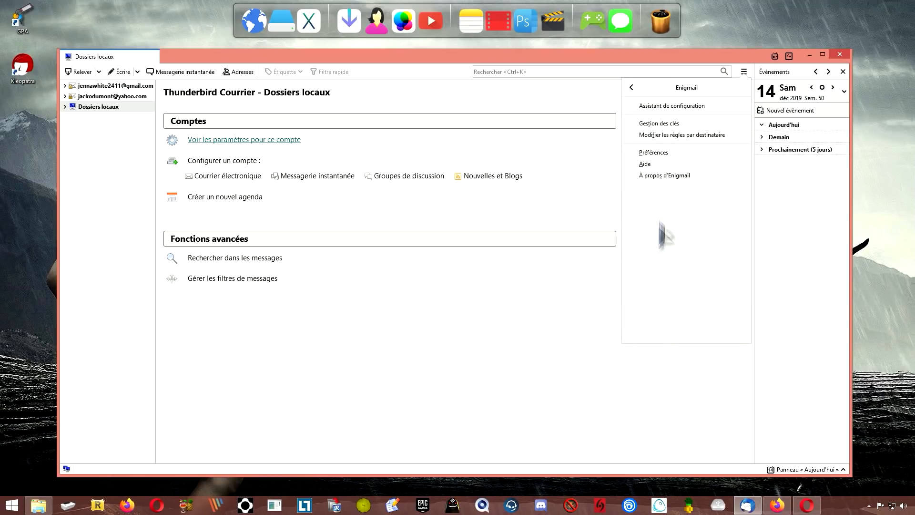
left_click(662, 153)
left_click_drag(205, 3, 425, 93)
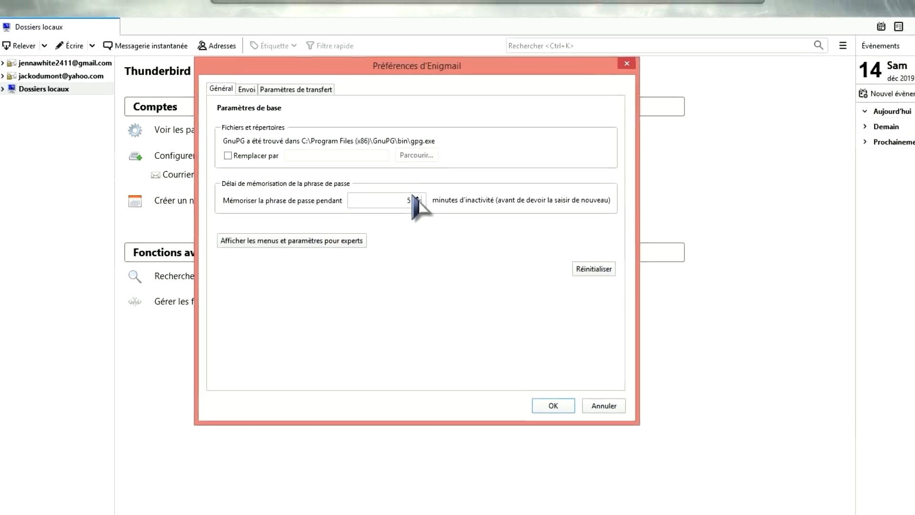
key("Escape")
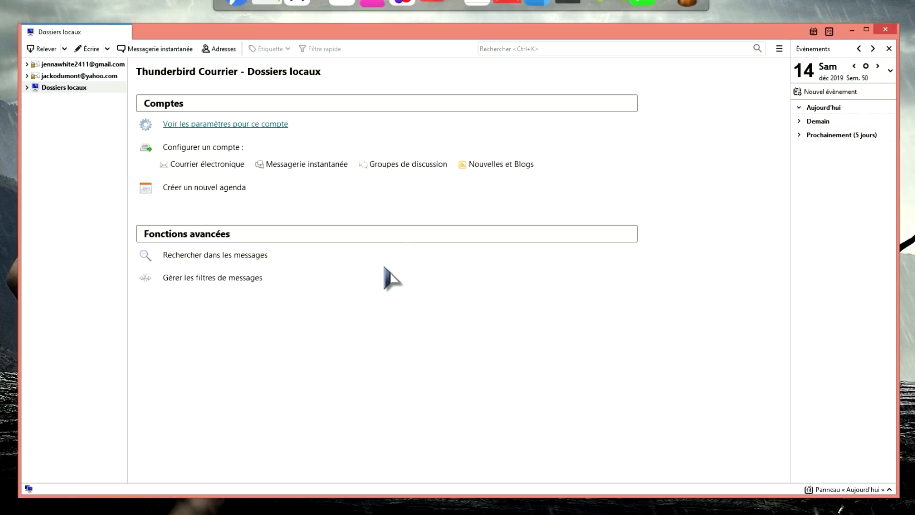
- Open the Yahoo account's inbox and the Enigmail key manager
left_click(65, 77)
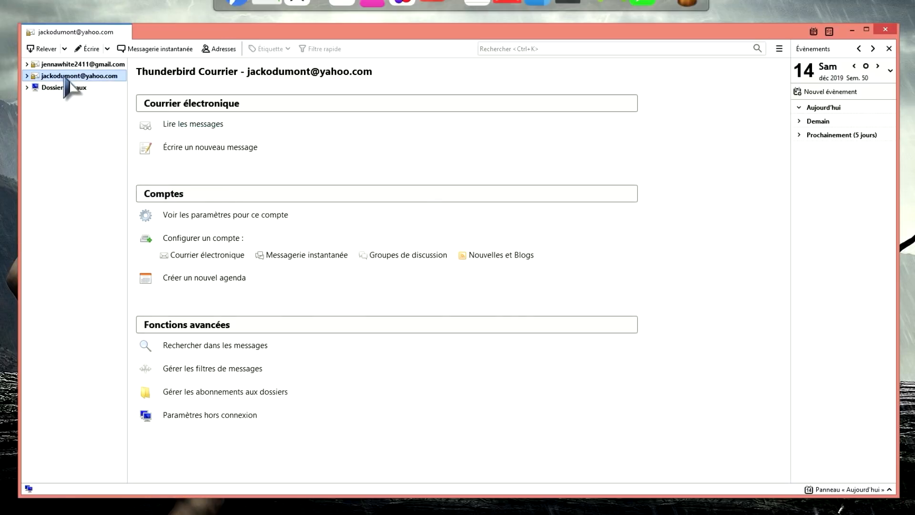
left_click(27, 75)
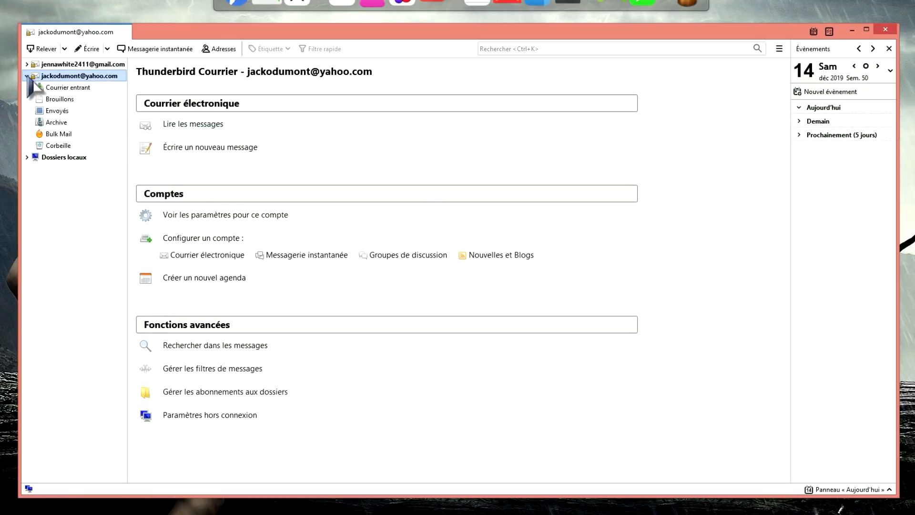
left_click(77, 91)
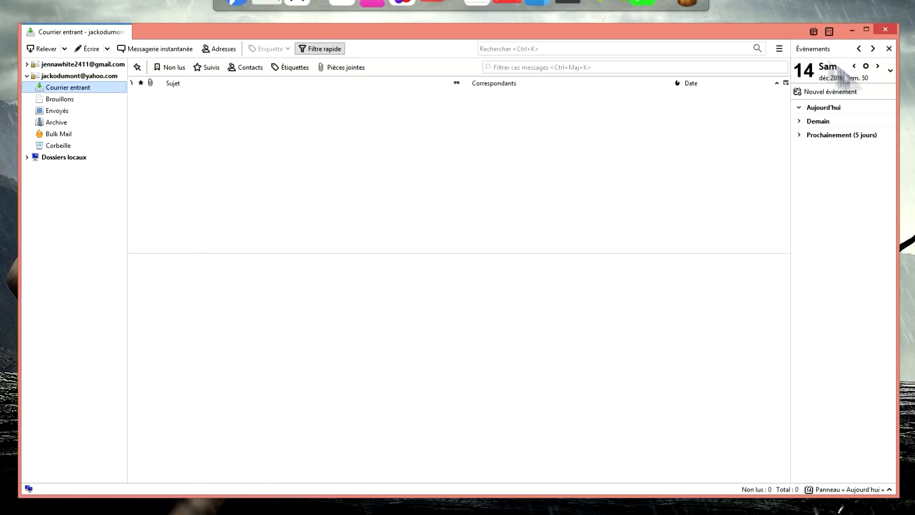
left_click(779, 49)
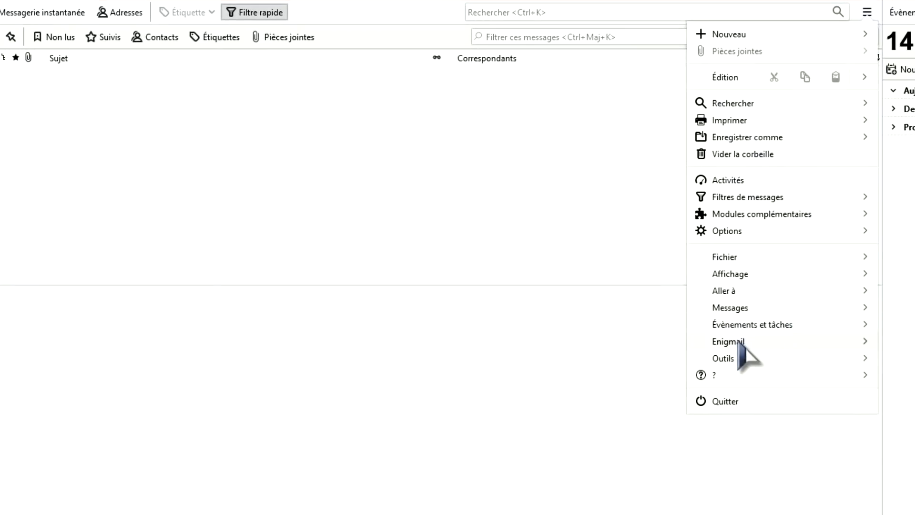
left_click(682, 296)
left_click(762, 89)
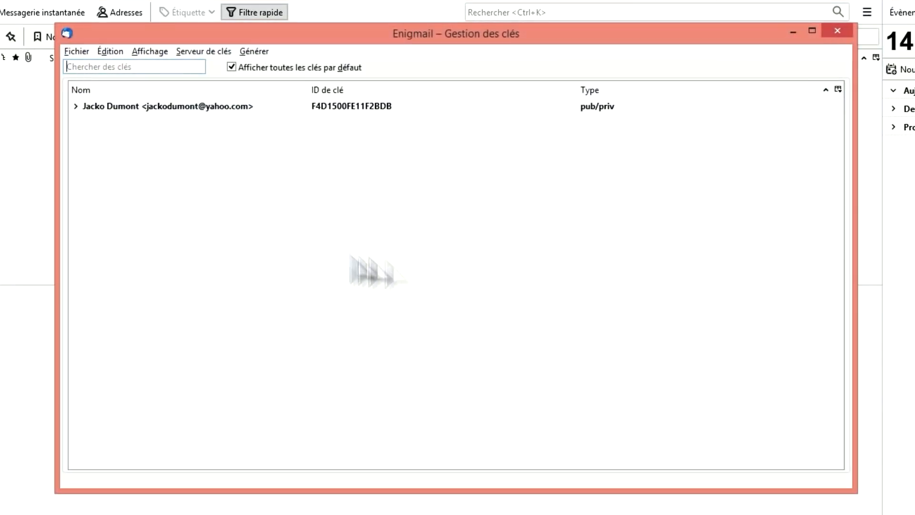
- Email the public key 0xF4D1500FE11F2BDB.asc as an attachment, with encryption switched on
right_click(213, 109)
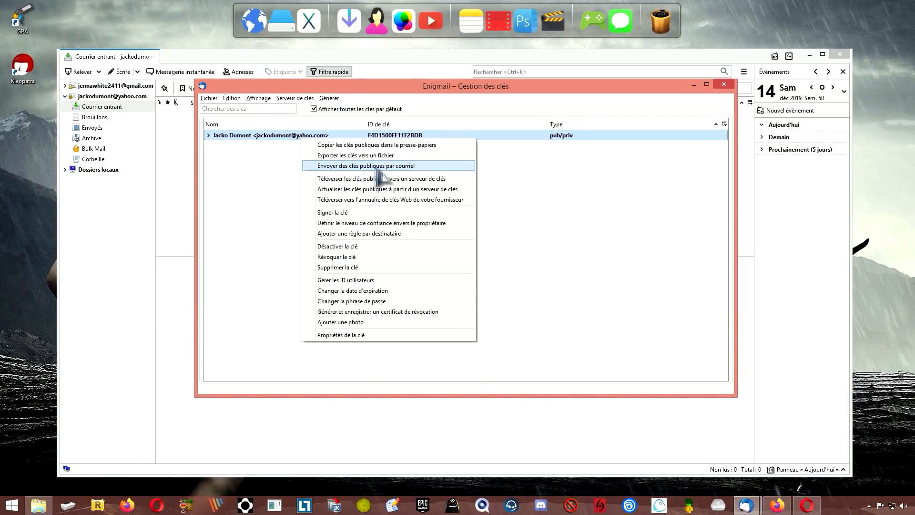
left_click(383, 167)
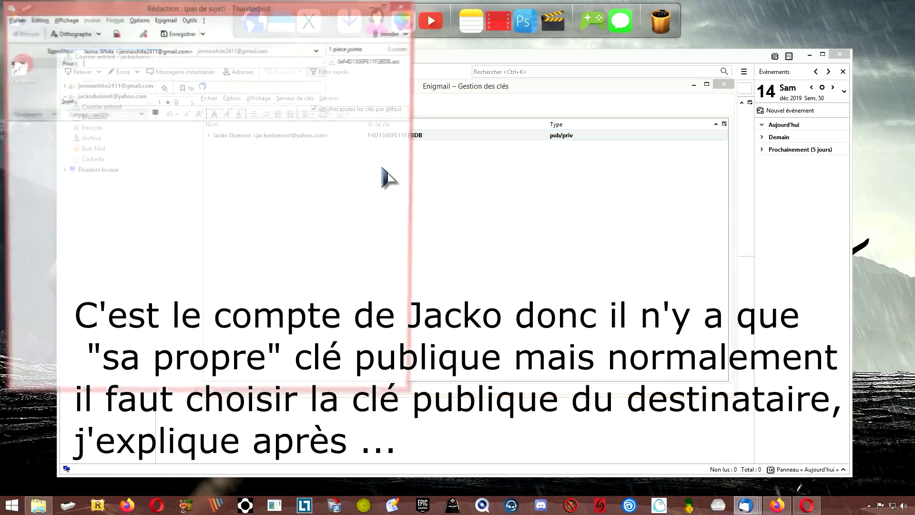
left_click_drag(221, 9, 393, 59)
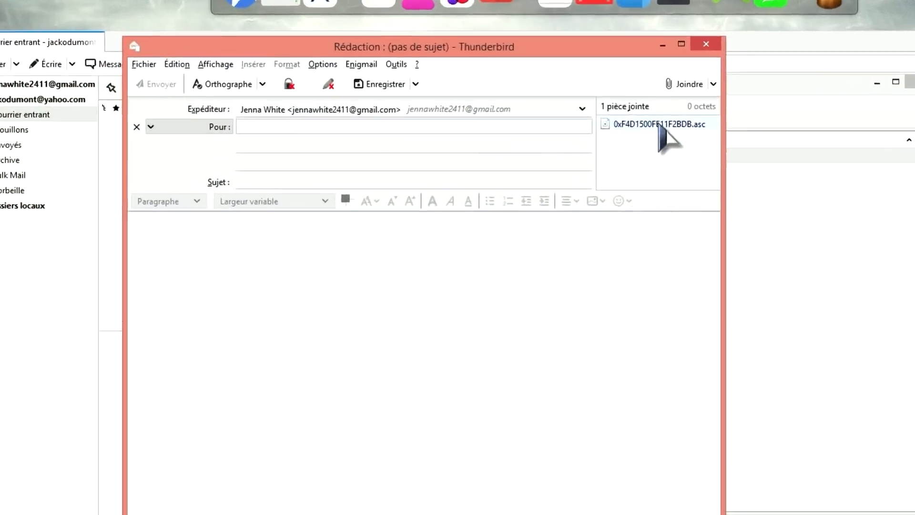
left_click(542, 116)
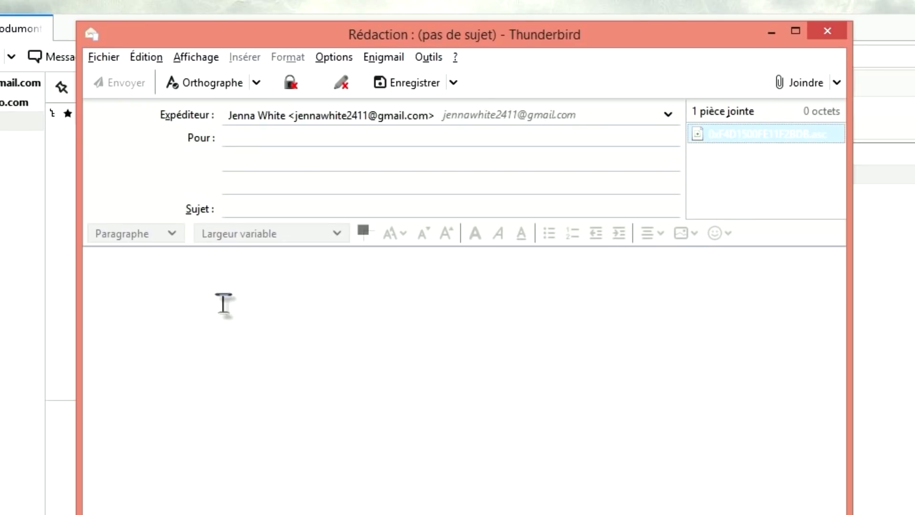
left_click(225, 302)
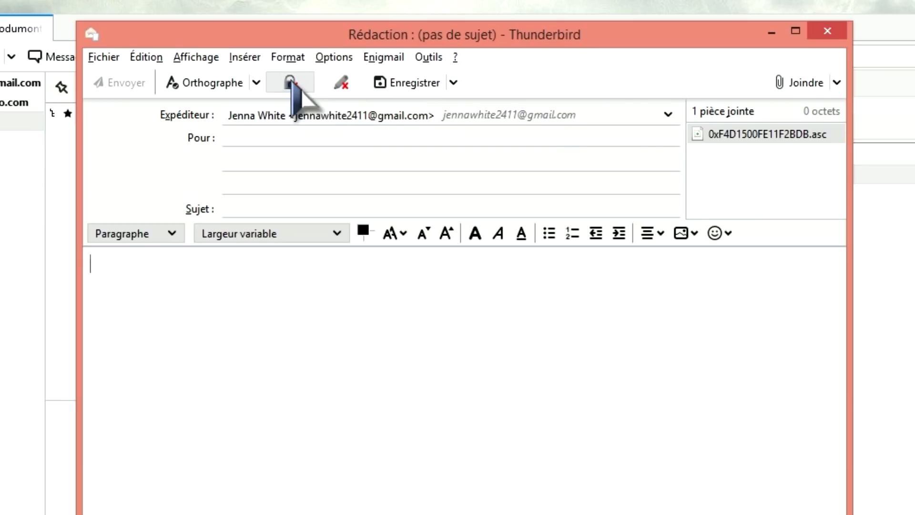
left_click(293, 83)
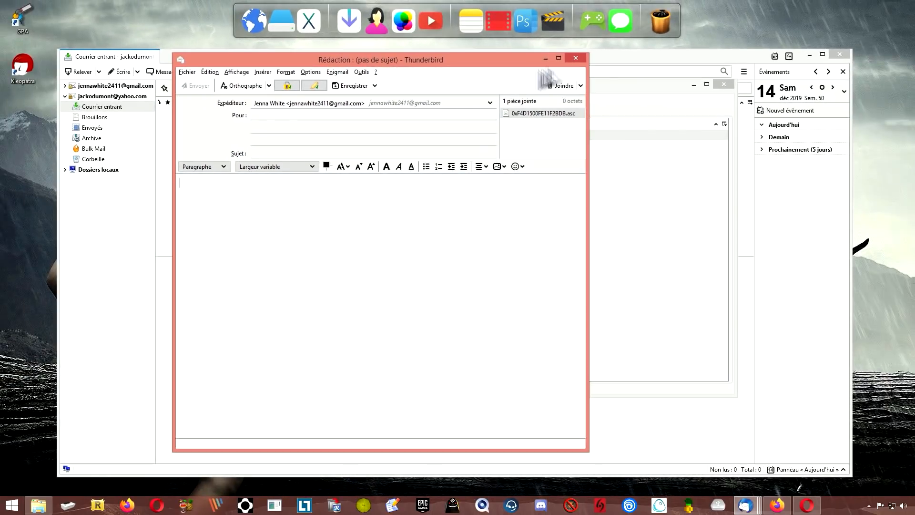
- Close the key message and the key manager, then open and close an empty new message
left_click(576, 59)
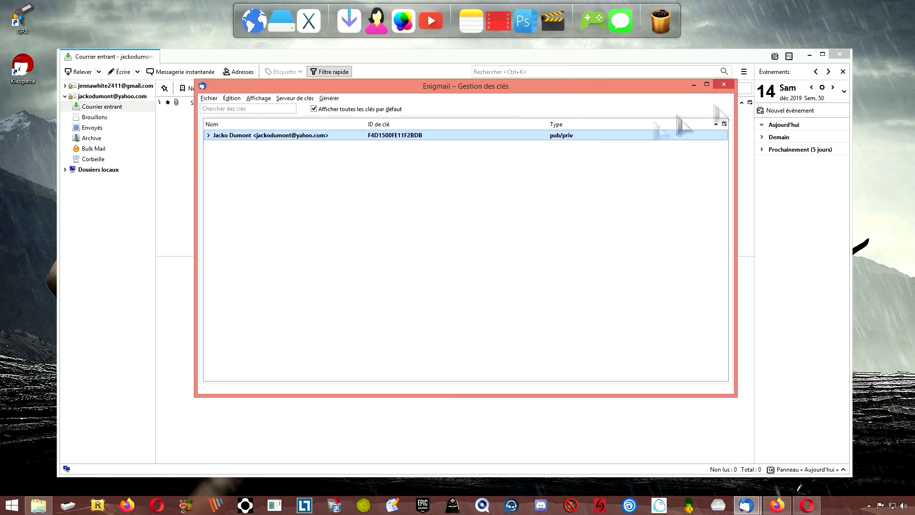
left_click(730, 87)
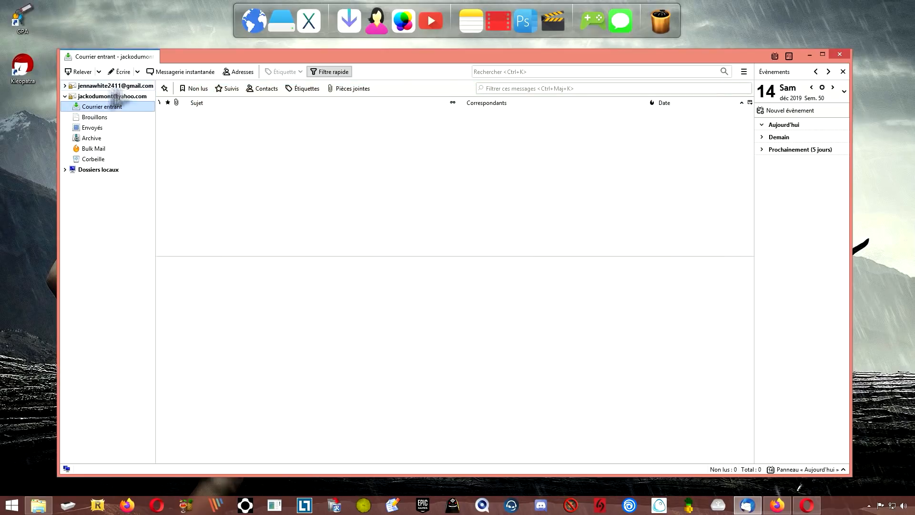
left_click(121, 72)
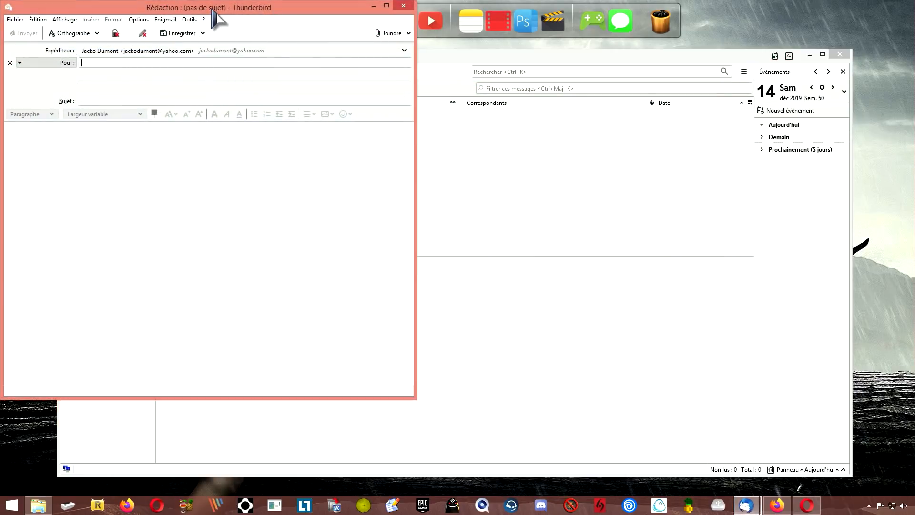
left_click_drag(213, 9, 386, 56)
left_click(255, 190)
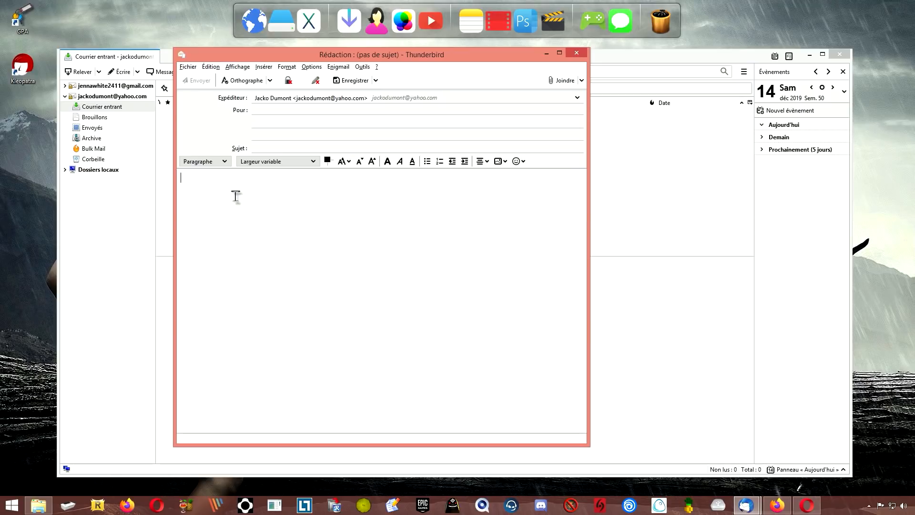
left_click(577, 54)
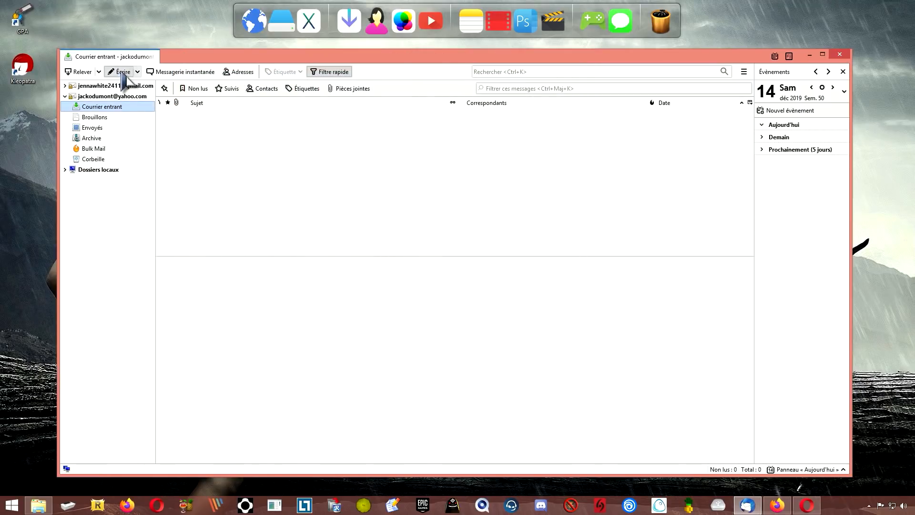
- Open and close another empty message, then show the Dossiers locaux overview page
left_click(123, 72)
left_click_drag(157, 10, 353, 60)
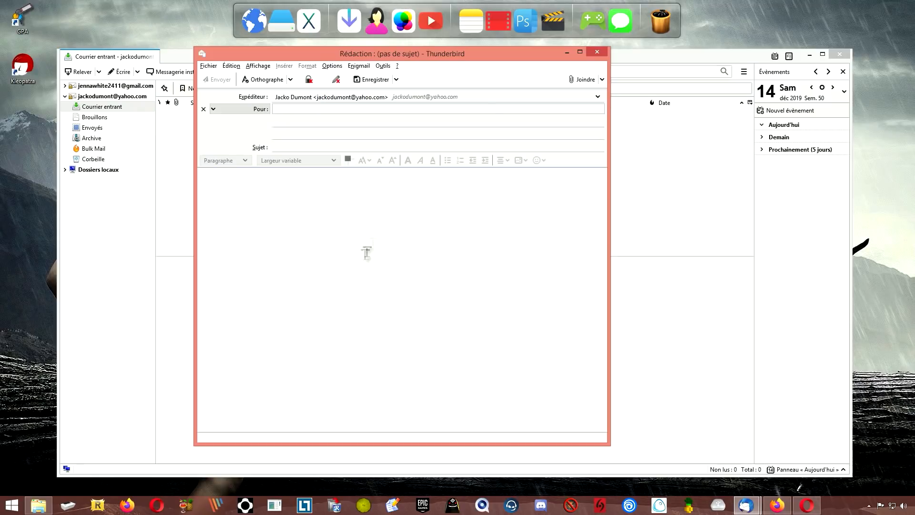
left_click(597, 52)
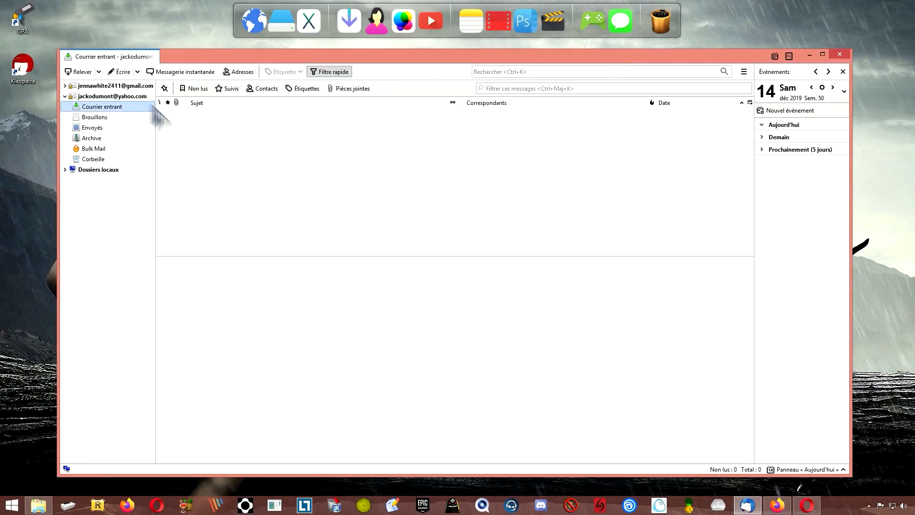
left_click(98, 169)
- In the Yahoo account's OpenPGP Security settings, tick 'Joindre ma clé publique aux courriels' and confirm
left_click(228, 140)
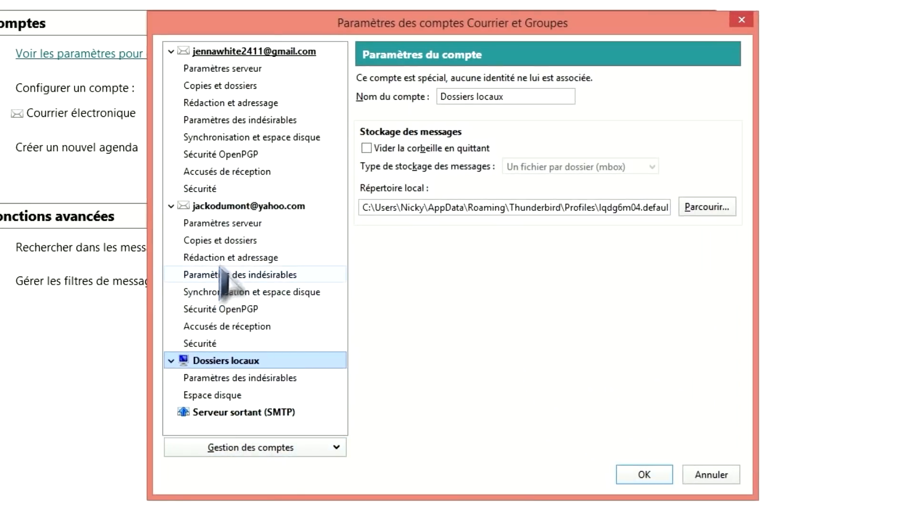
left_click(223, 207)
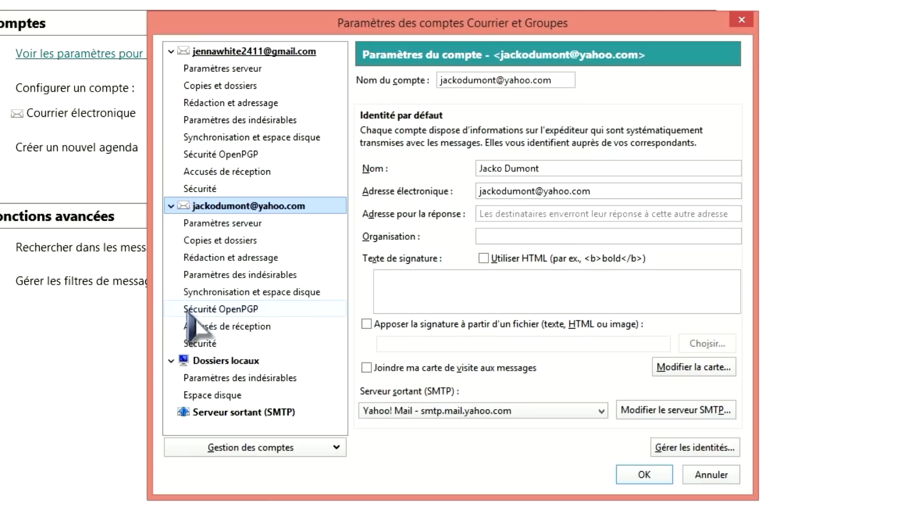
left_click(248, 312)
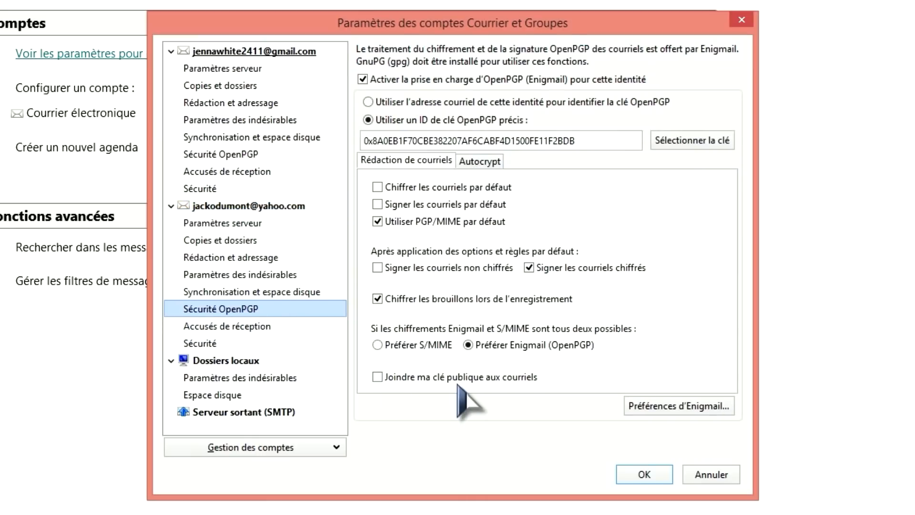
left_click(377, 377)
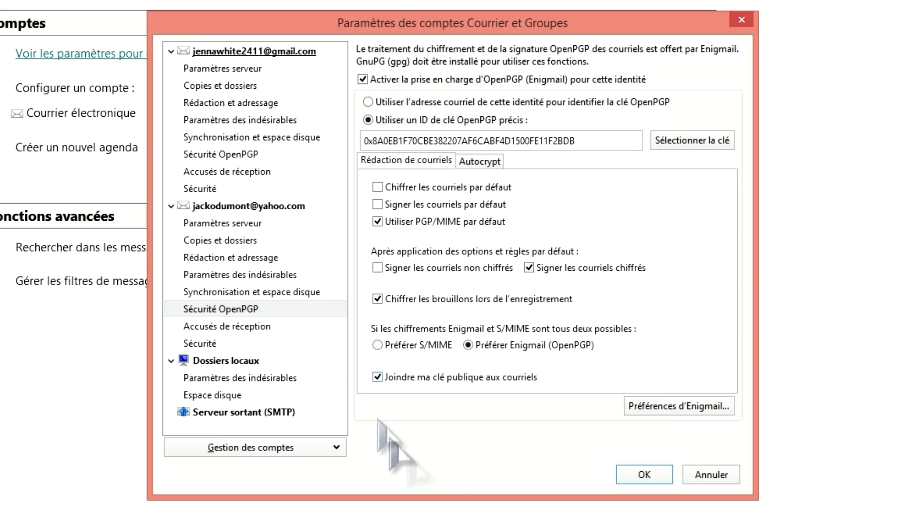
left_click(643, 473)
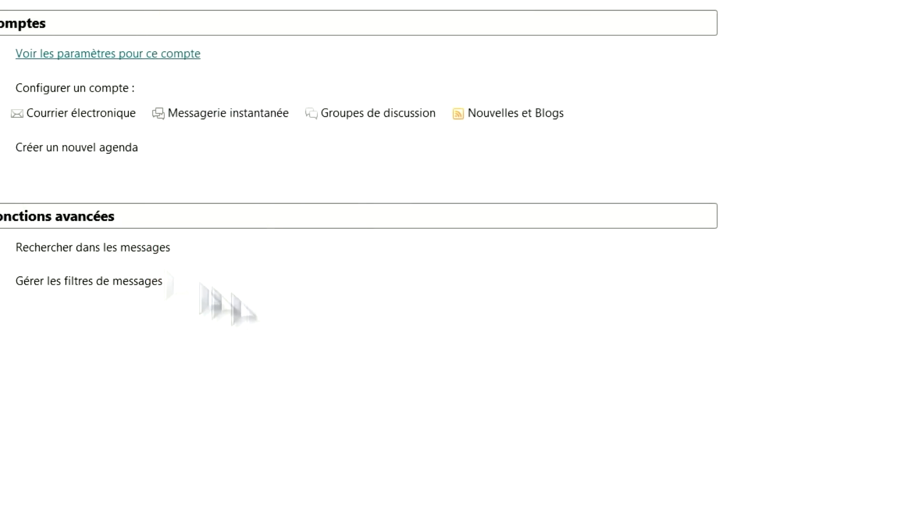
- Set the Yahoo account to identify its OpenPGP key by 'Utiliser l'adresse courriel…' and confirm
left_click(139, 55)
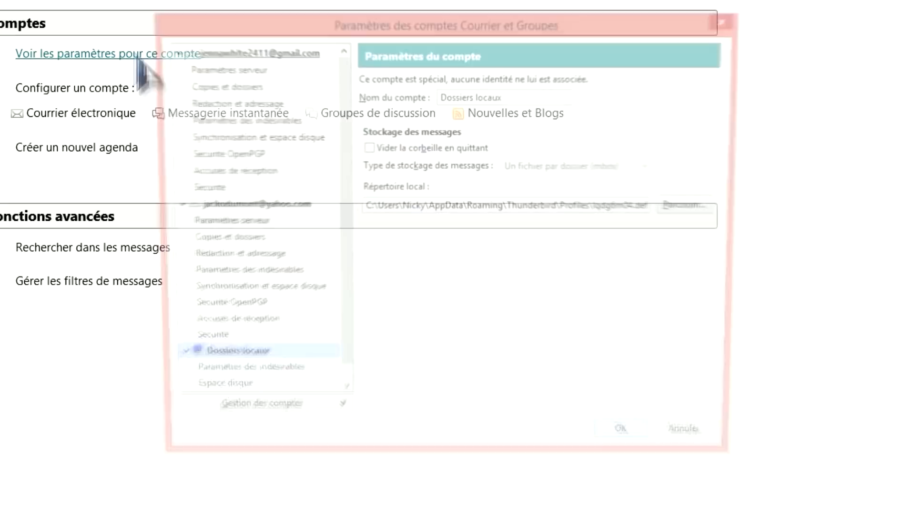
left_click(228, 310)
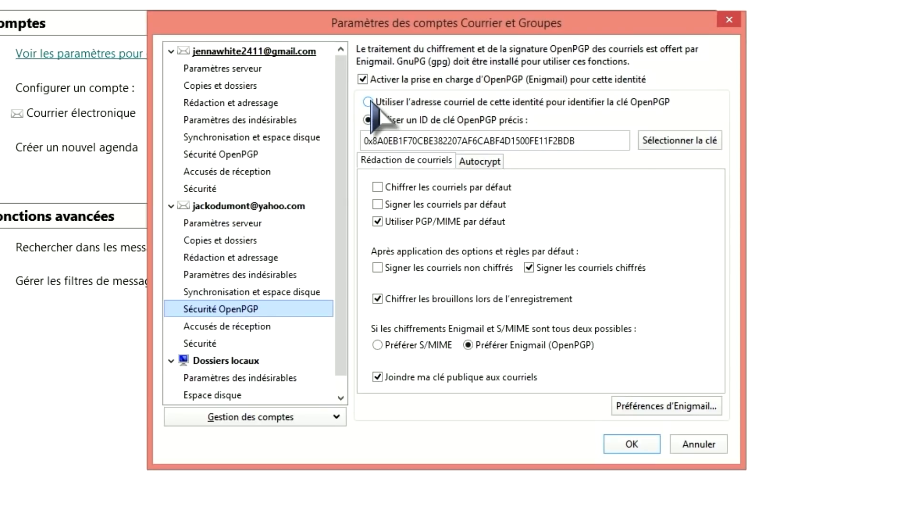
left_click(368, 102)
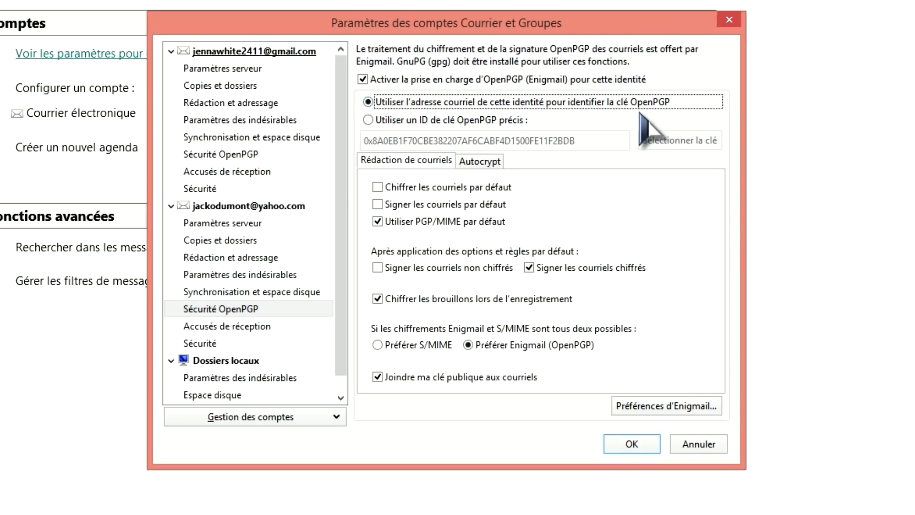
left_click(633, 446)
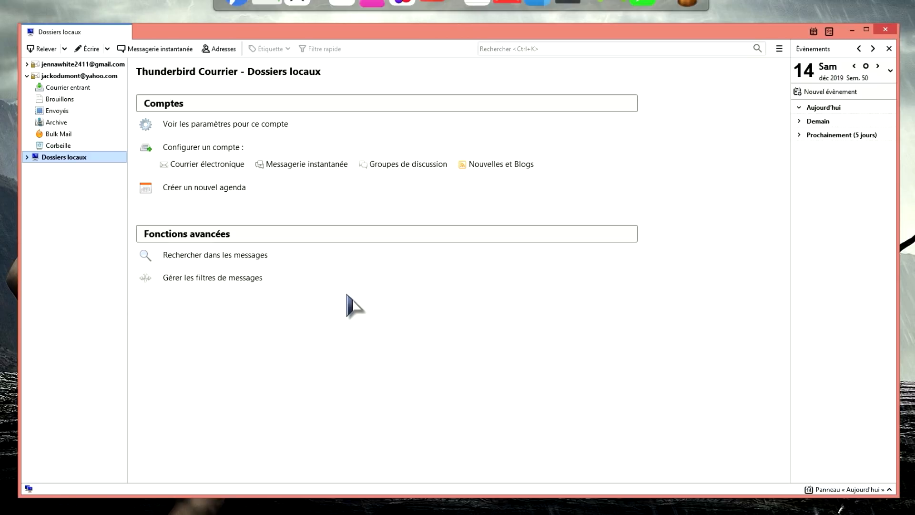
- In the Enigmail key manager, export the Yahoo key to a file, public part only
left_click(69, 77)
left_click(780, 49)
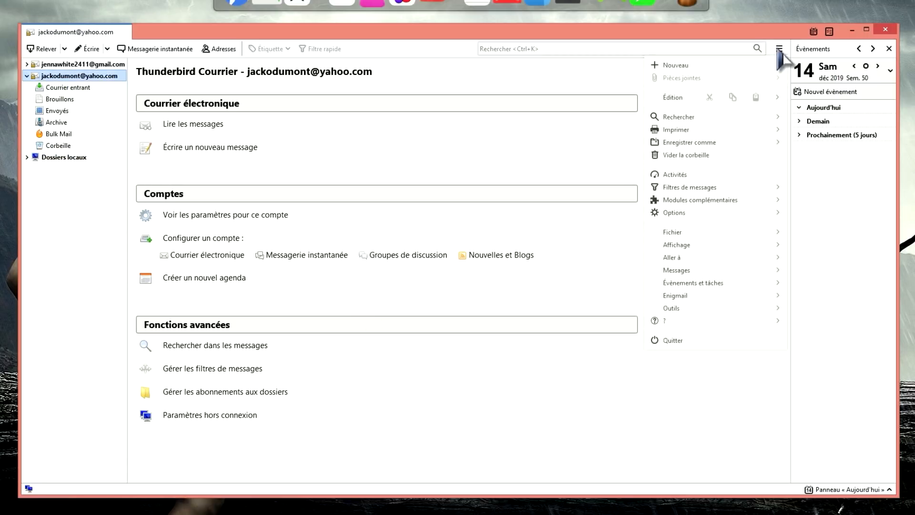
left_click(684, 296)
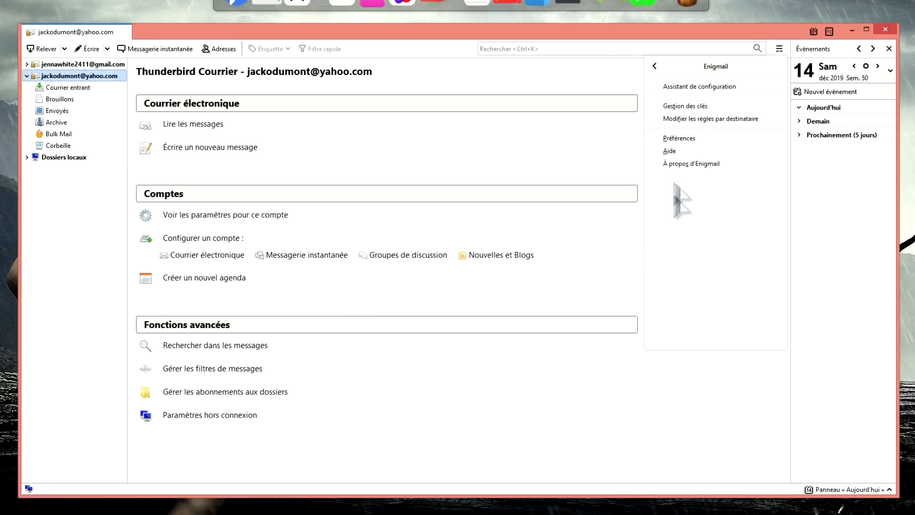
left_click(691, 108)
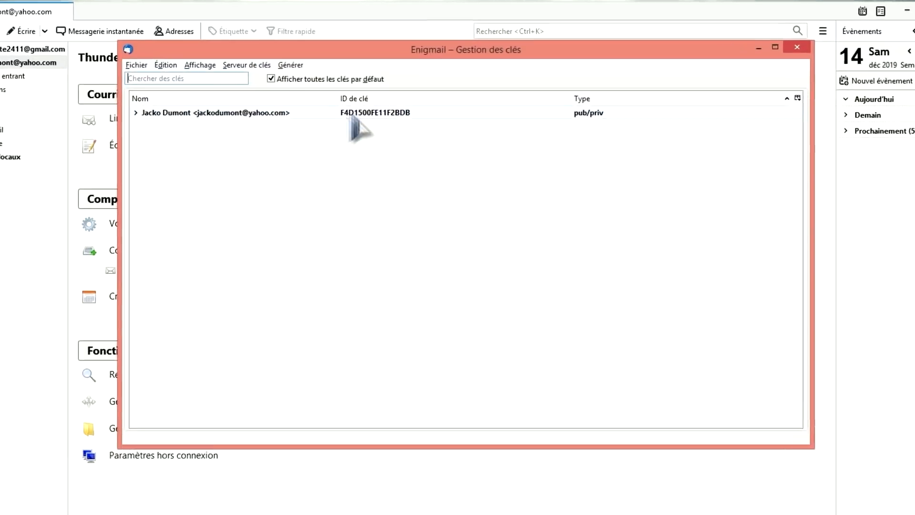
right_click(380, 120)
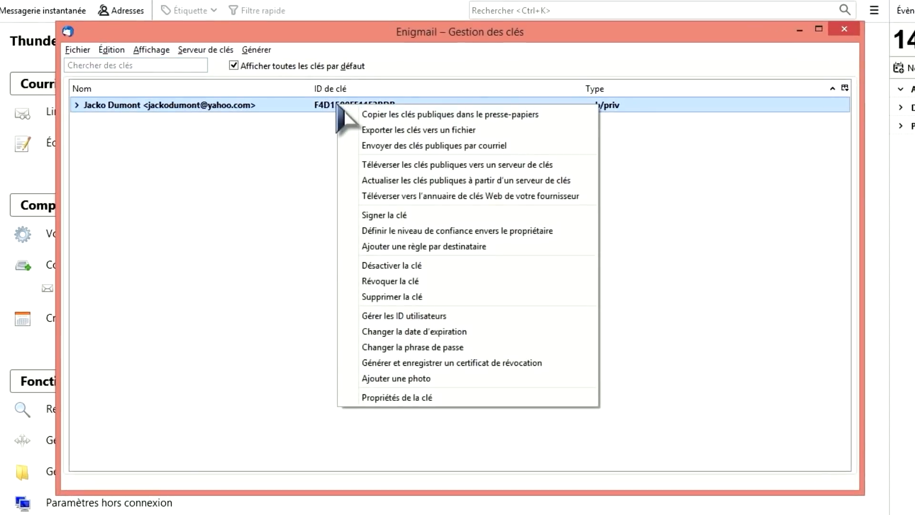
left_click(409, 130)
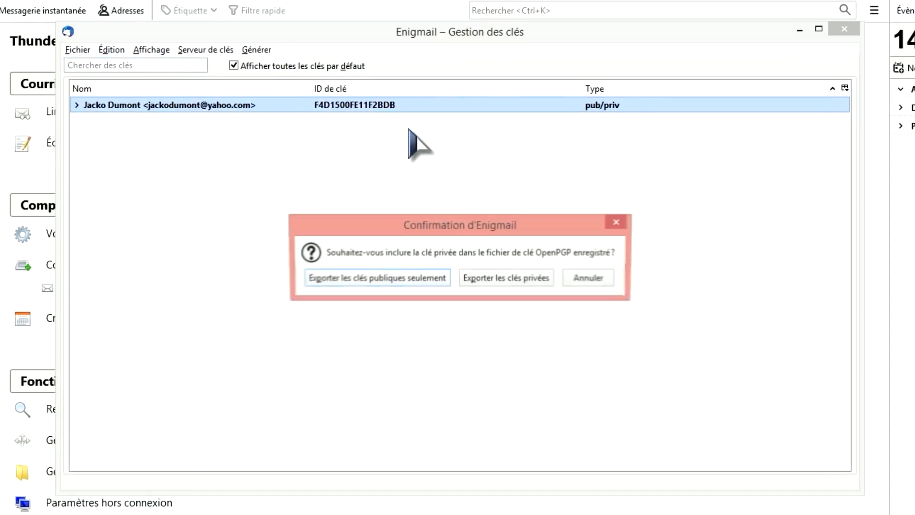
left_click(387, 278)
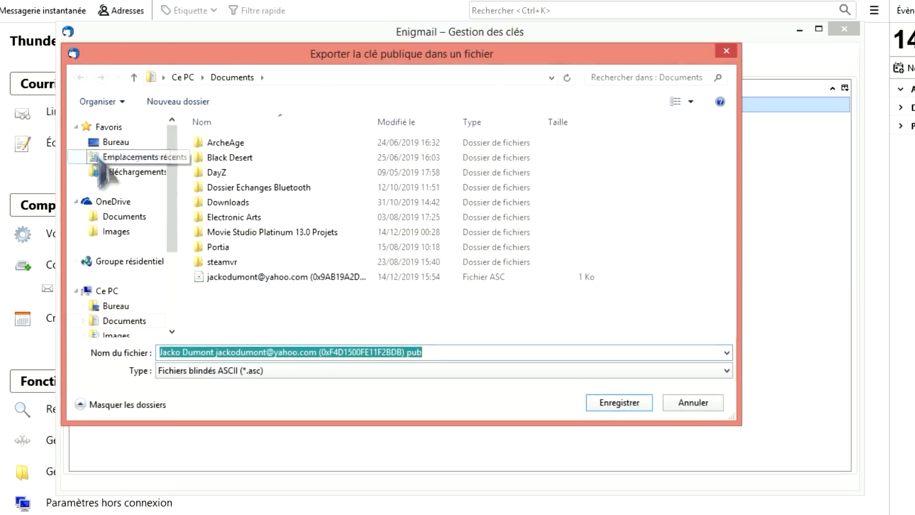
- Save the public key .asc file to the Bureau, then drag it onto the key list
left_click(111, 142)
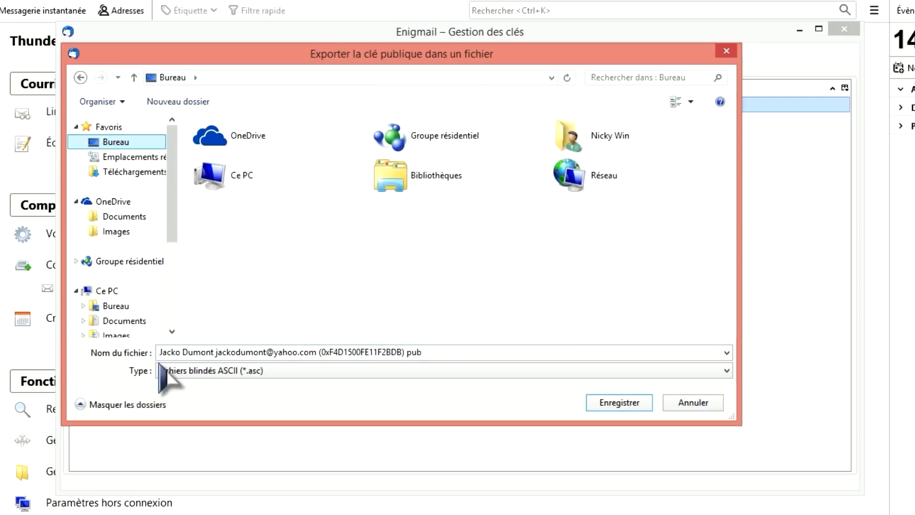
left_click(210, 351)
left_click(138, 143)
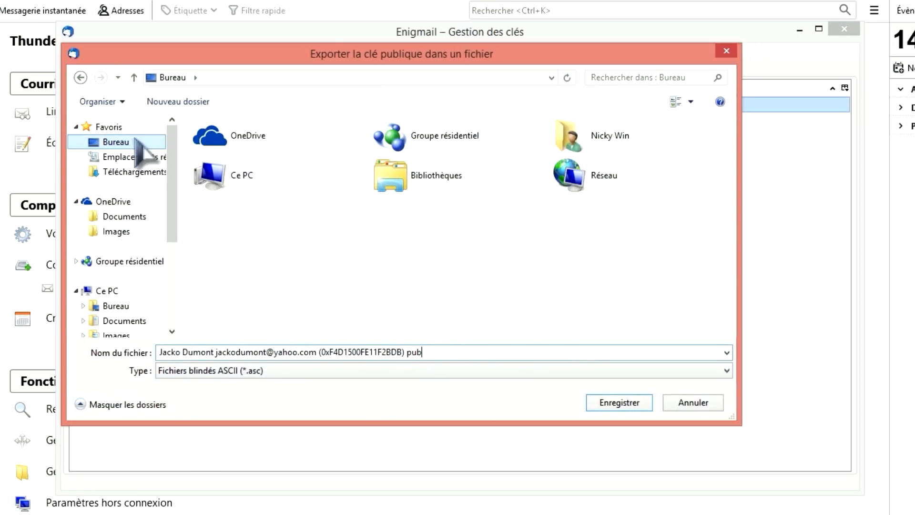
left_click(619, 403)
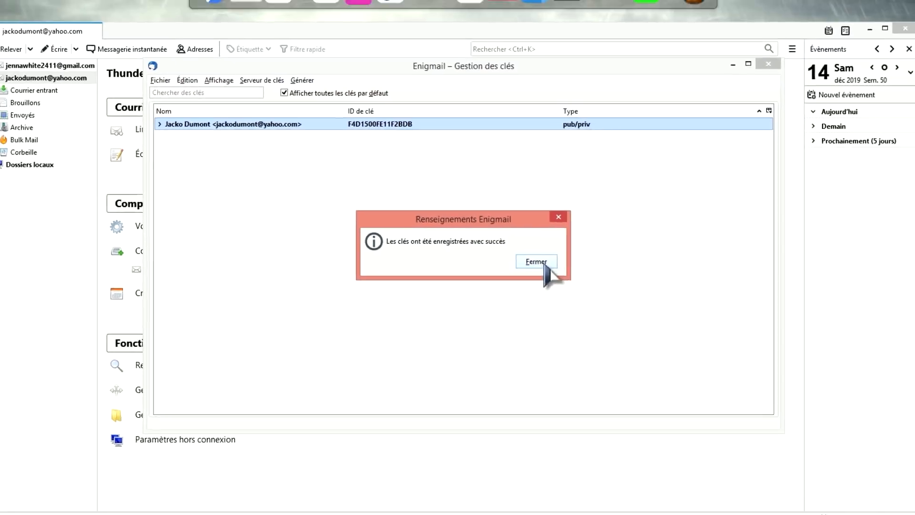
left_click(549, 277)
left_click(23, 133)
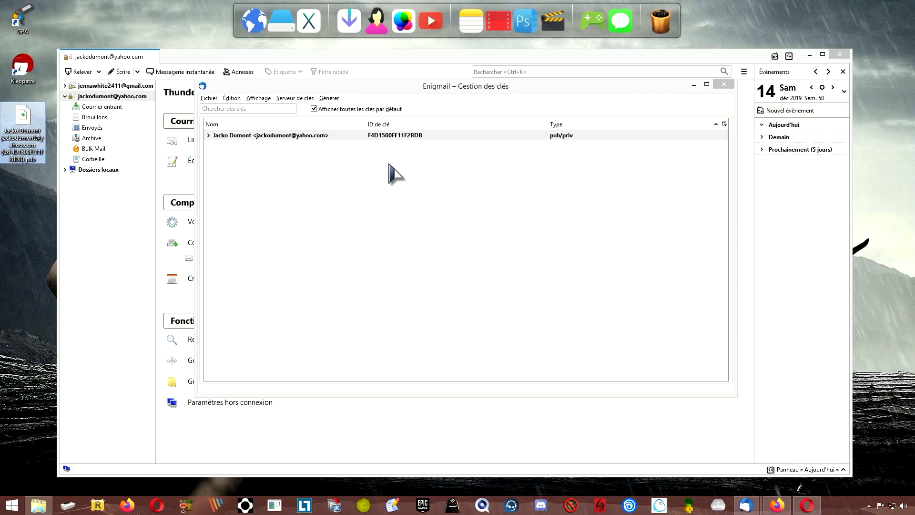
left_click_drag(26, 155, 312, 178)
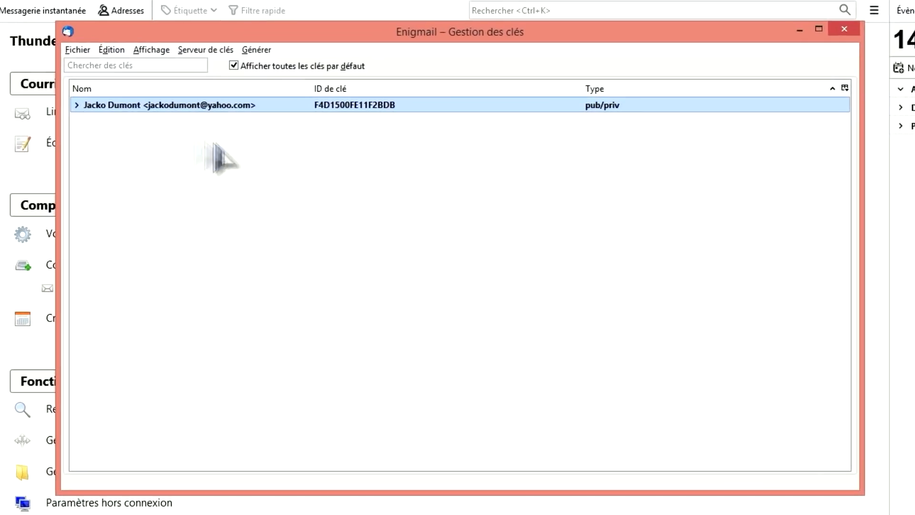
left_click(210, 98)
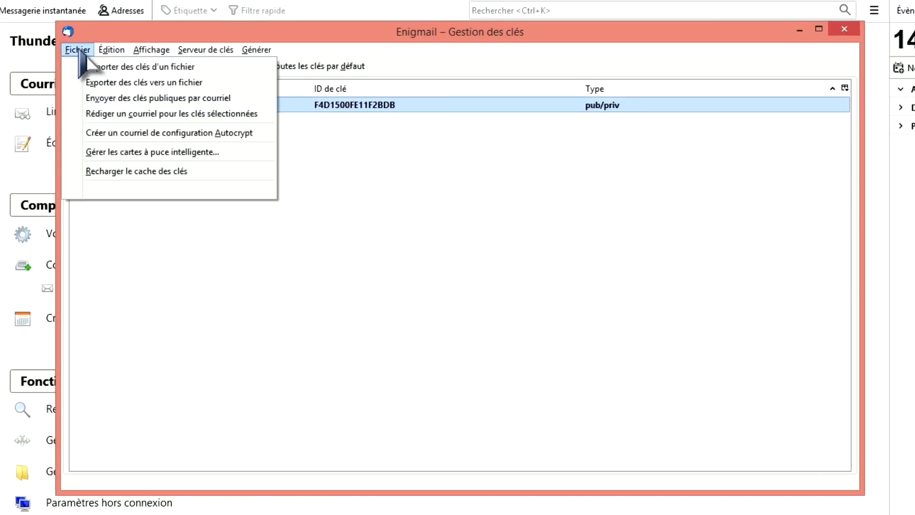
left_click(179, 70)
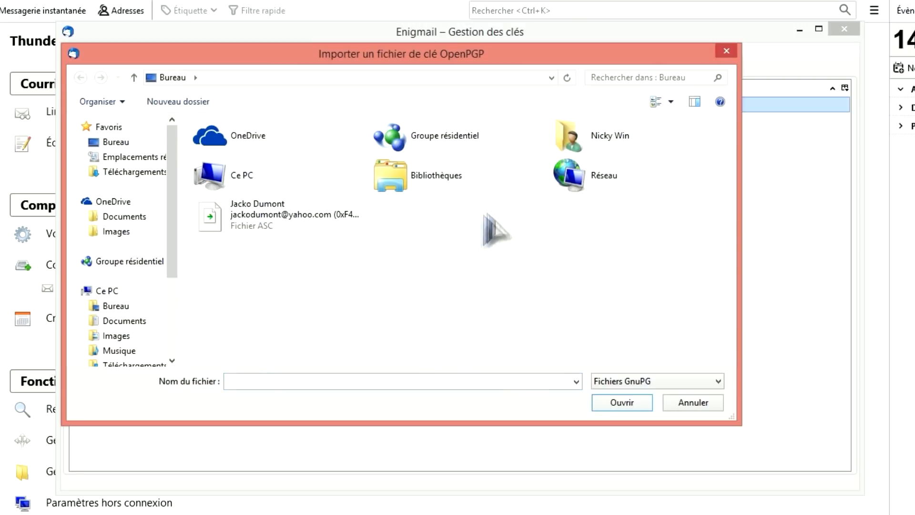
left_click(729, 52)
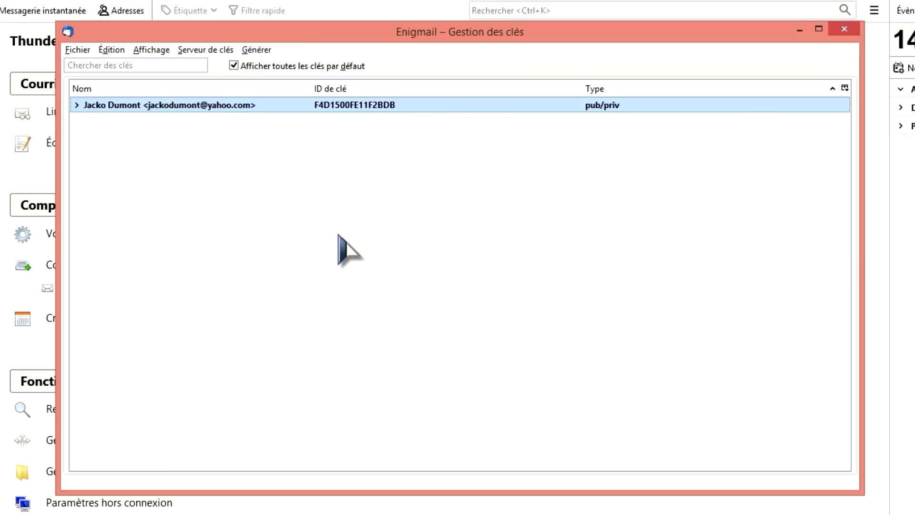
- Generate a new key pair for the Gmail identity with 'Aucune phrase de passe' ticked
left_click(262, 51)
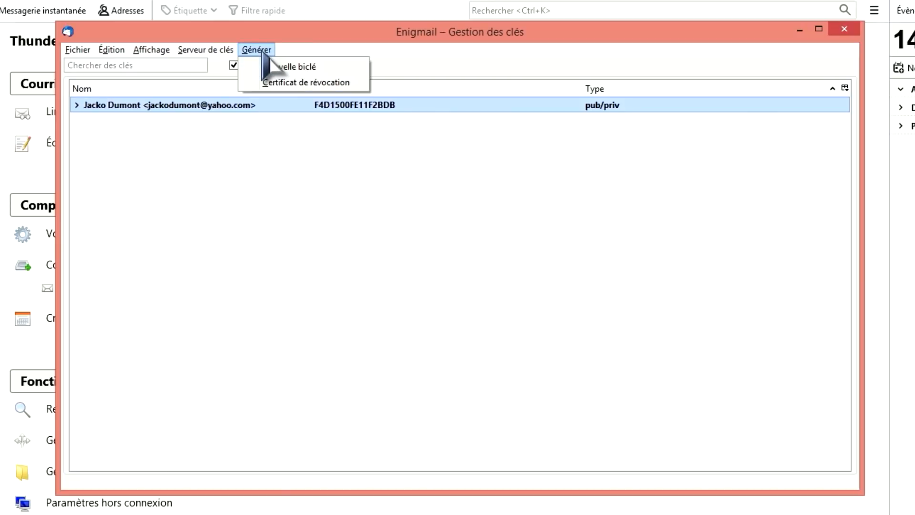
left_click(297, 66)
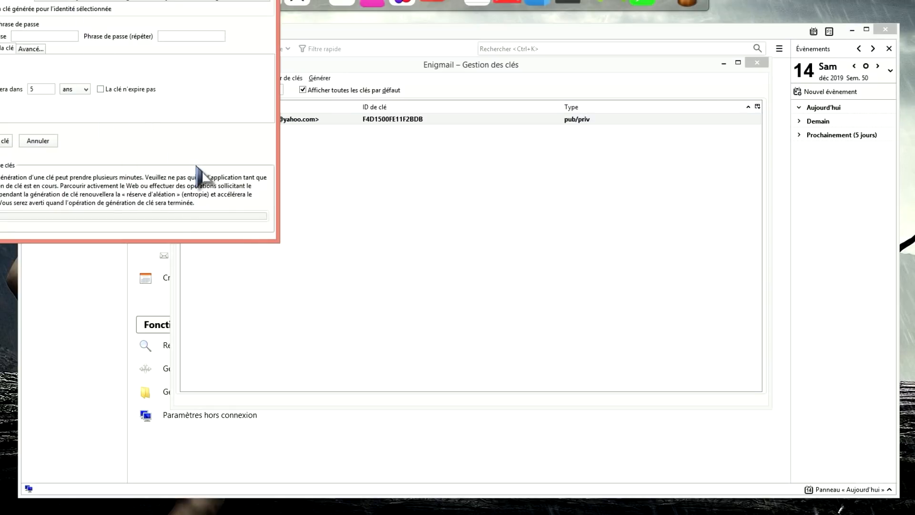
left_click_drag(111, 0, 192, 29)
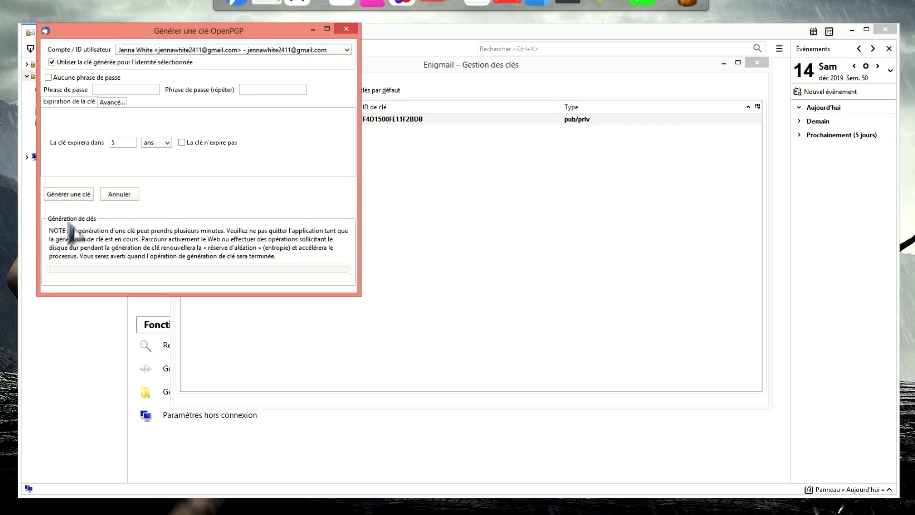
left_click(68, 194)
left_click(284, 174)
left_click(48, 77)
left_click(74, 195)
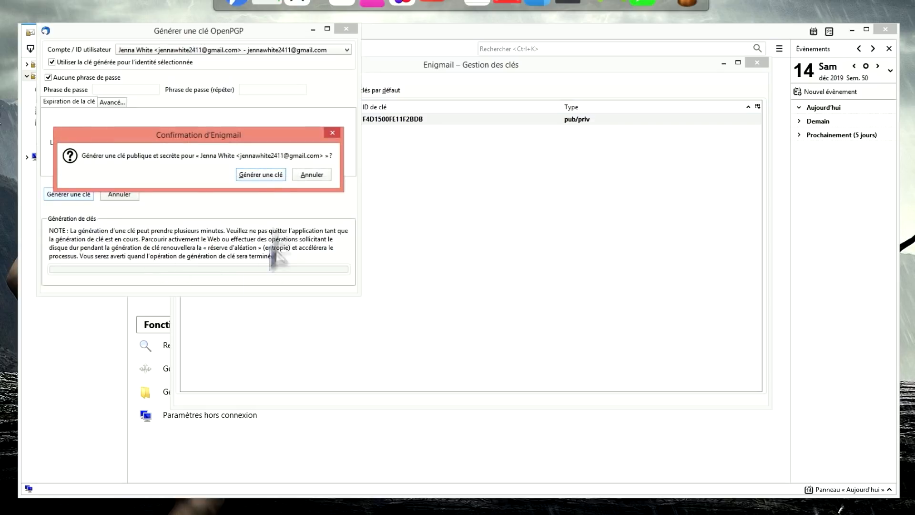
left_click(260, 176)
- Save the key's revocation certificate, check the new Gmail key in the list, and close the key manager
left_click(268, 192)
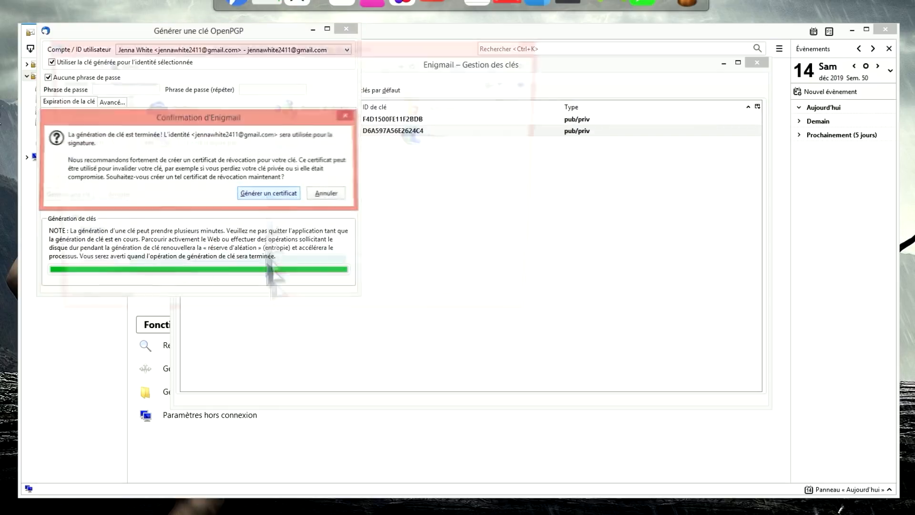
left_click(450, 308)
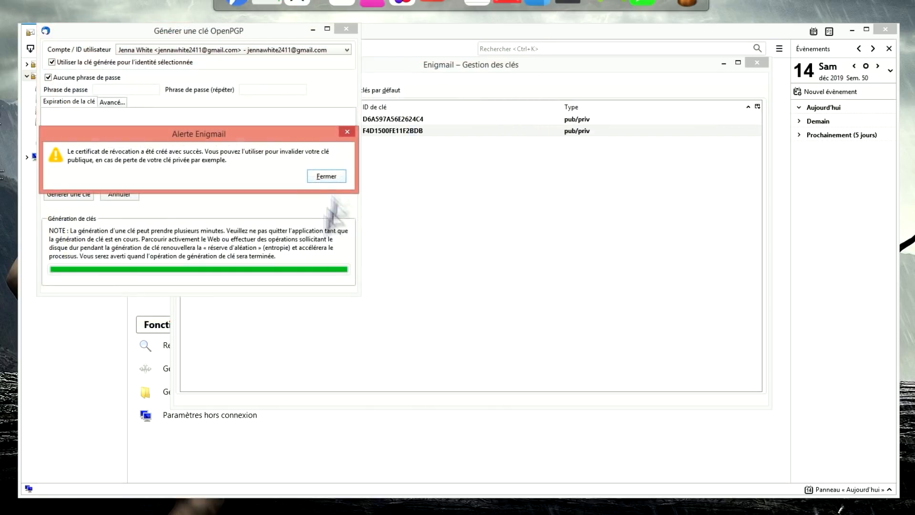
left_click(328, 176)
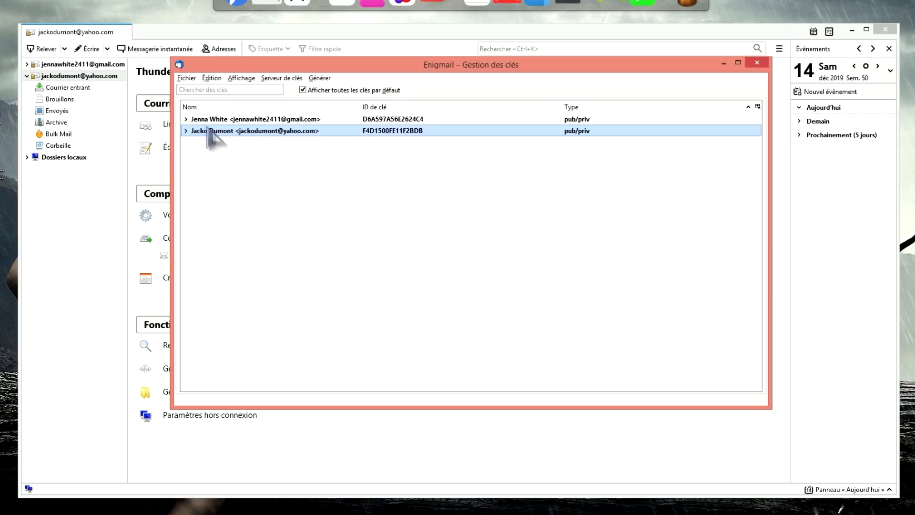
key("Up")
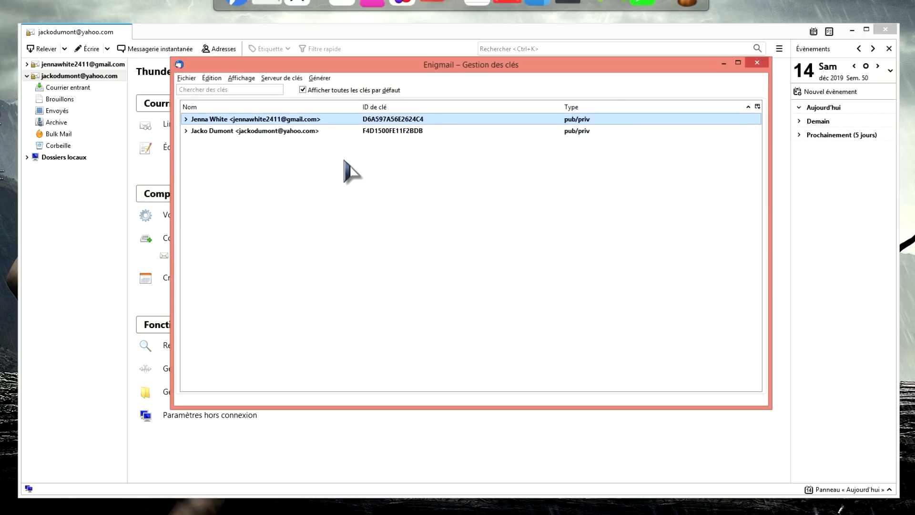
left_click(252, 133)
left_click(252, 122)
left_click(252, 132)
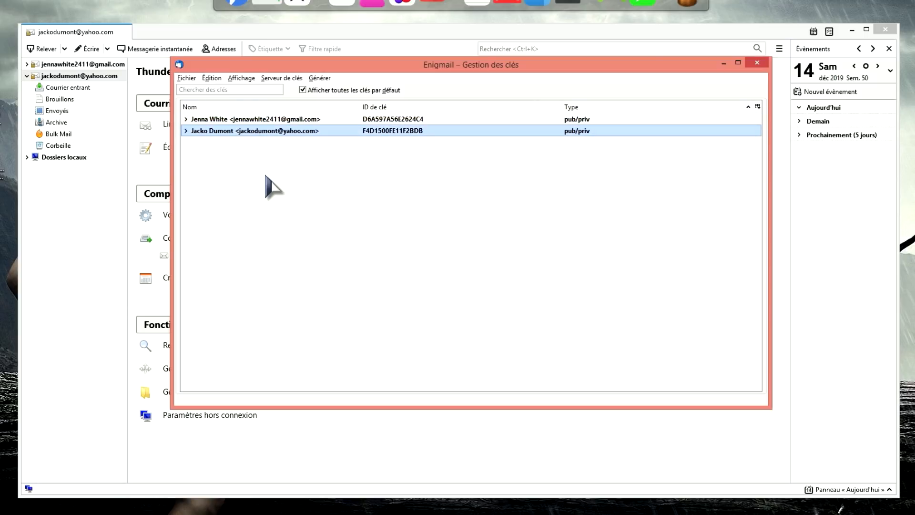
left_click(757, 63)
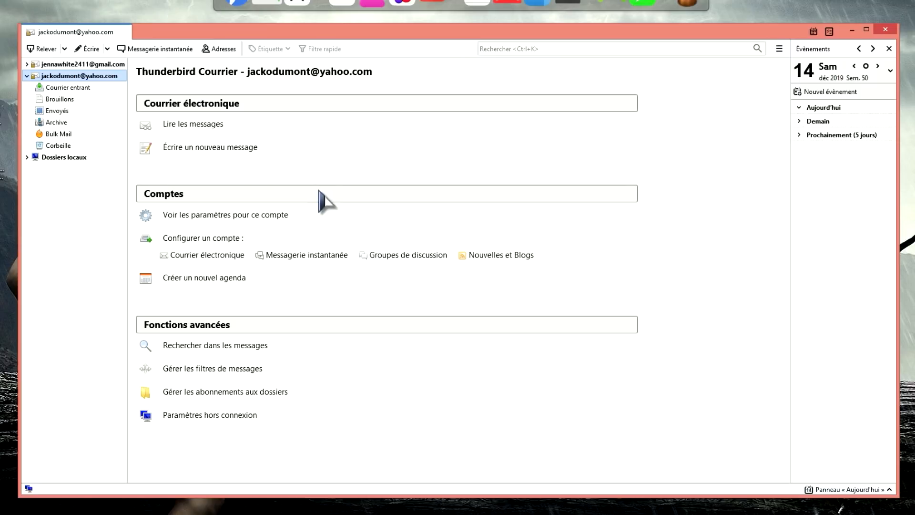
- Send the signed, encrypted 'test' message 'Ceci est un message chiffré' to the Gmail address, hiding its subject
left_click(90, 49)
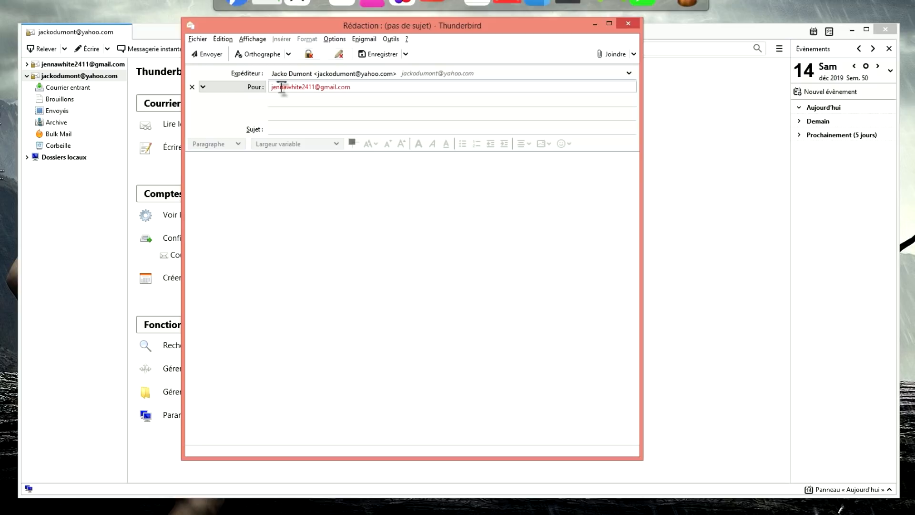
left_click(292, 129)
type("test")
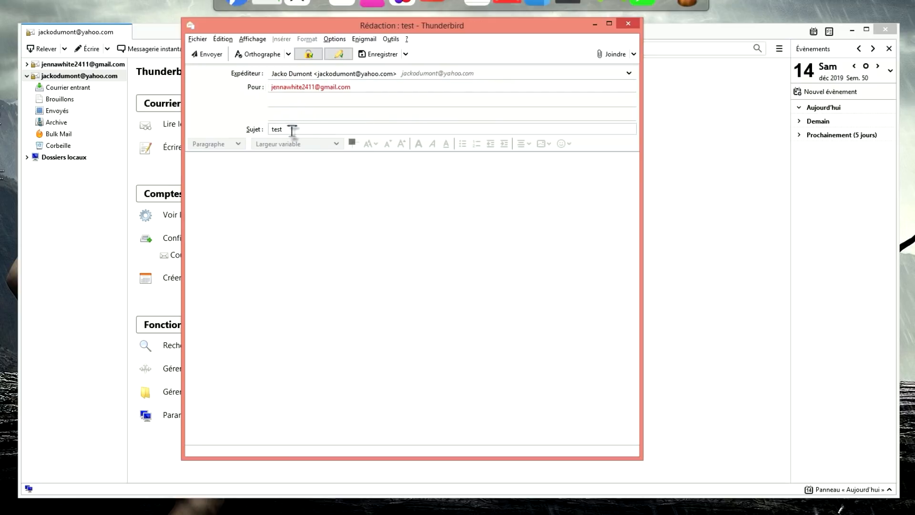
left_click(287, 181)
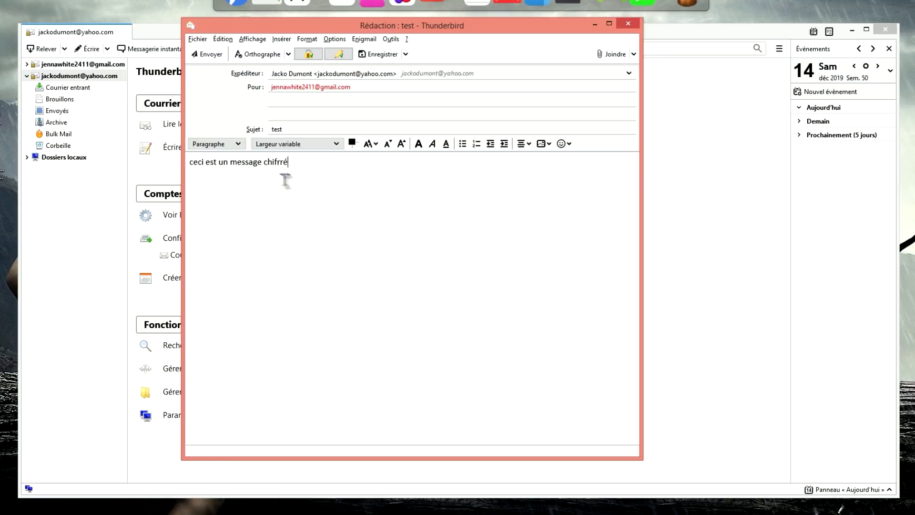
key("BackSpace")
type("C")
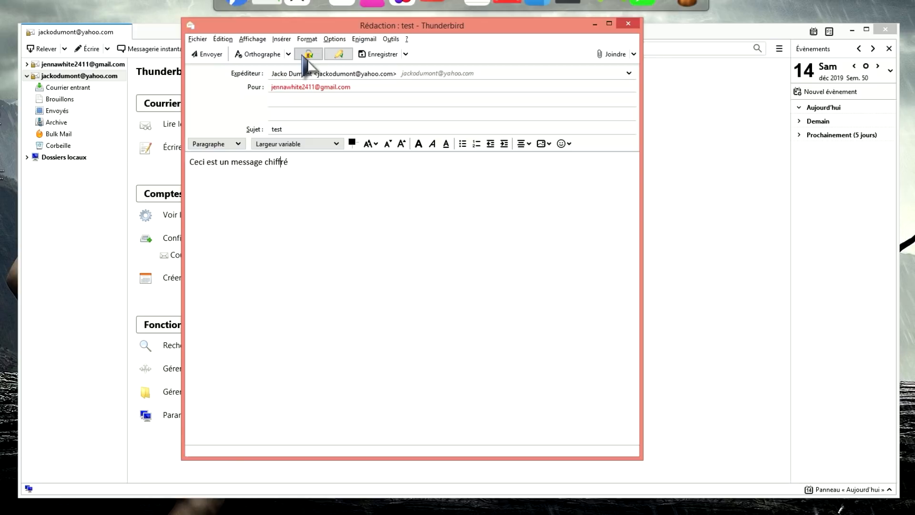
left_click(339, 54)
left_click(209, 55)
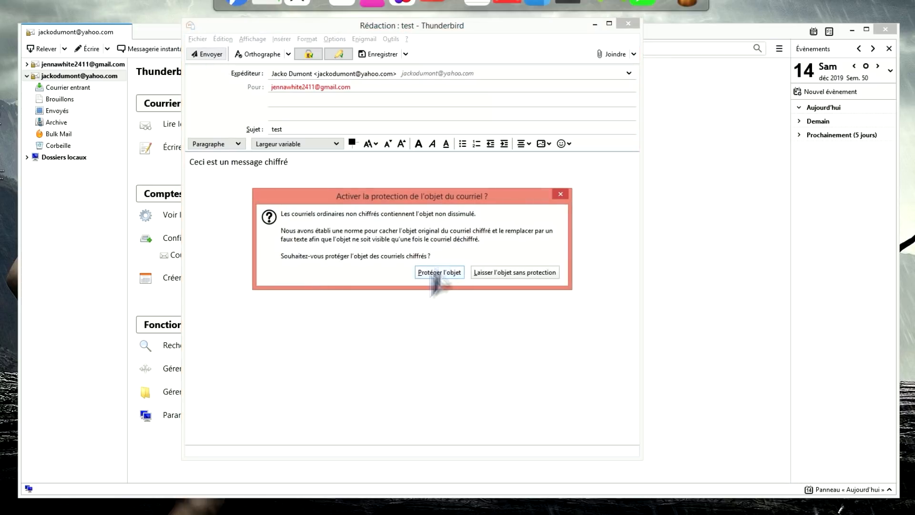
left_click(439, 272)
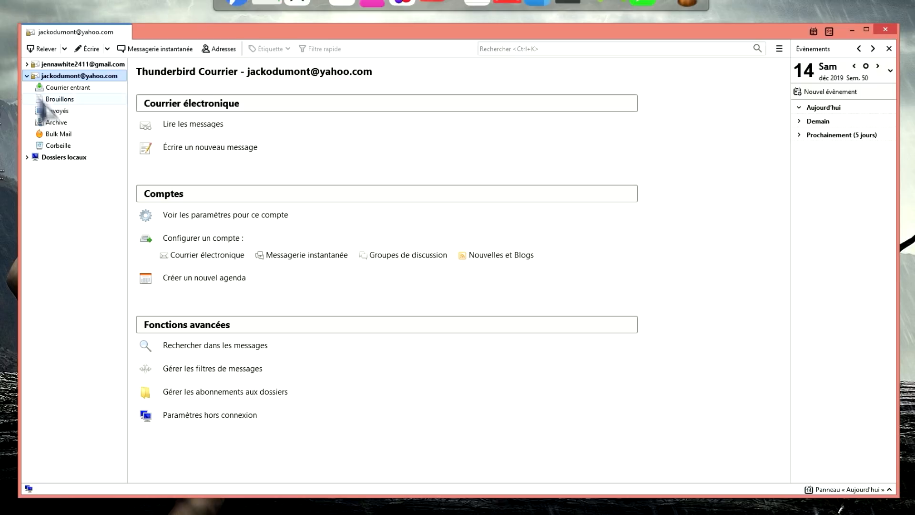
- Open the 'test' message in Gmail's Courrier entrant and view it decrypted with a valid signature
left_click(27, 63)
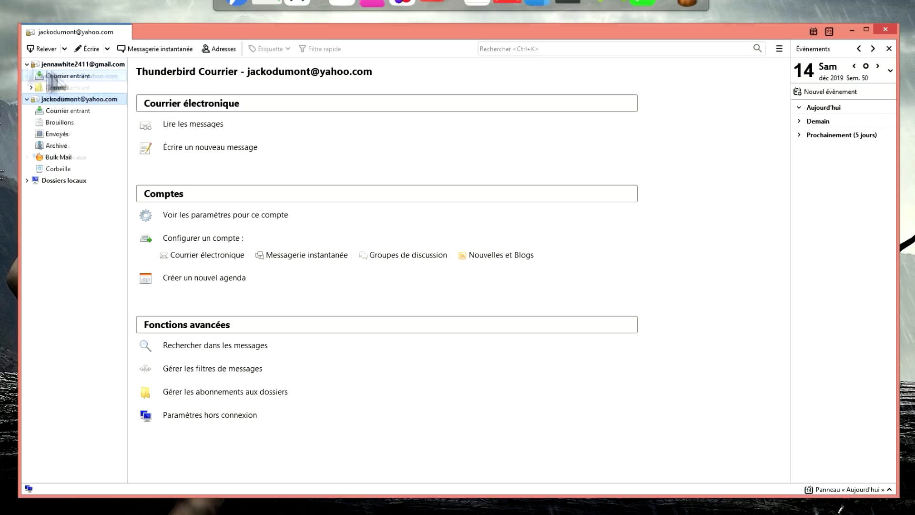
left_click(76, 75)
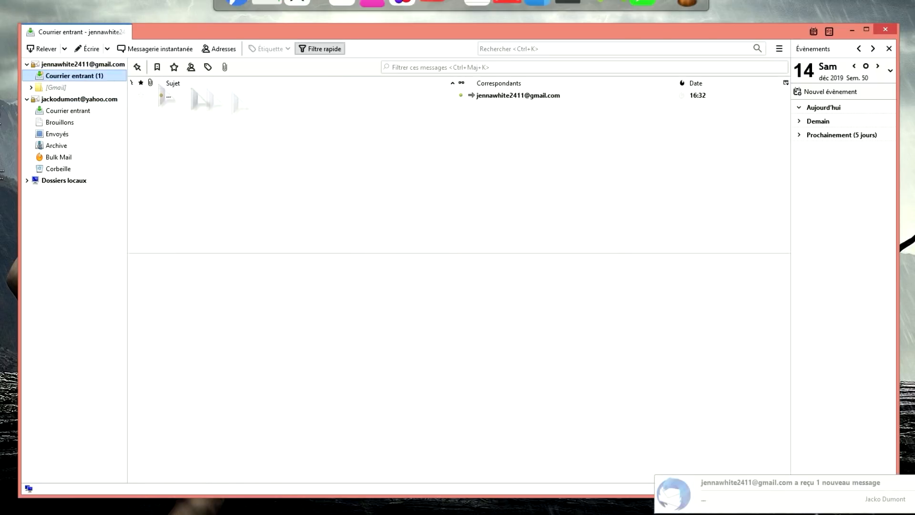
left_click(538, 97)
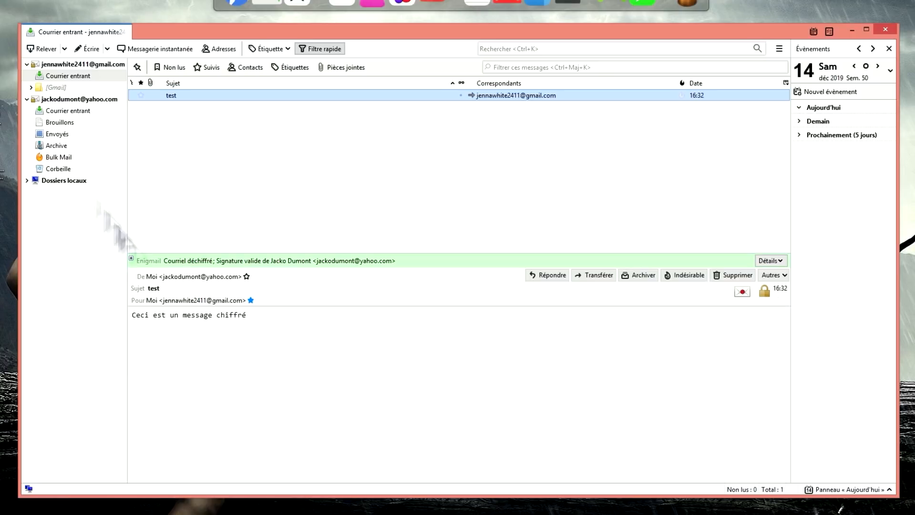
left_click(74, 65)
left_click(72, 76)
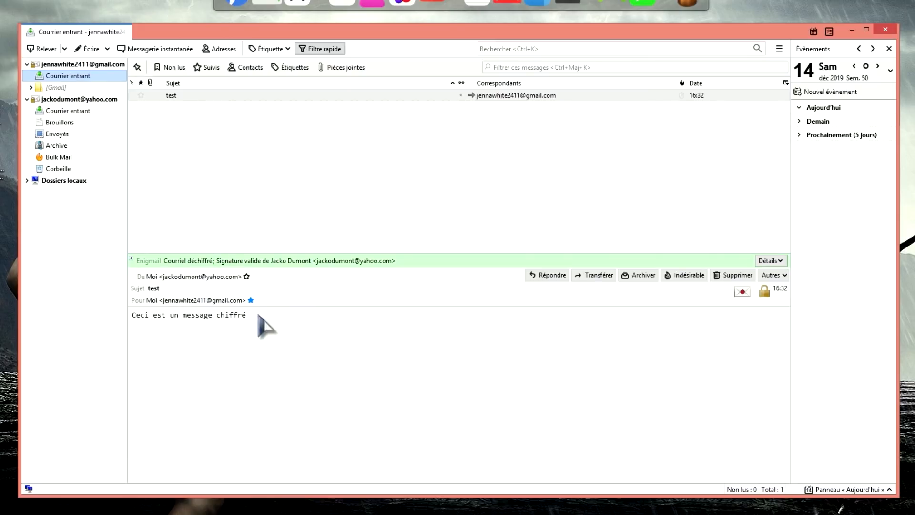
left_click(253, 331)
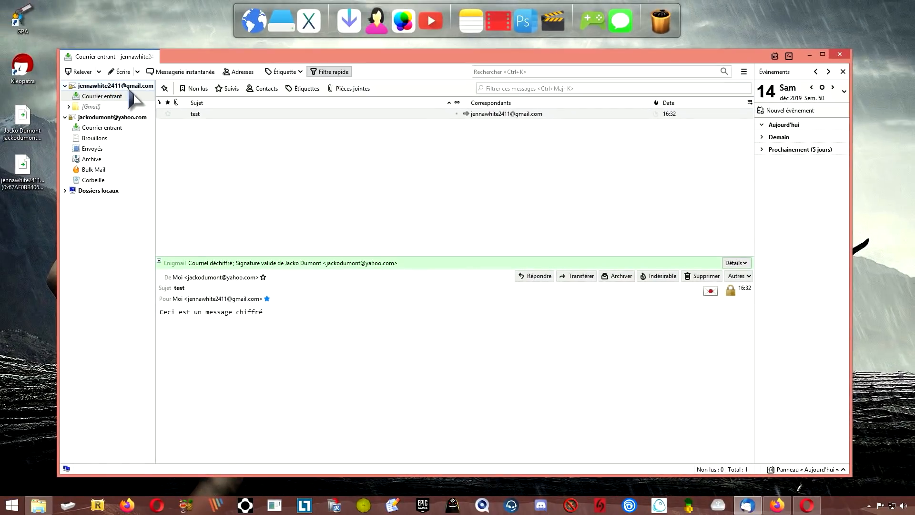
left_click(128, 90)
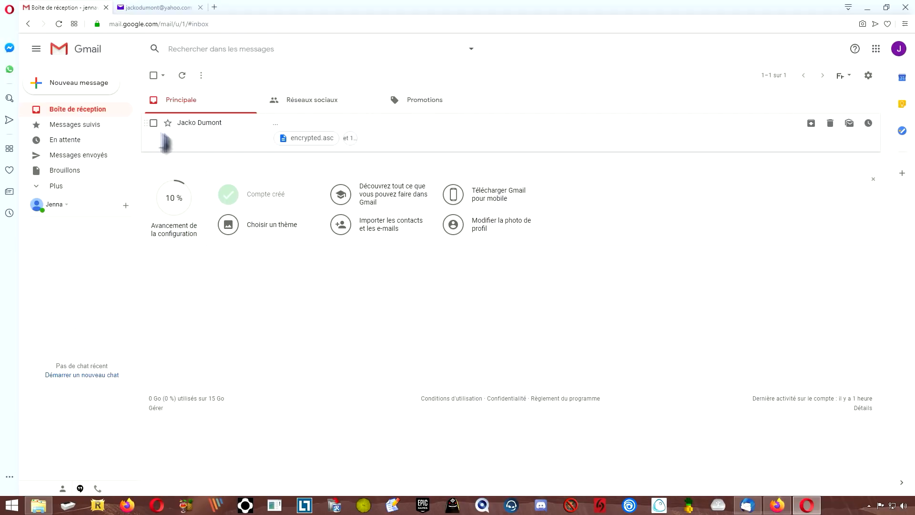
- Preview the encrypted.asc and noname attachments, seeing only raw PGP text, then minimize the browser
left_click(204, 135)
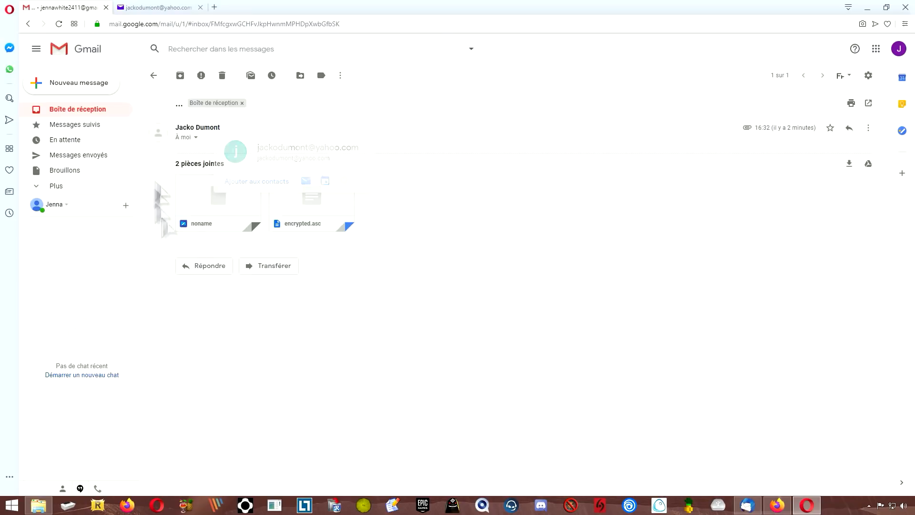
mouse_move(315, 206)
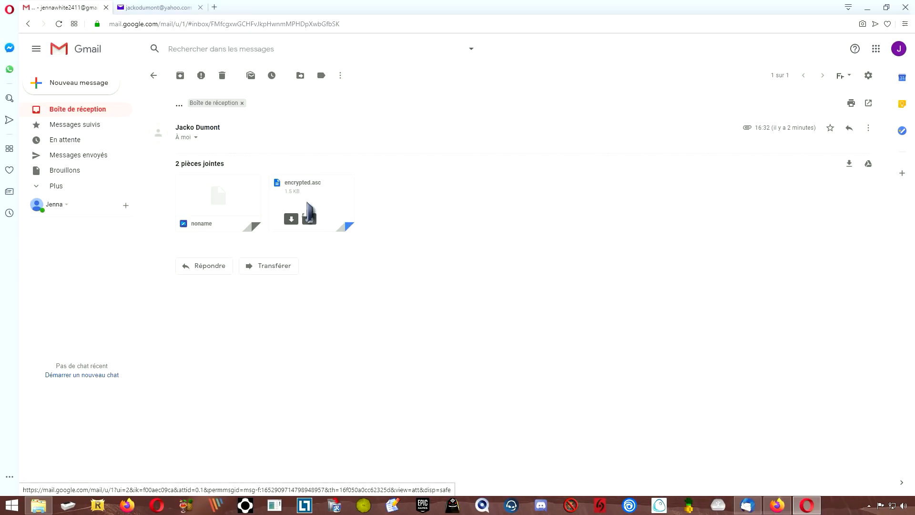
left_click(312, 208)
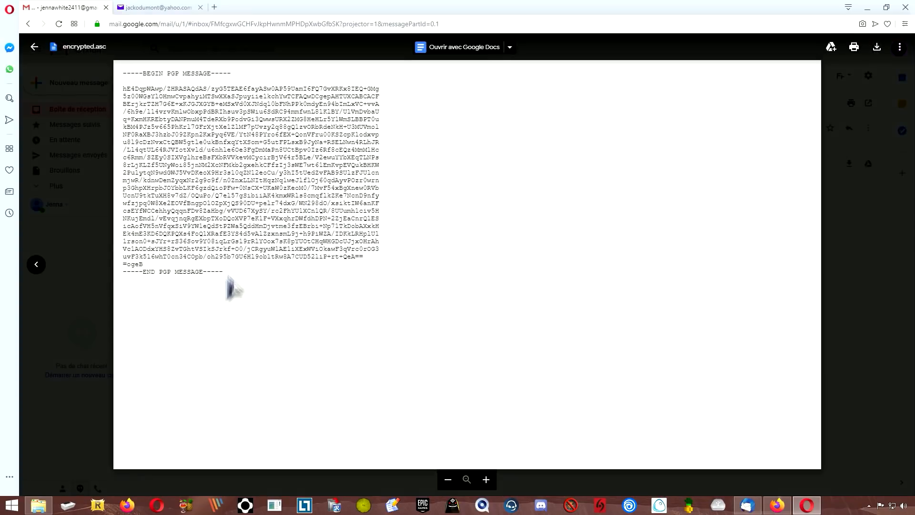
left_click_drag(223, 273, 122, 71)
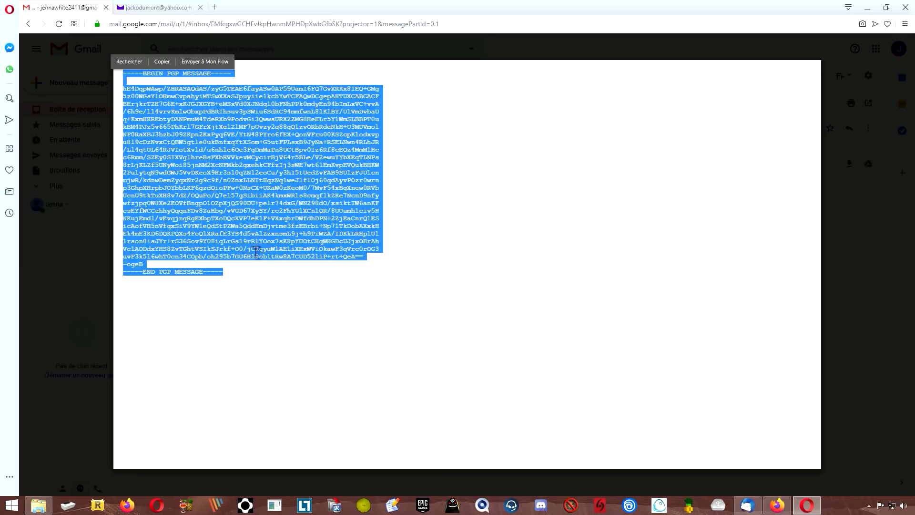
left_click(259, 287)
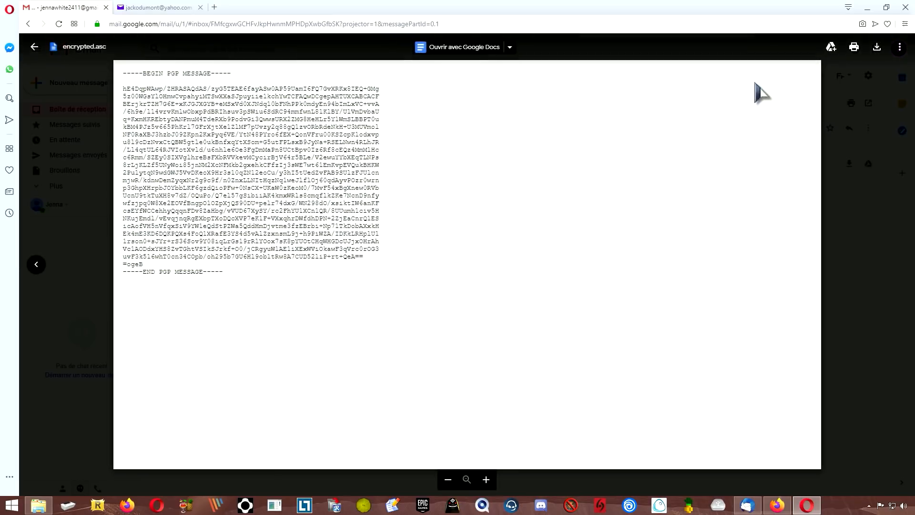
left_click(843, 367)
left_click(220, 199)
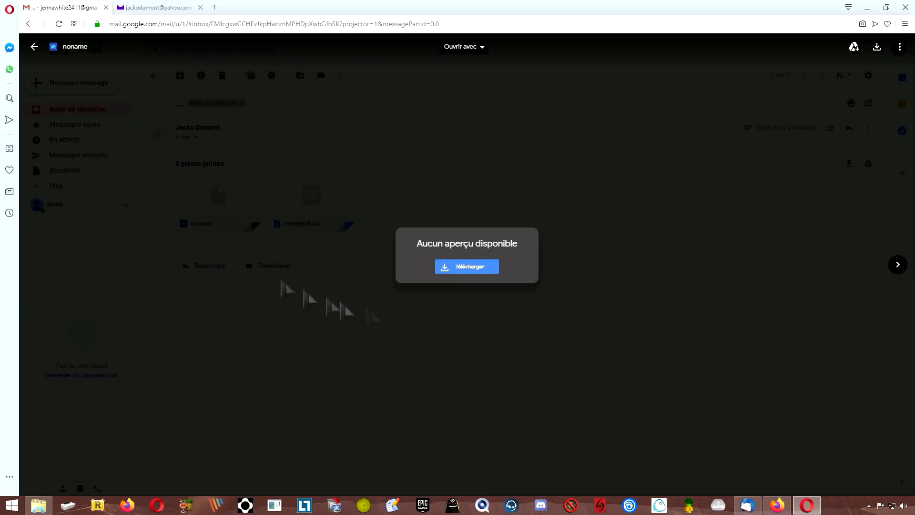
left_click(457, 358)
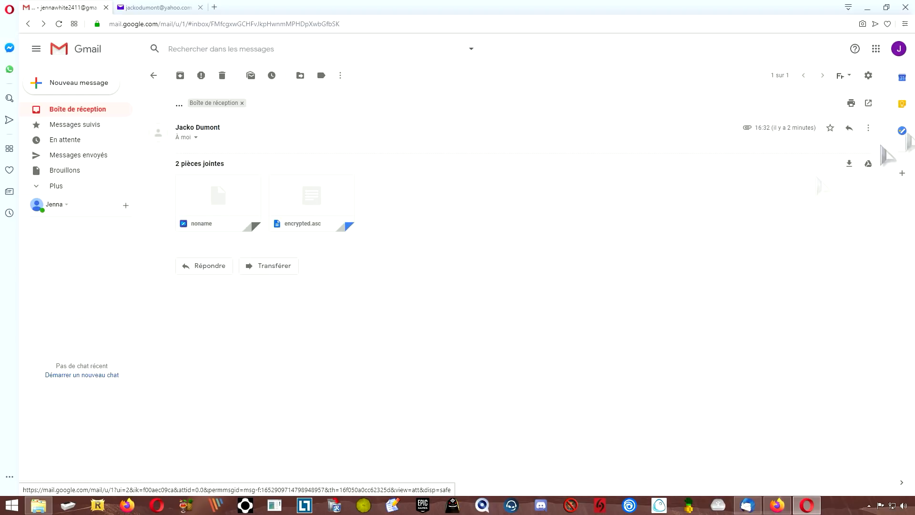
left_click(868, 7)
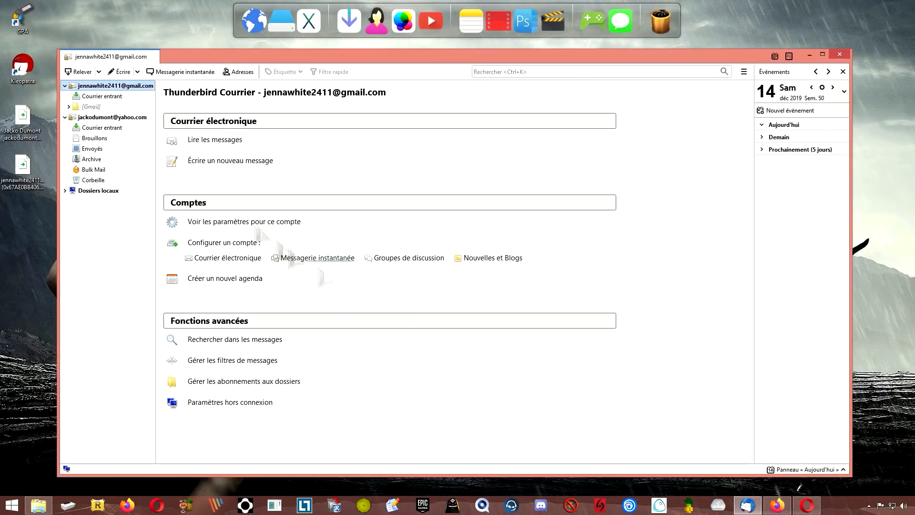
- Enable 'Afficher les menus et paramètres pour experts' in Enigmail Préférences and review the Avancé tab
left_click(119, 96)
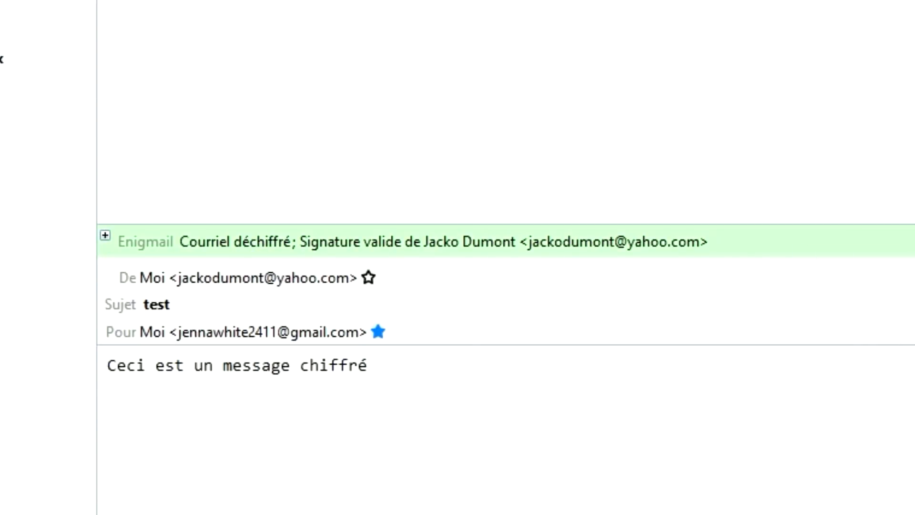
left_click(701, 62)
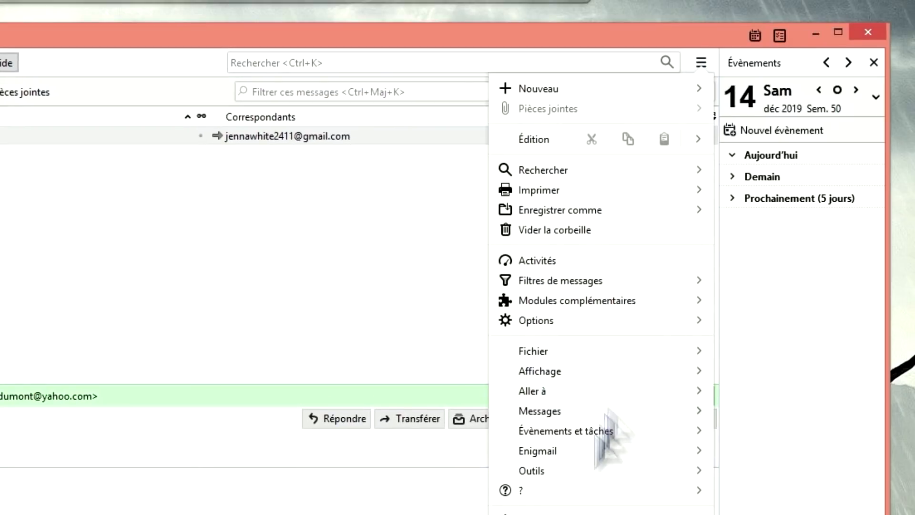
left_click(562, 452)
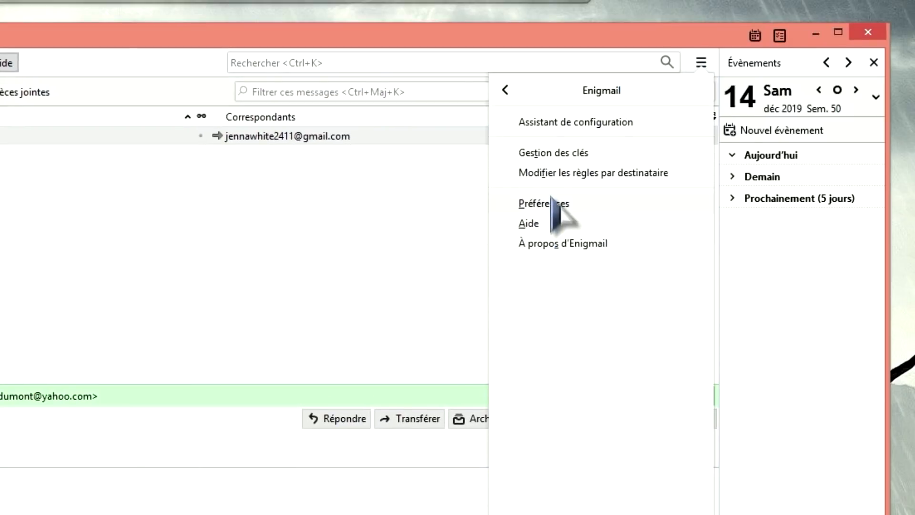
left_click(548, 204)
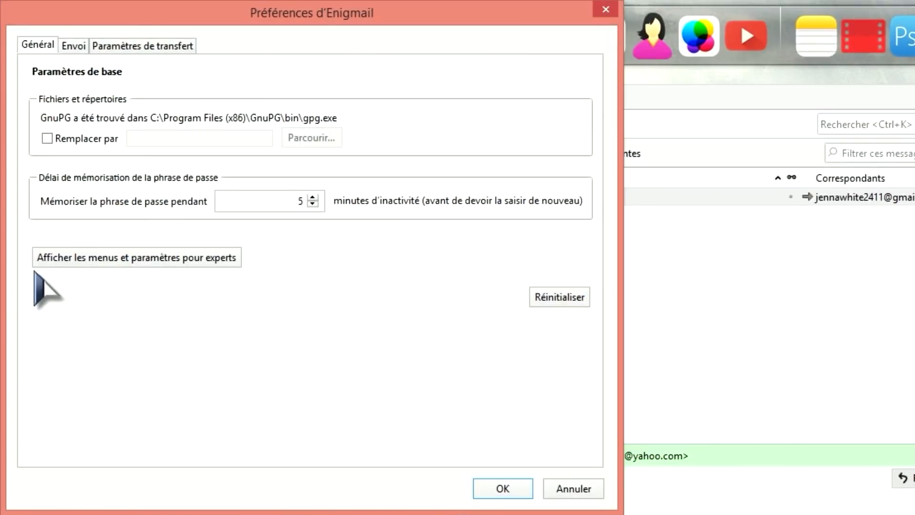
left_click(170, 265)
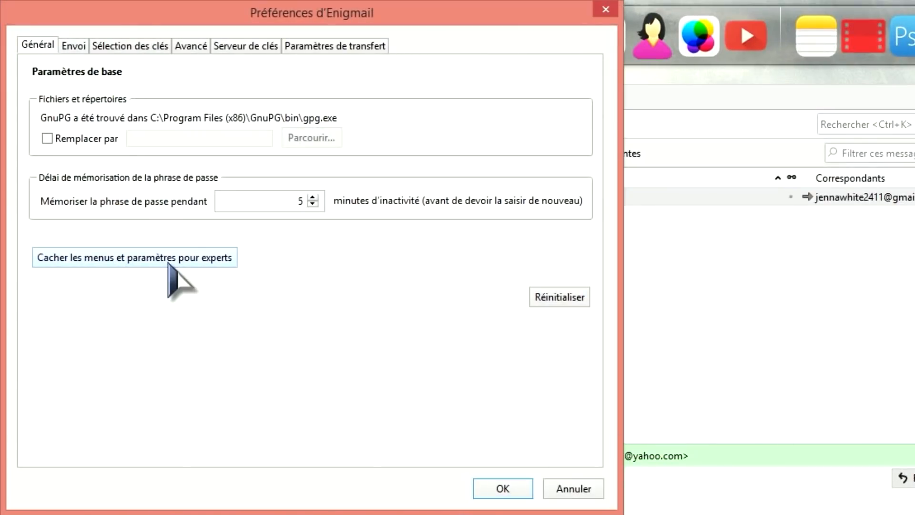
left_click(196, 49)
left_click(343, 120)
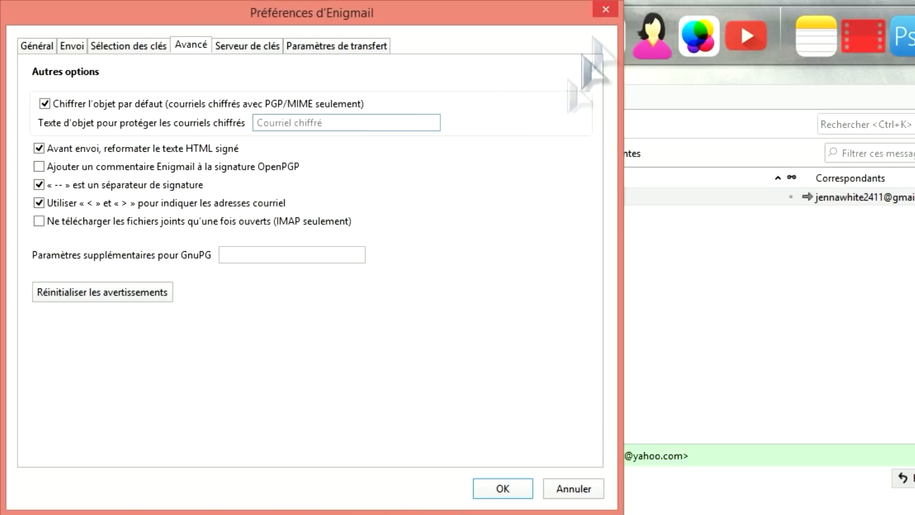
left_click(340, 1)
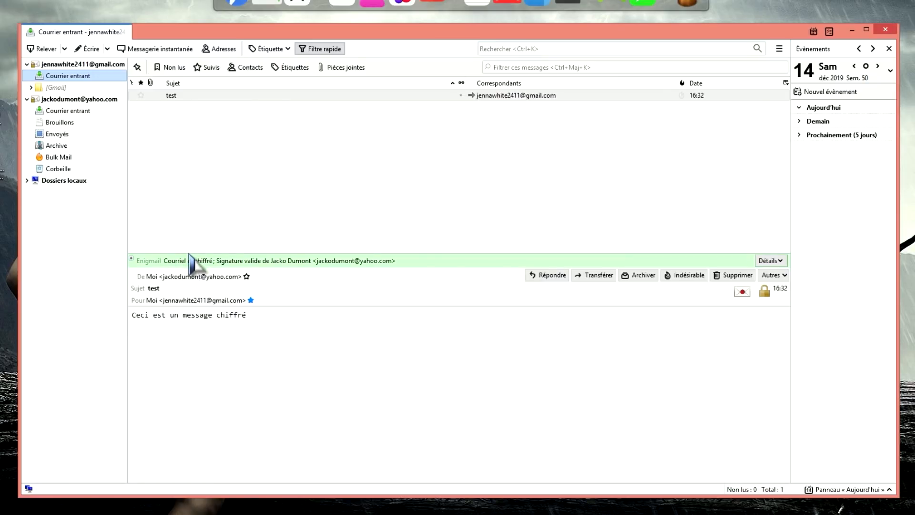
- Switch to the Yahoo account's start page and bring up the Enigmail key manager
left_click(104, 65)
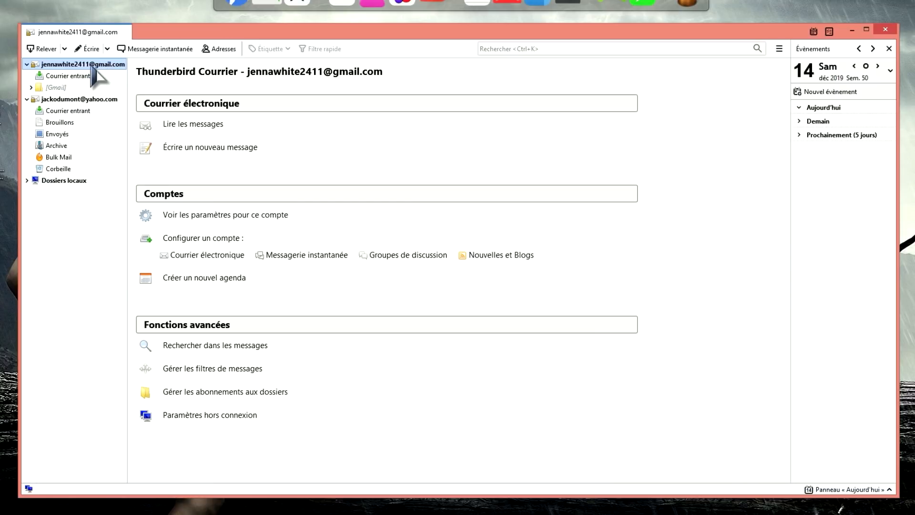
left_click(67, 102)
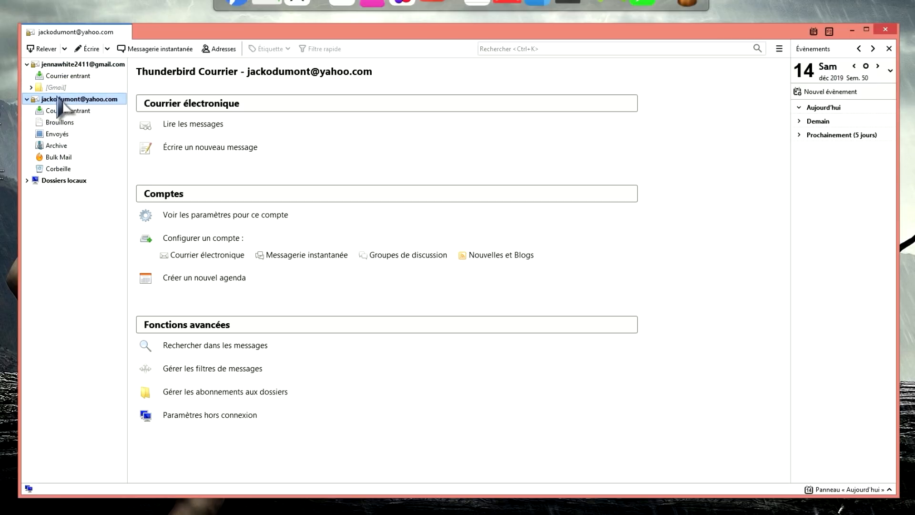
left_click(778, 50)
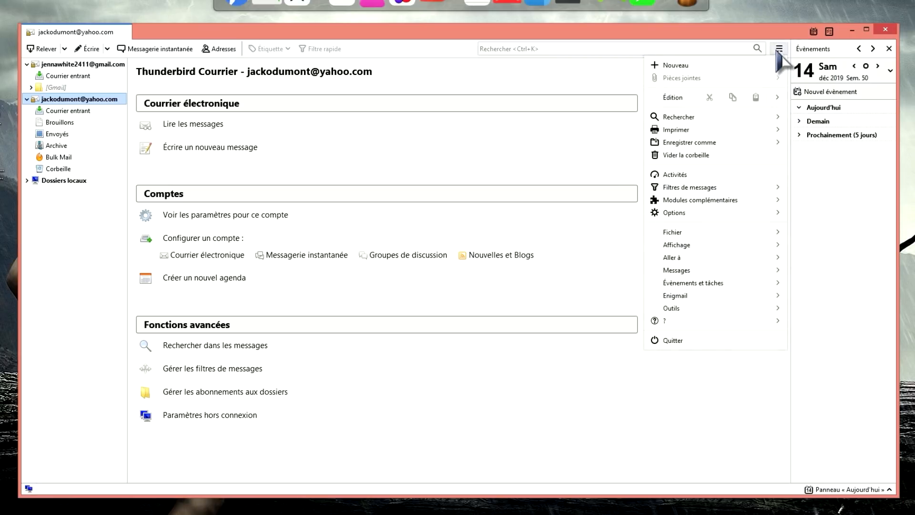
left_click(683, 301)
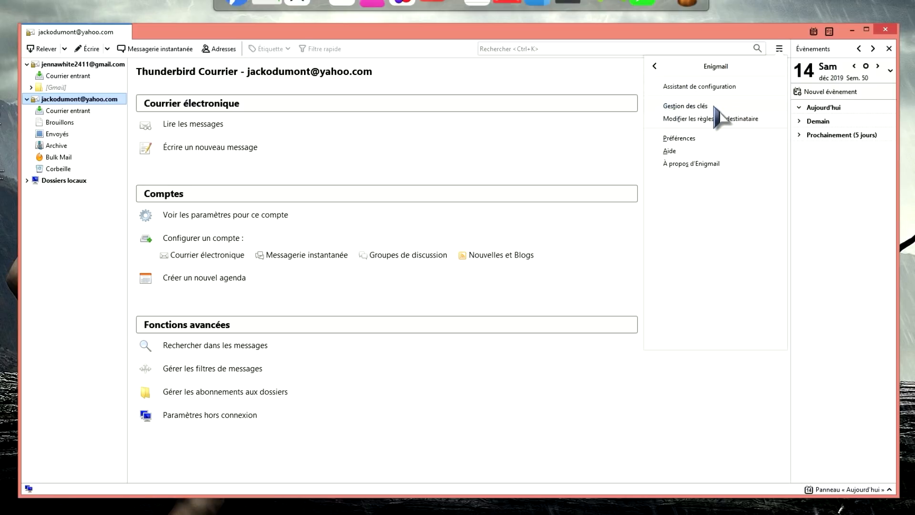
left_click(714, 106)
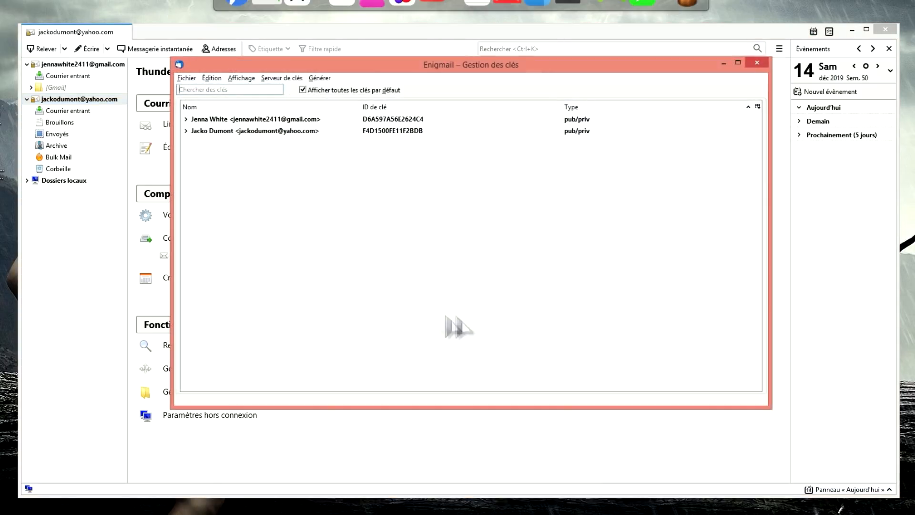
- Inspect the Gmail key's actions and the File menu, then close the key manager
left_click(281, 119)
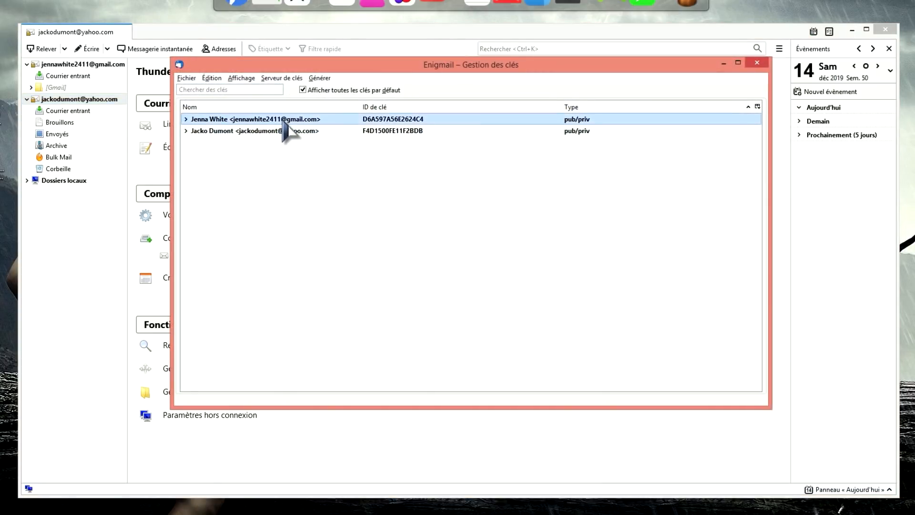
right_click(283, 121)
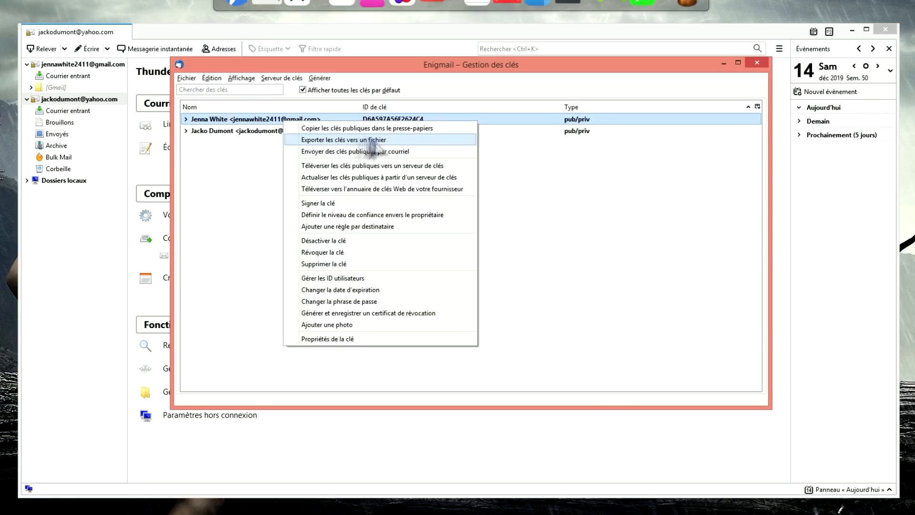
left_click(186, 78)
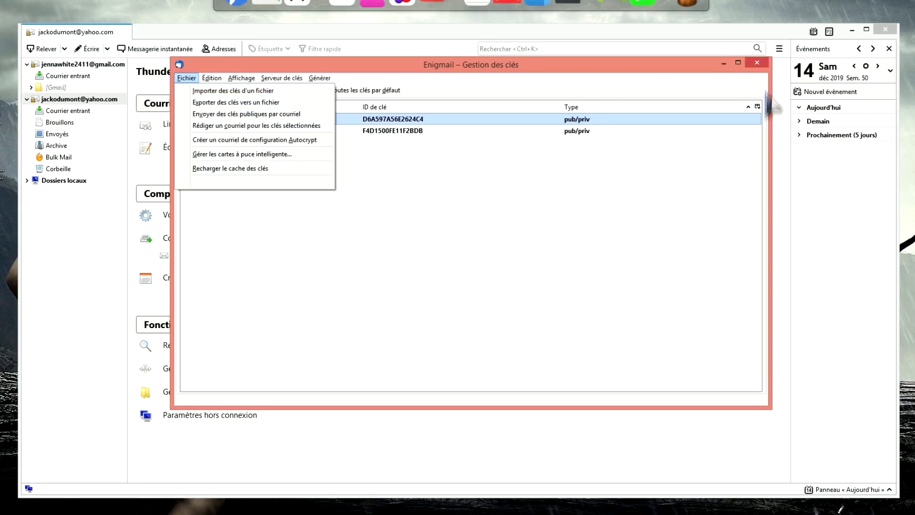
left_click(757, 62)
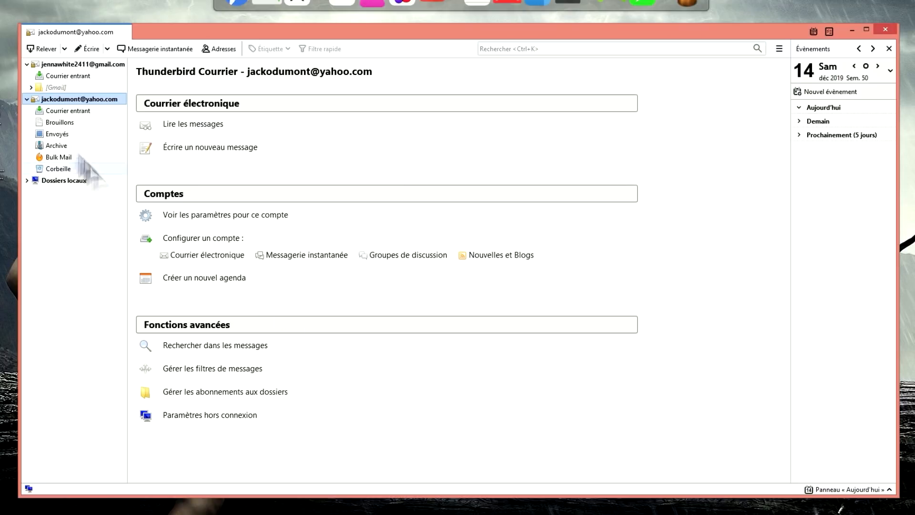
- Check the Gmail account's Sécurité OpenPGP settings, including public-key attachment, then close them with OK
left_click(88, 49)
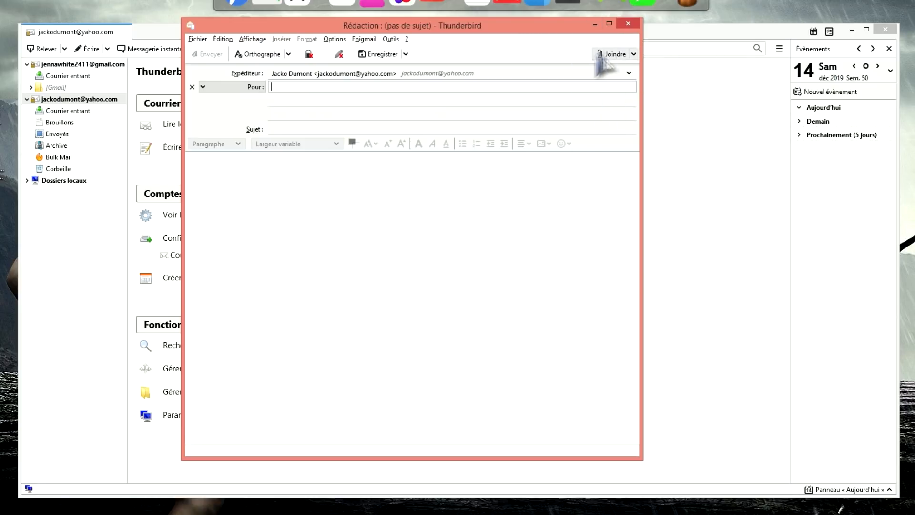
left_click(628, 25)
left_click(71, 64)
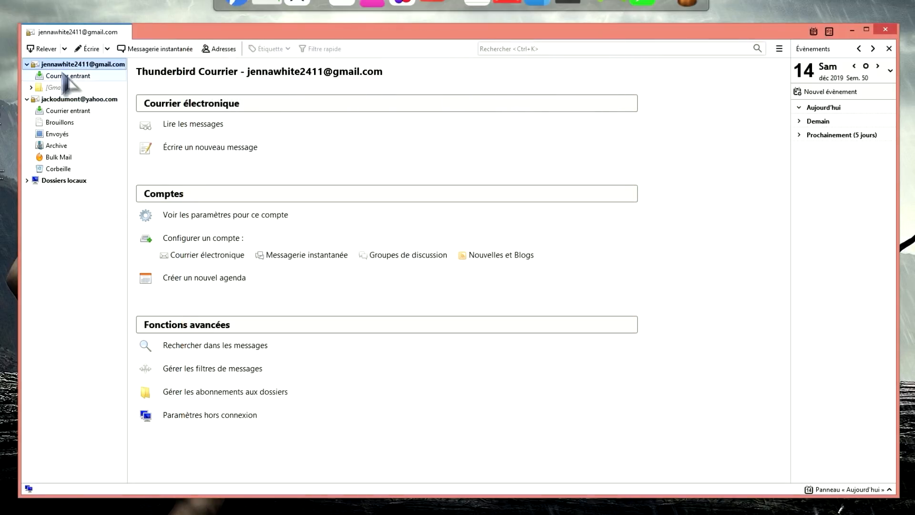
left_click(62, 76)
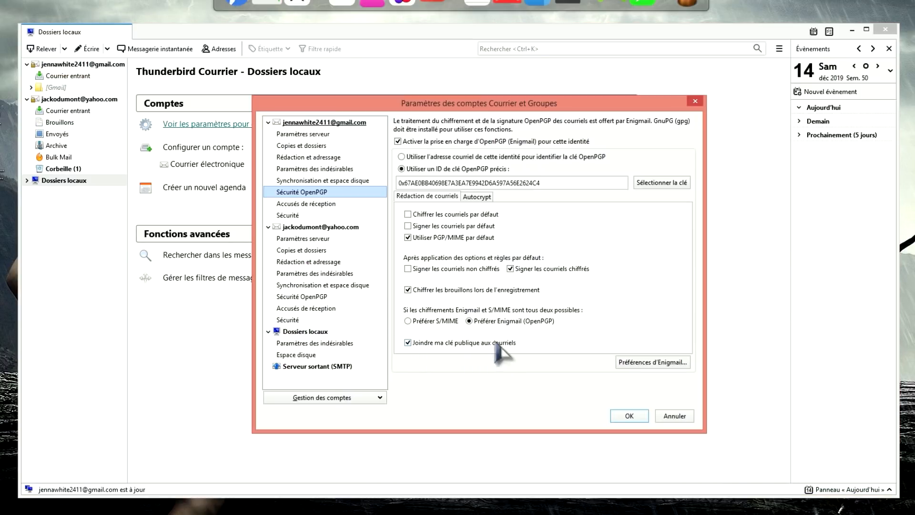
left_click(675, 416)
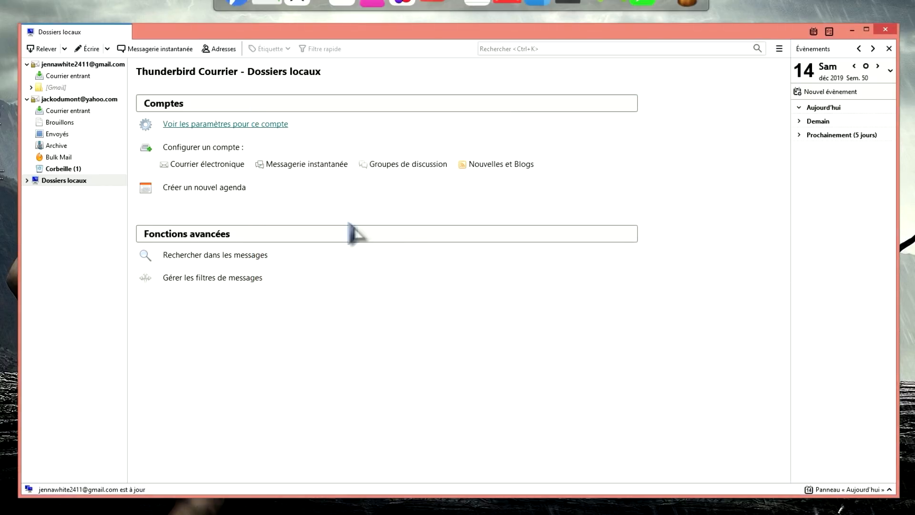
- From the Gmail account, open a new message, look at its Enigmail options, then discard it
left_click(79, 64)
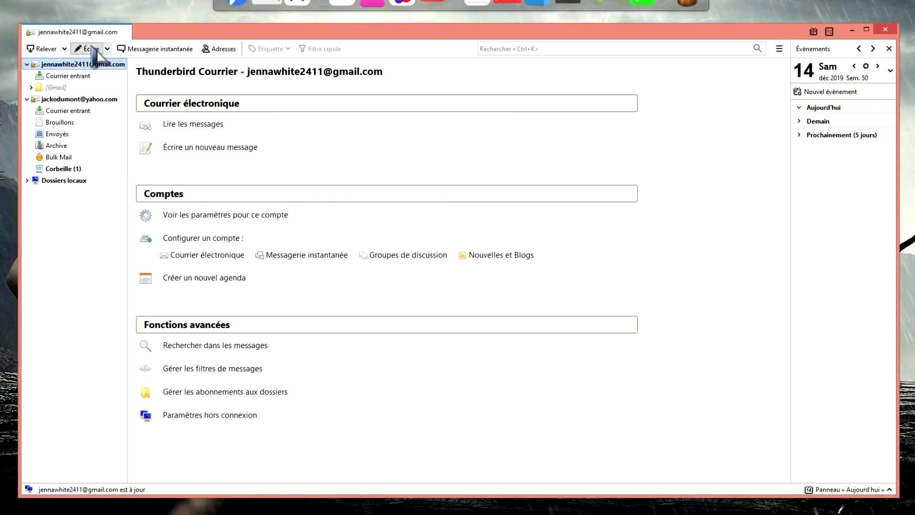
left_click(87, 48)
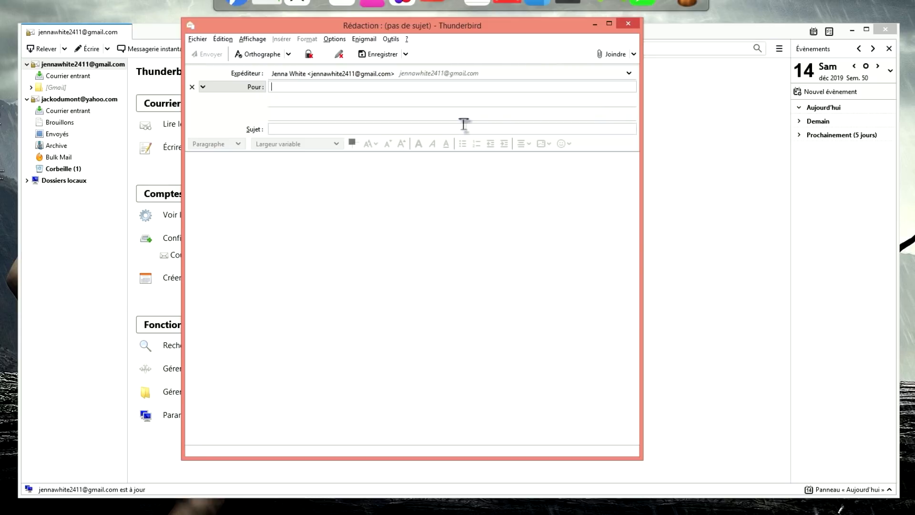
left_click(365, 39)
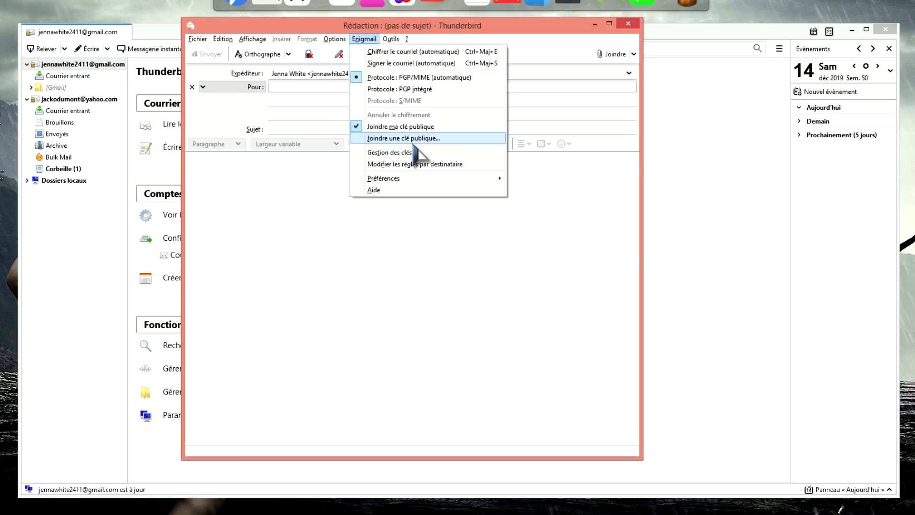
left_click(427, 330)
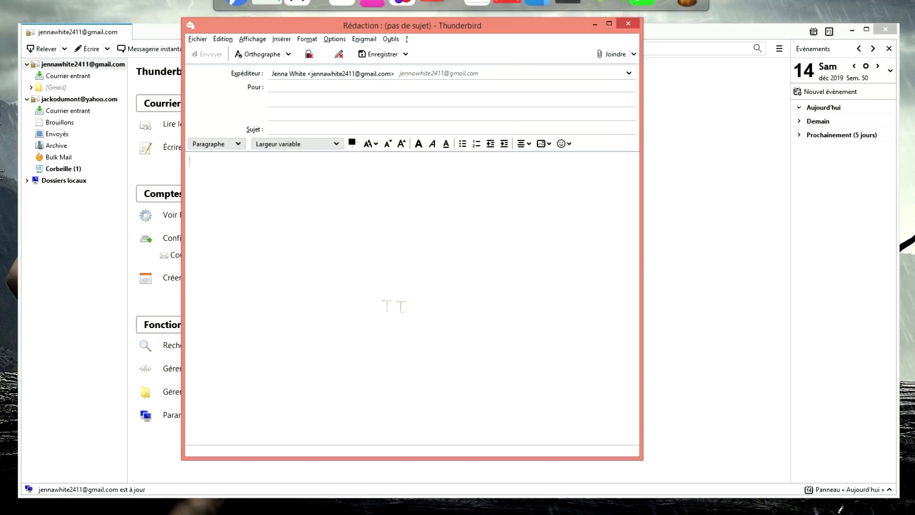
left_click(630, 23)
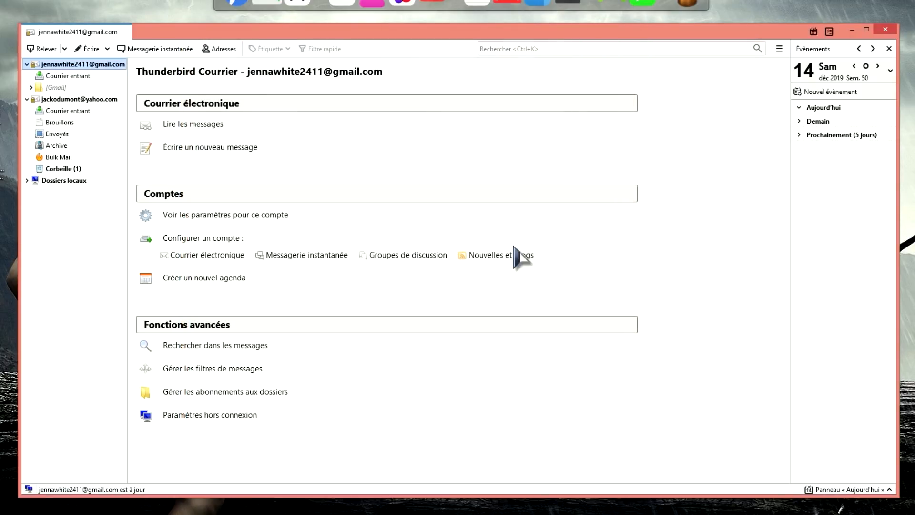
- Select the Yahoo account and open Enigmail's Gestion des clés from the main menu
left_click(780, 48)
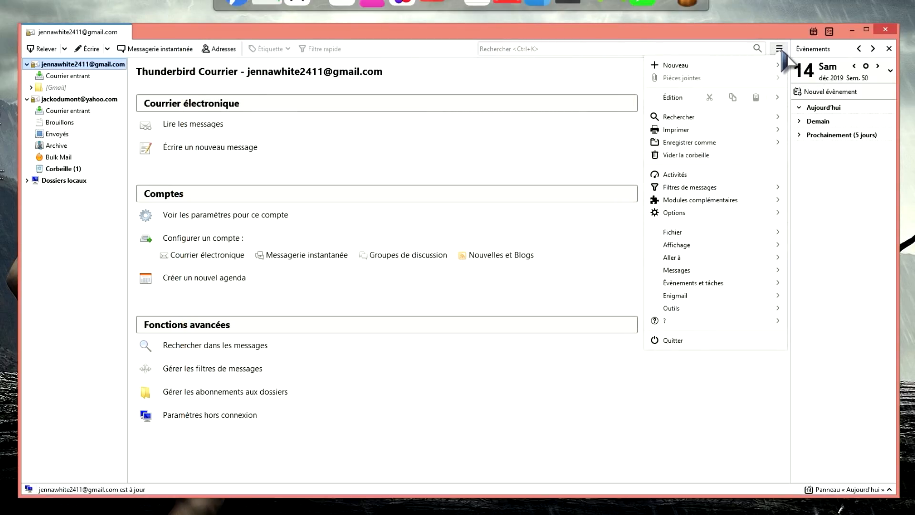
left_click(77, 99)
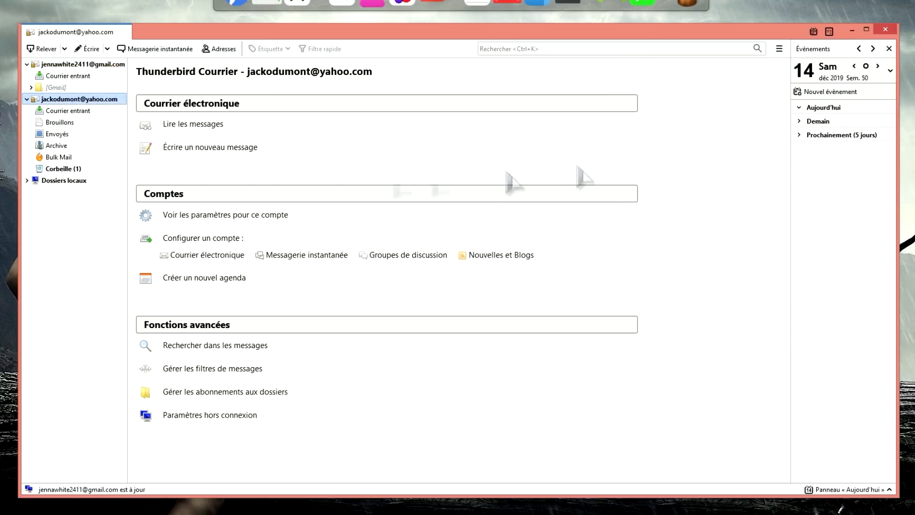
left_click(781, 49)
left_click(691, 303)
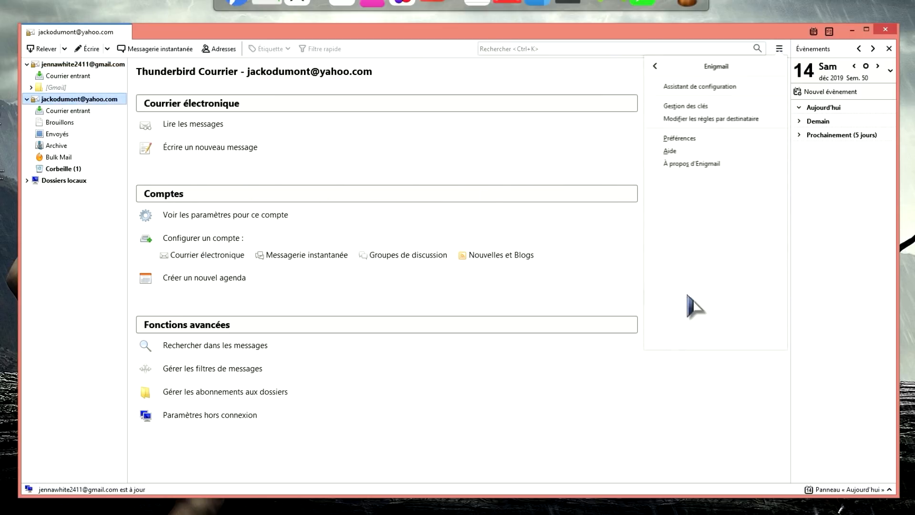
left_click(686, 106)
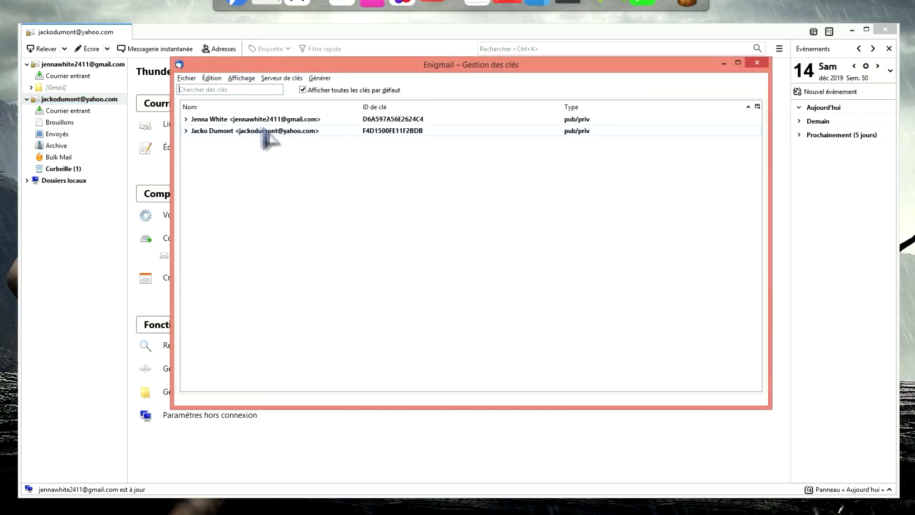
- Email the Gmail key's public key, attaching 0xD6A597A56E2624C4.asc to a new message
left_click(233, 121)
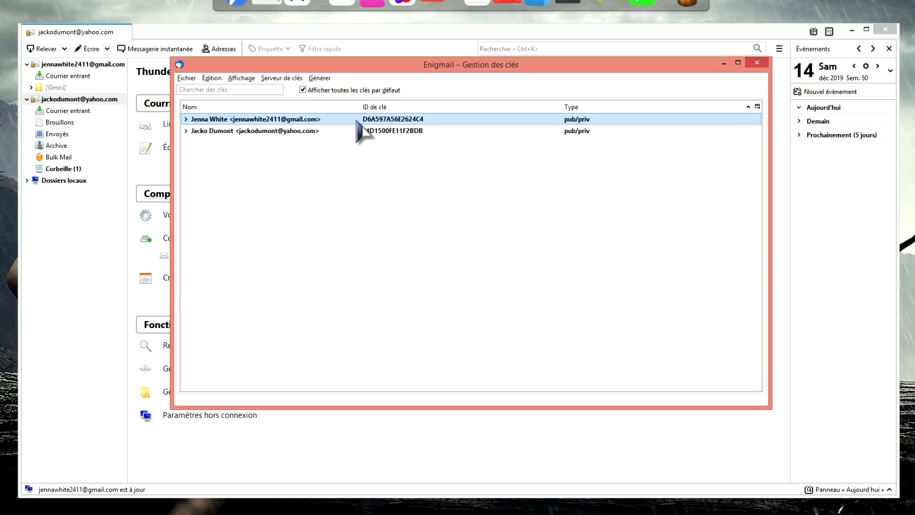
right_click(318, 122)
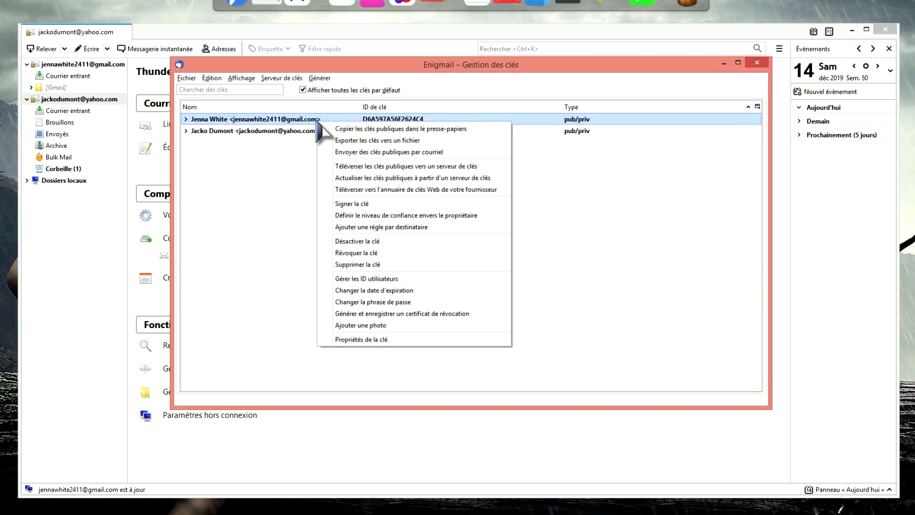
left_click(413, 156)
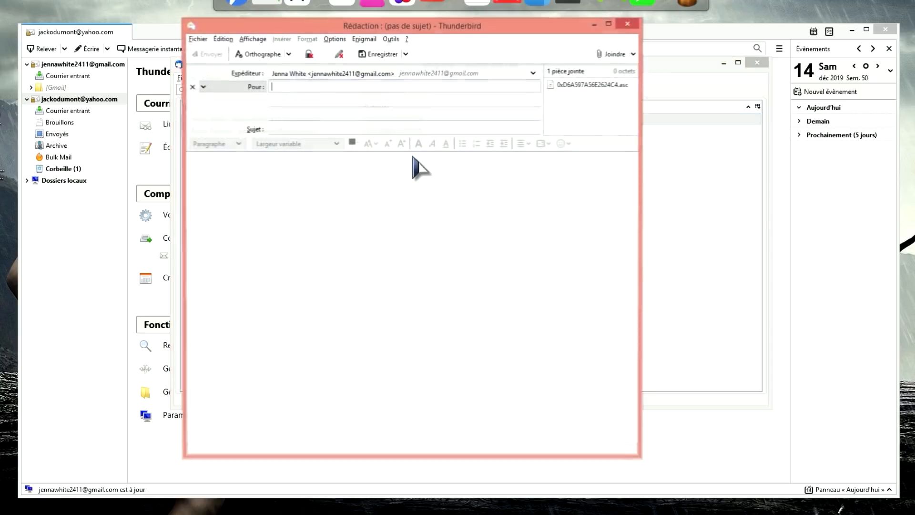
- Send from the Yahoo identity to the Gmail address, subject test2, body 'message à nouveau chiffré'
left_click(534, 73)
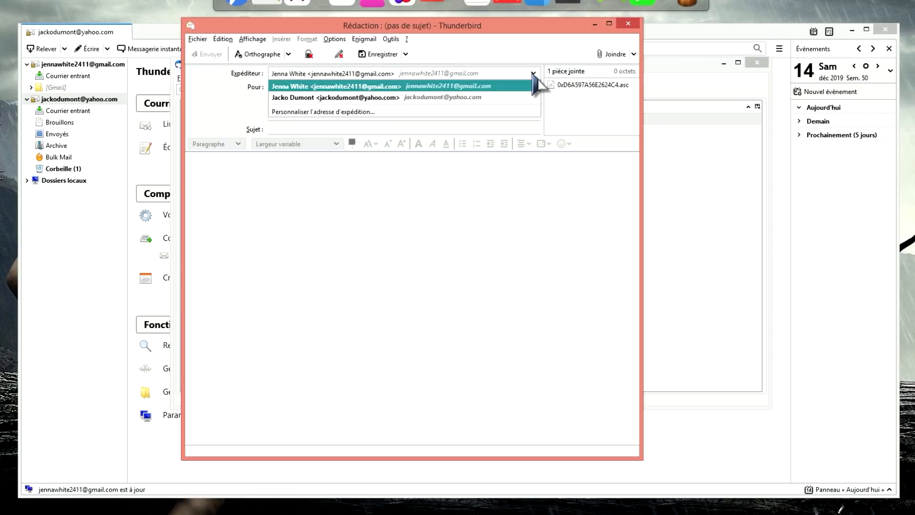
left_click(352, 98)
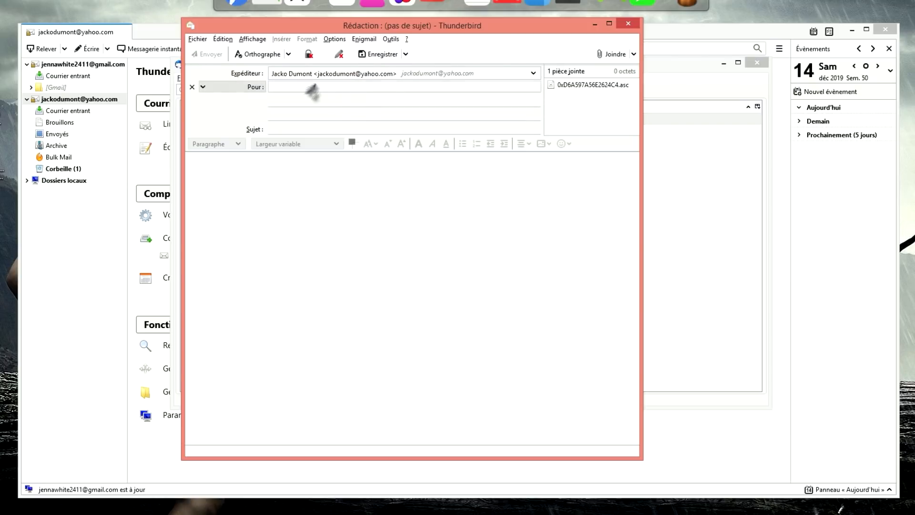
type("jenn")
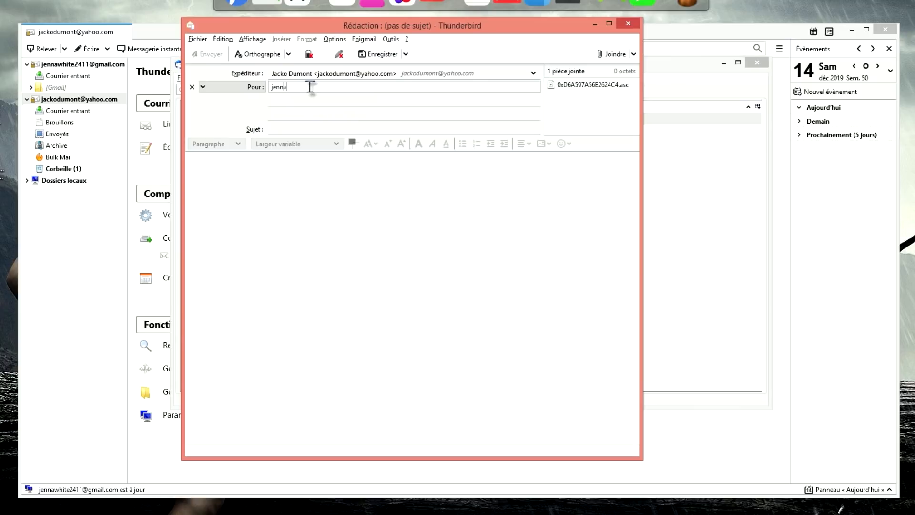
key("Right")
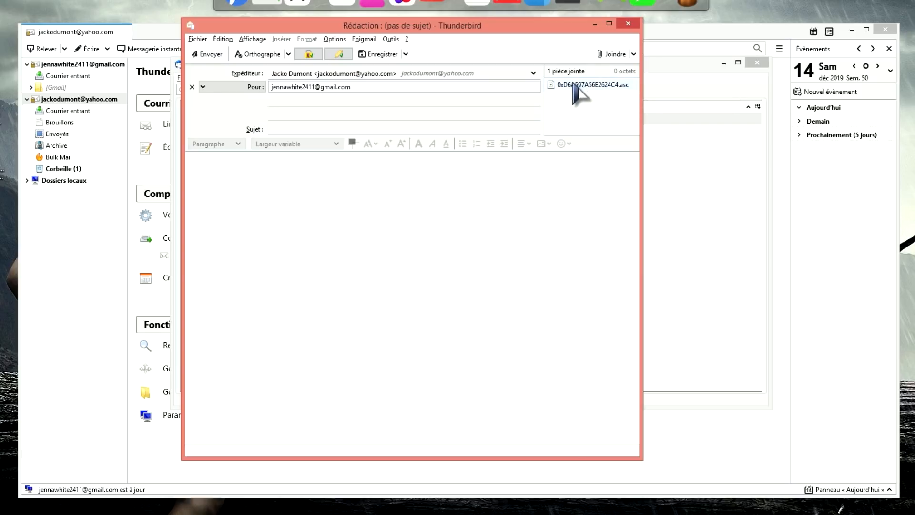
left_click(404, 129)
type("test2")
left_click(290, 212)
type("message à nouveau chiffré")
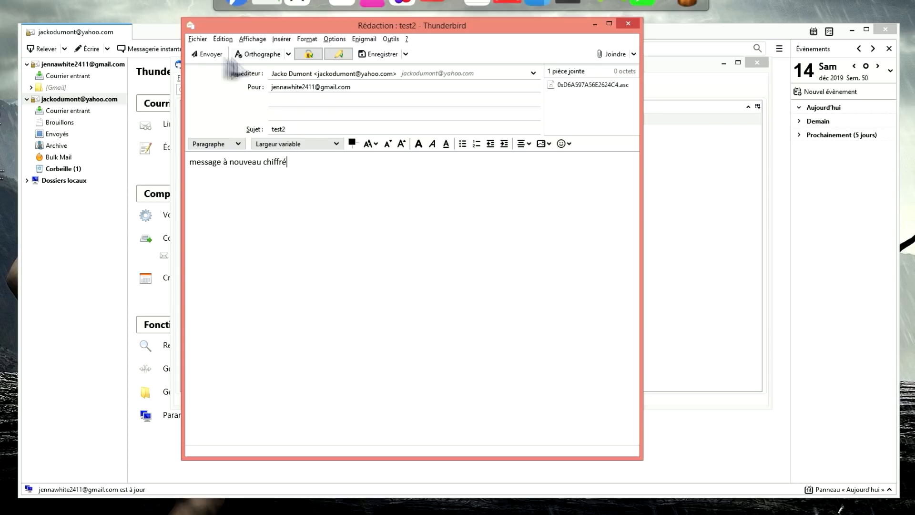
left_click(210, 54)
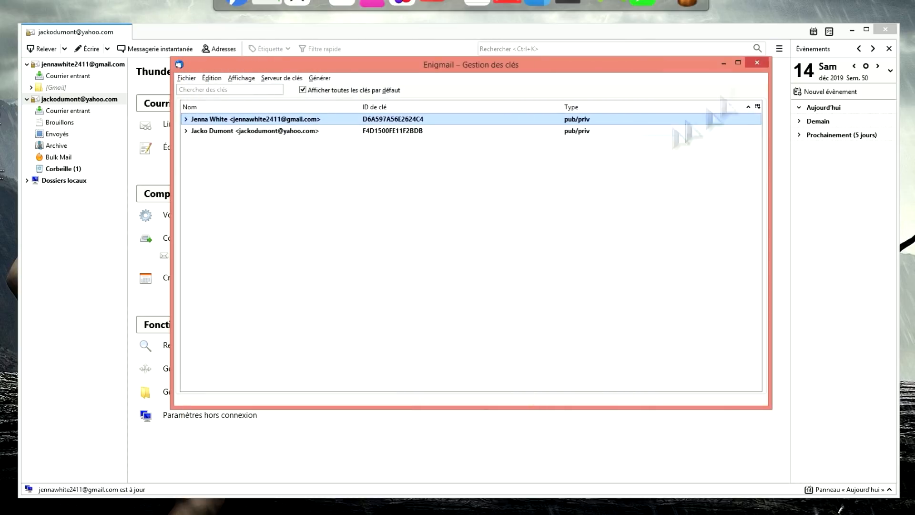
- Close the key manager and open the received test2 message in the Gmail inbox
left_click(757, 62)
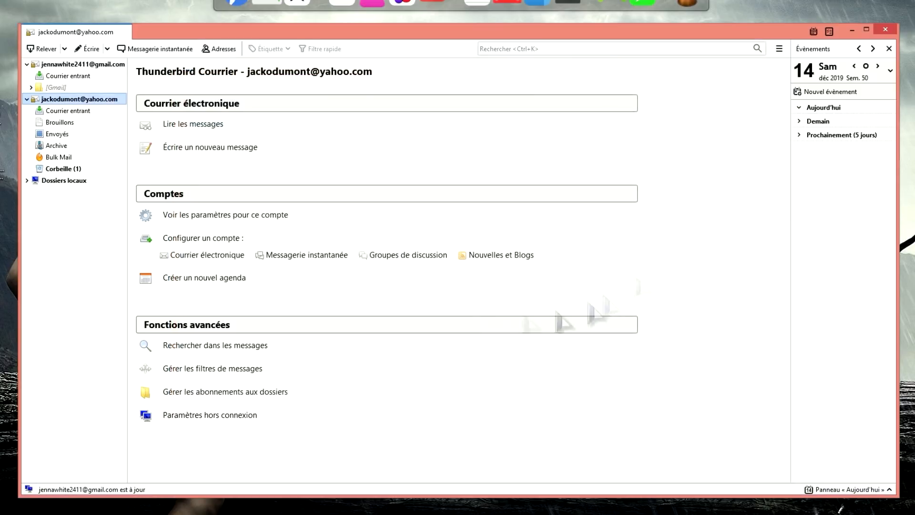
left_click(74, 65)
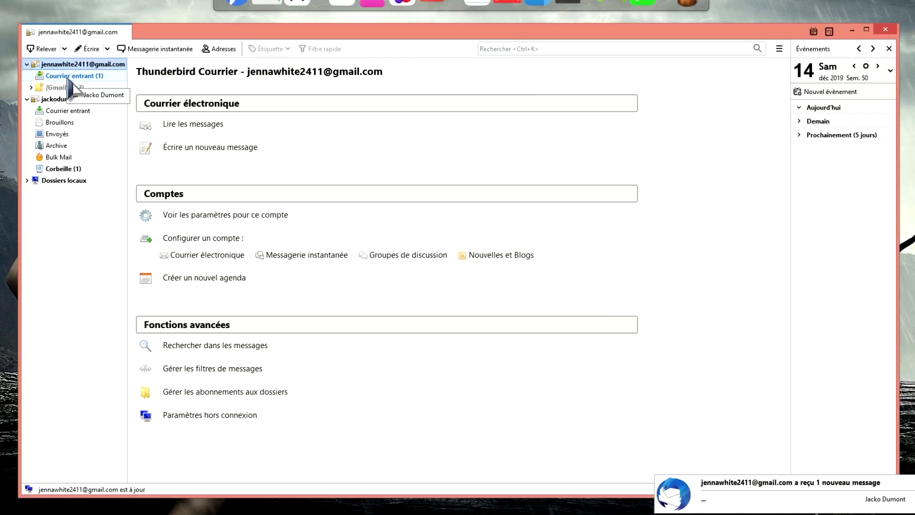
left_click(69, 76)
left_click(415, 96)
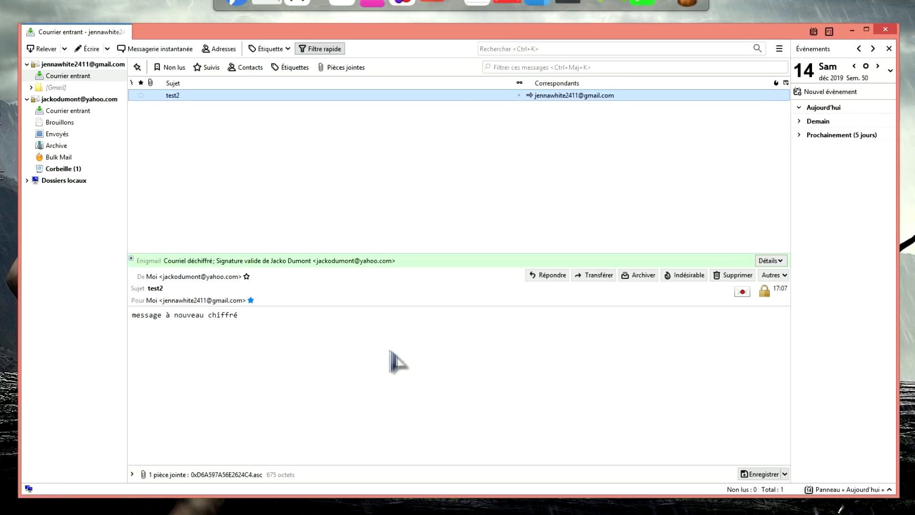
- Inspect save options for the 0xD6A597A56E2624C4.asc attachment, then dismiss them without saving
left_click(222, 475)
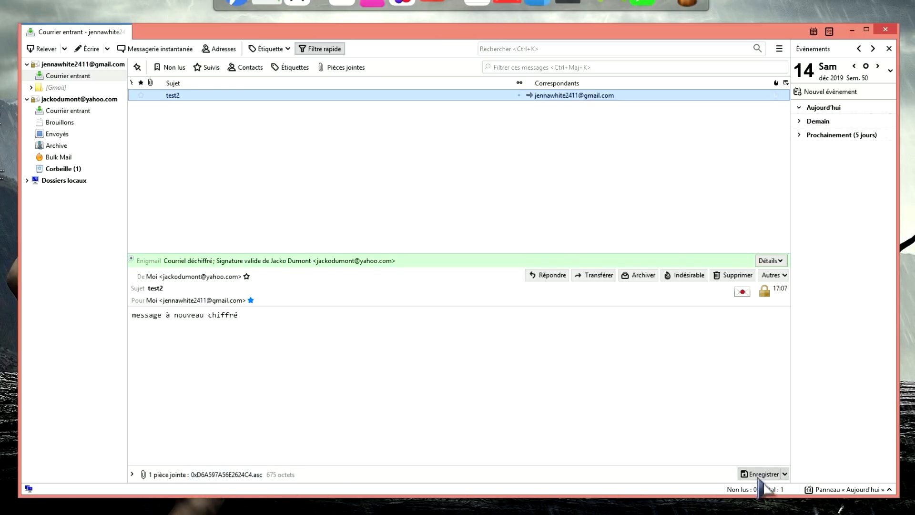
left_click(785, 475)
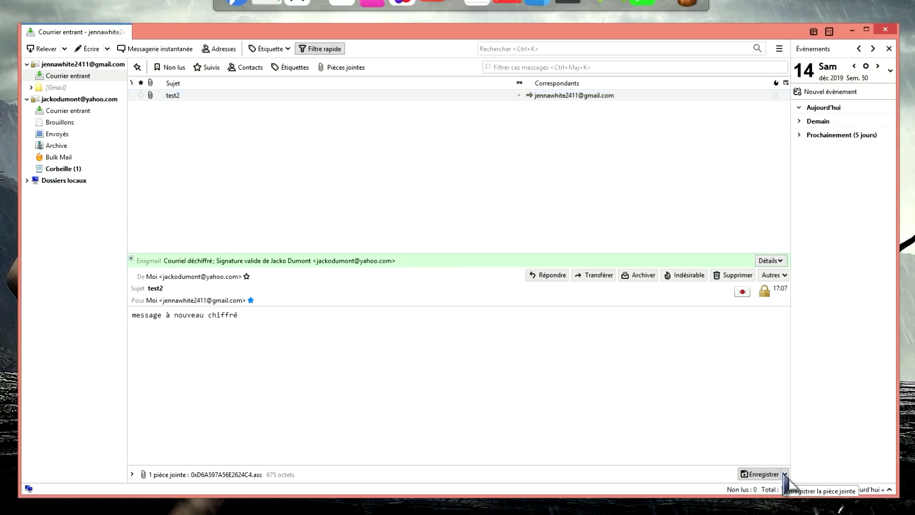
left_click(786, 475)
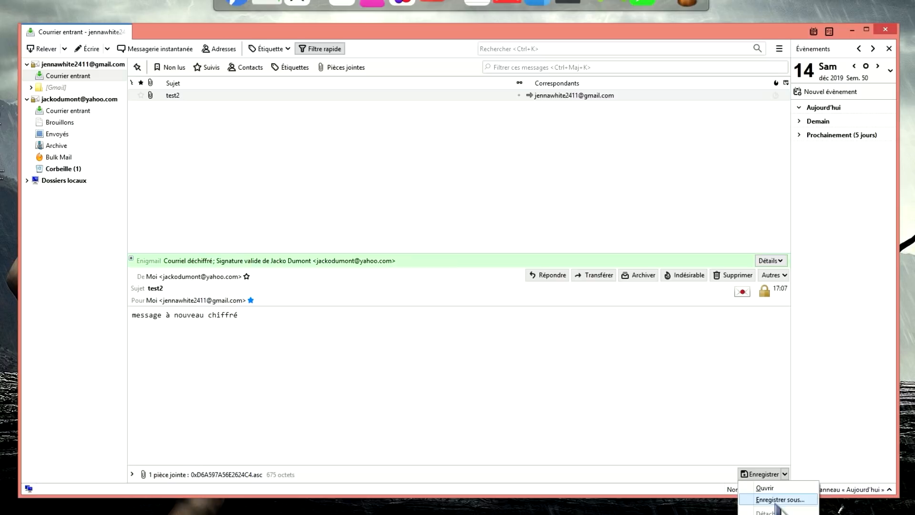
left_click(519, 423)
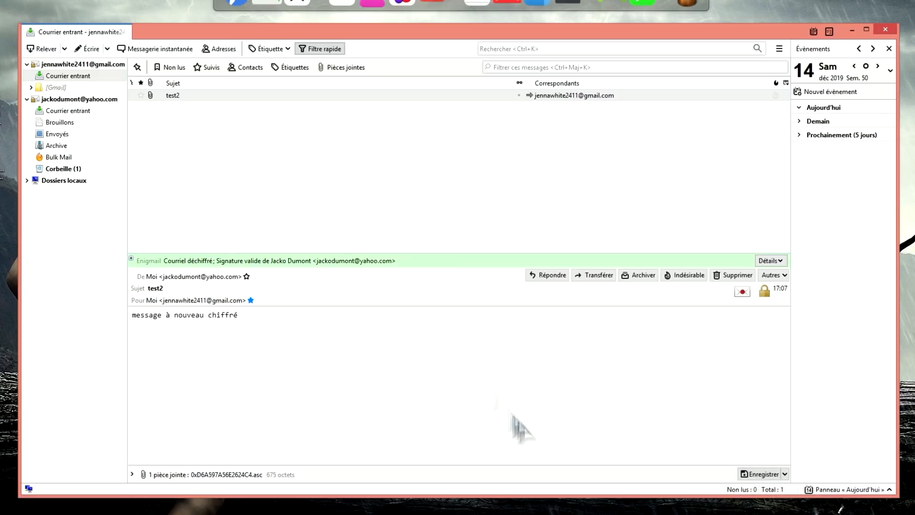
- Compose from Yahoo with the Gmail public key 0xD6A597A56E2624C4.asc attached, encryption and signing enabled
left_click(76, 100)
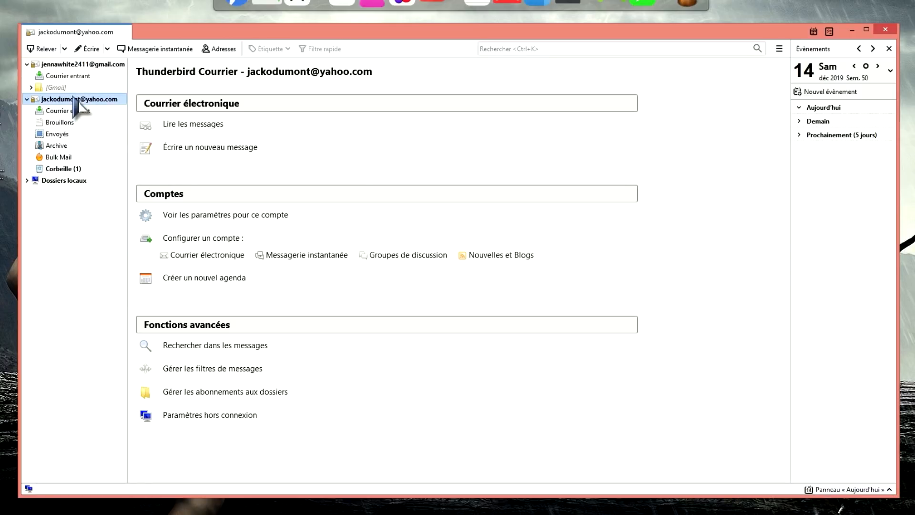
left_click(87, 49)
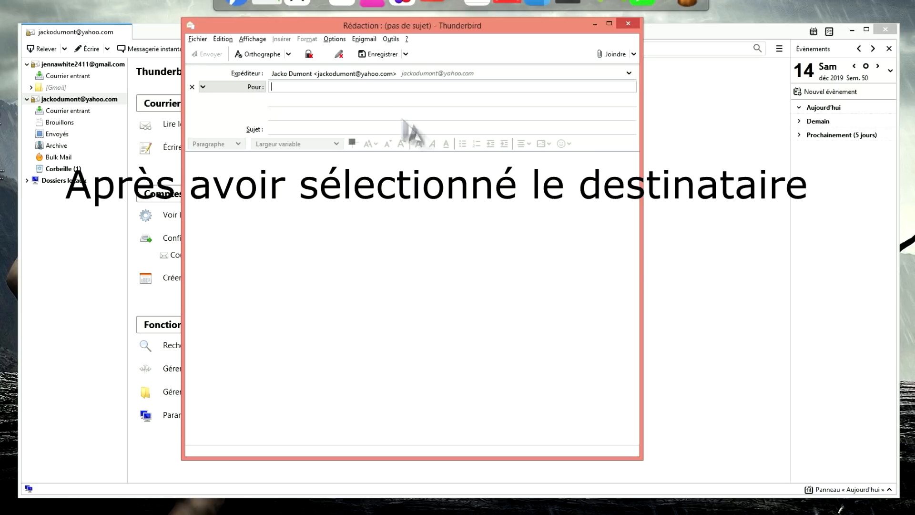
left_click(363, 39)
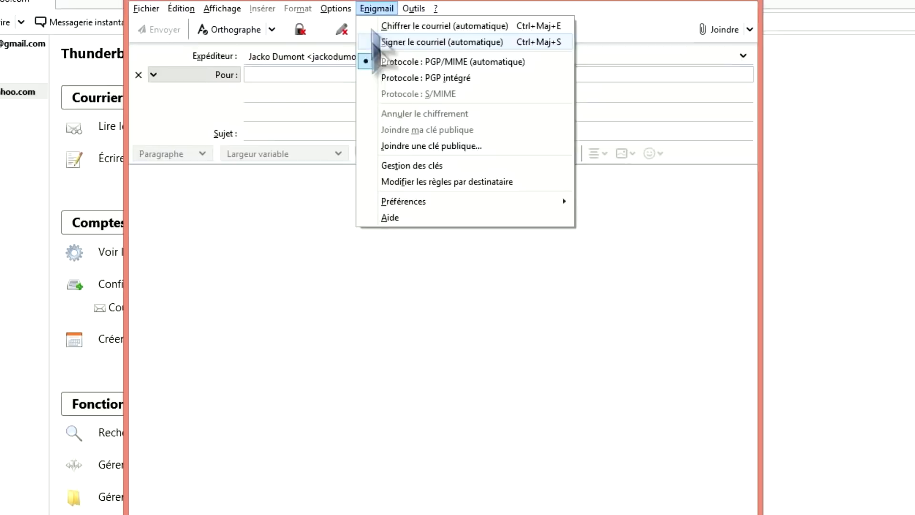
left_click(460, 152)
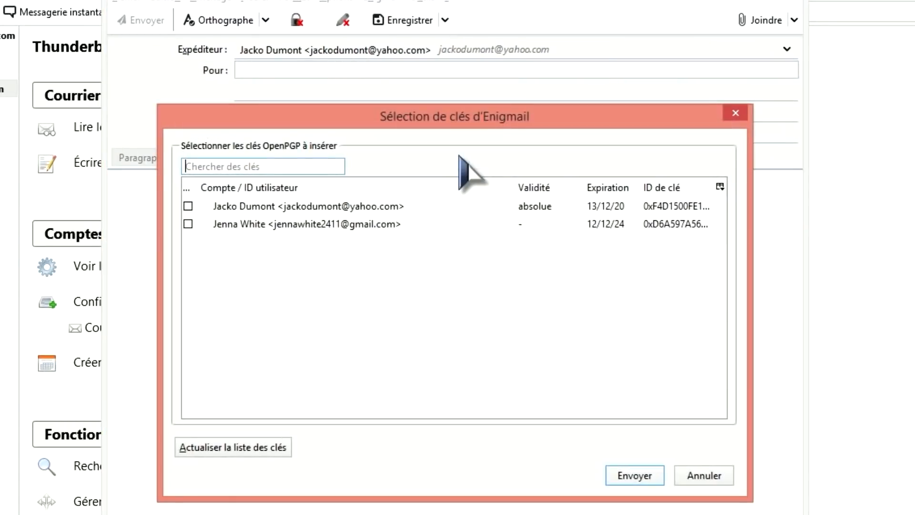
left_click(188, 224)
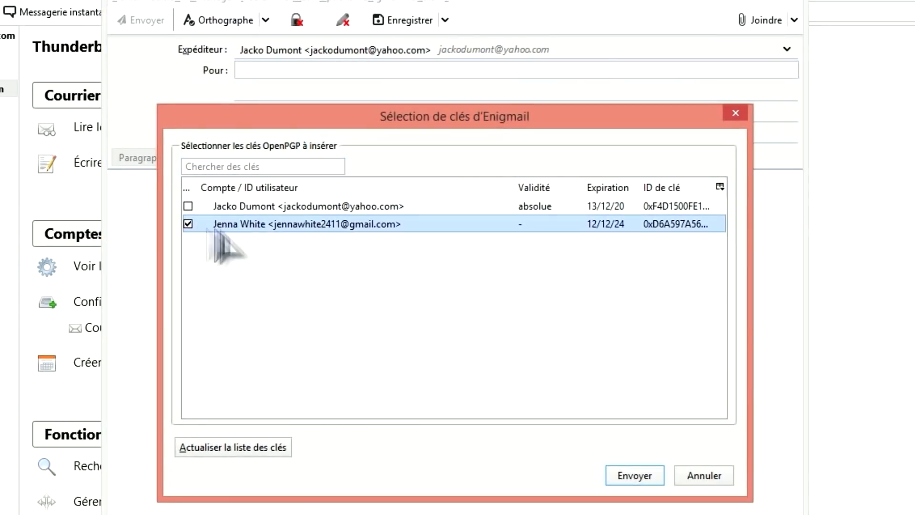
left_click(636, 476)
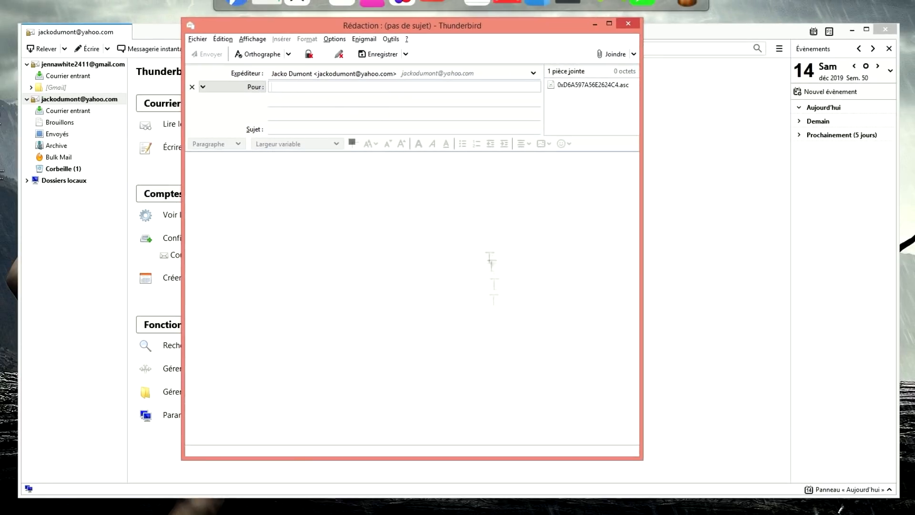
left_click(308, 54)
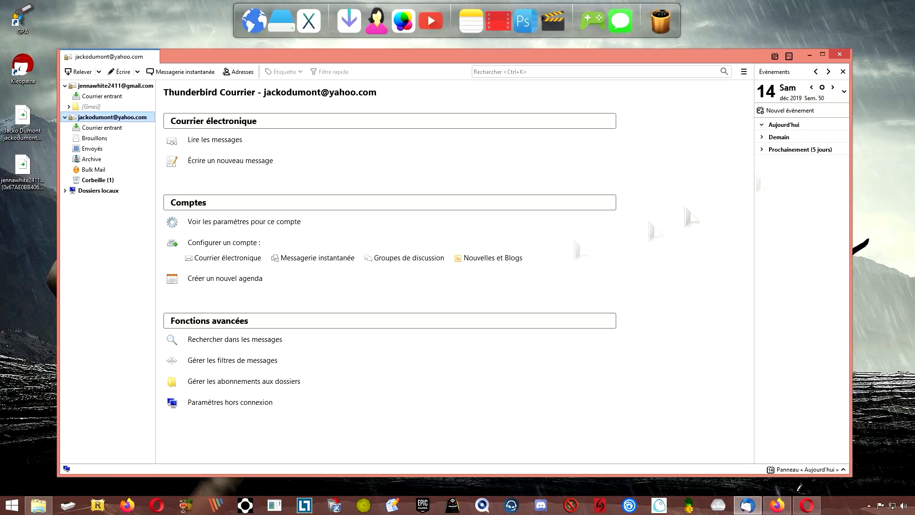
- Quit Thunderbird completely
left_click(839, 55)
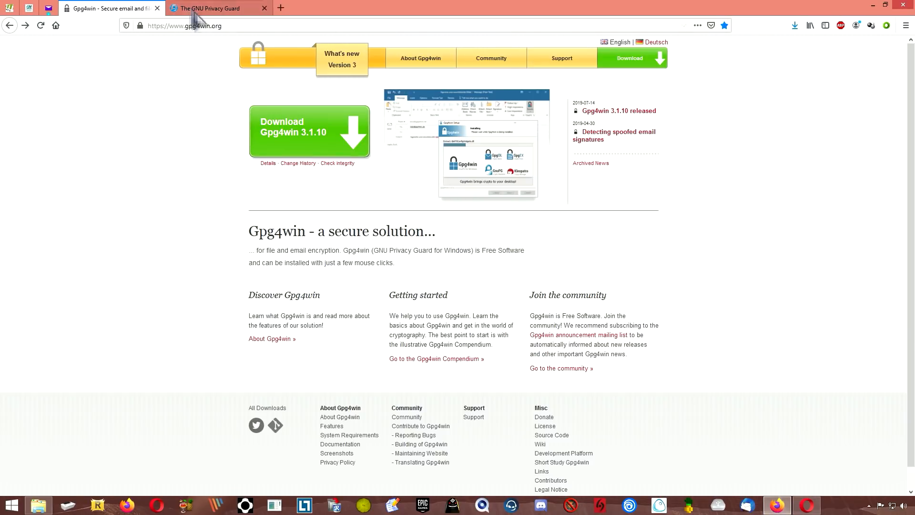
- Switch Firefox to The GNU Privacy Guard website tab
left_click(191, 10)
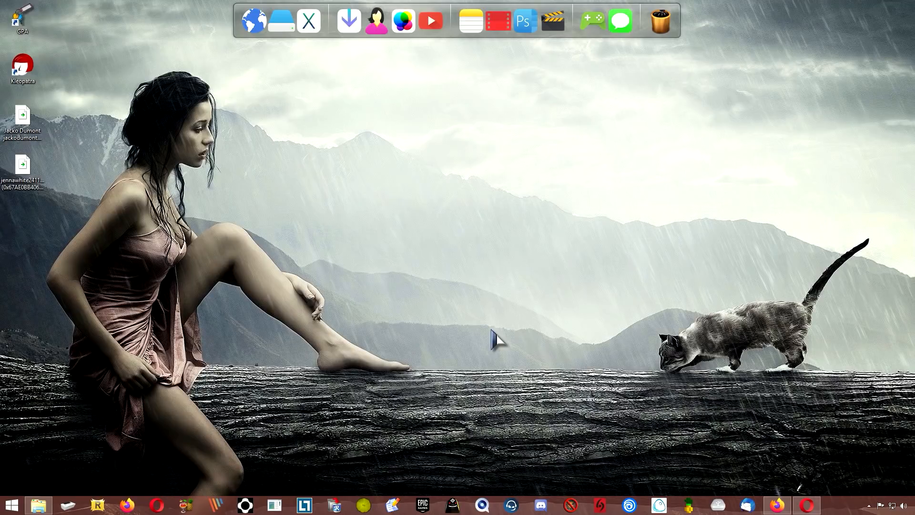
- Bring Opera forward, confirm the Yahoo Mail inbox is empty, and minimise the browser
left_click(806, 505)
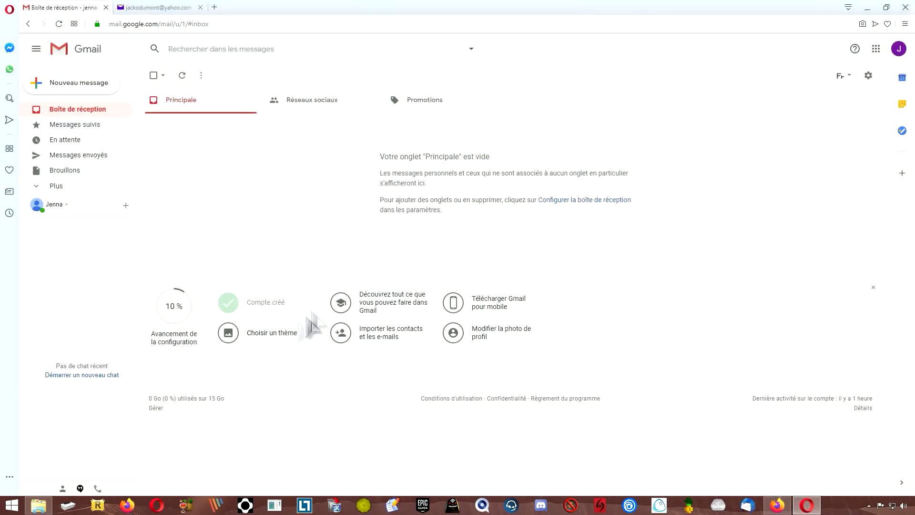
left_click(156, 7)
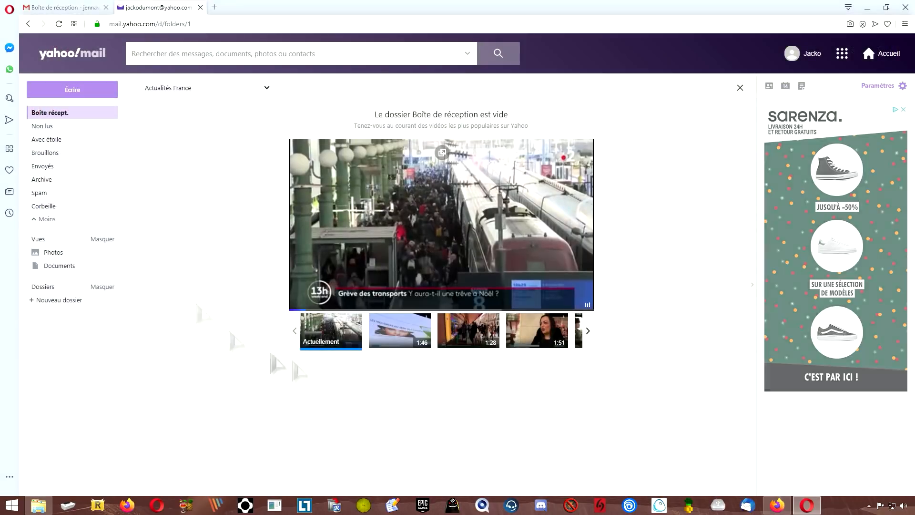
left_click(867, 8)
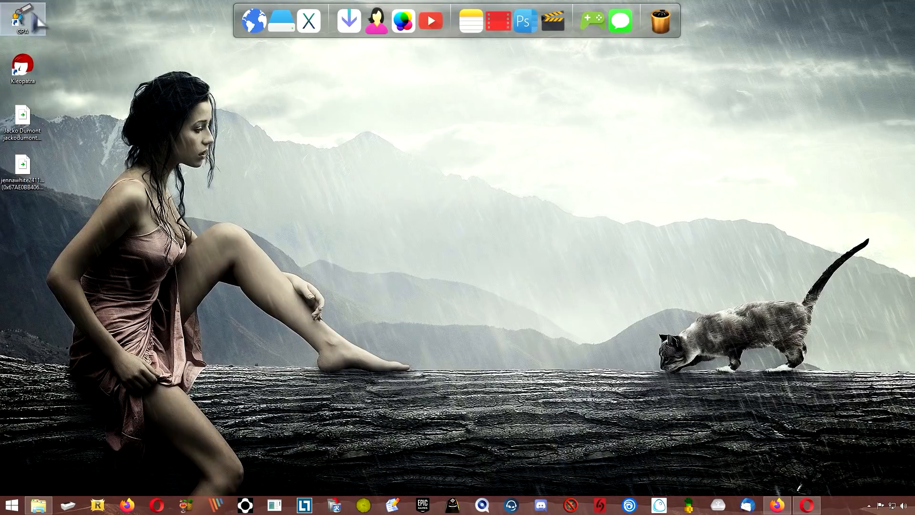
- Launch GPA from the desktop and dismiss the missing default key warning
double_click(27, 22)
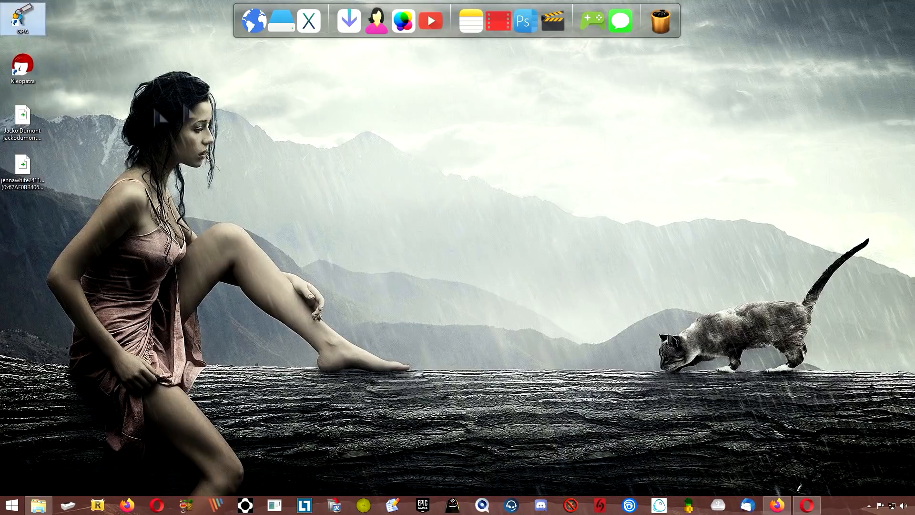
mouse_move(914, 1)
left_click(884, 80)
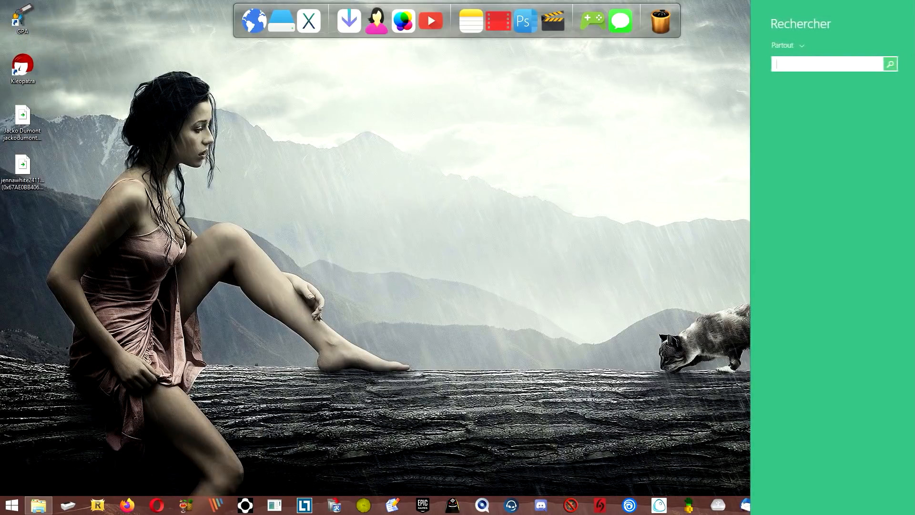
type("gpa")
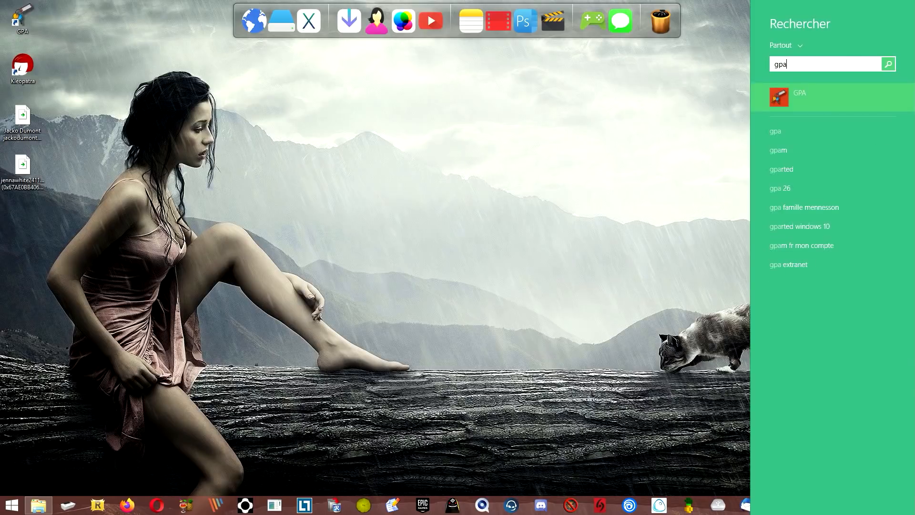
left_click(665, 228)
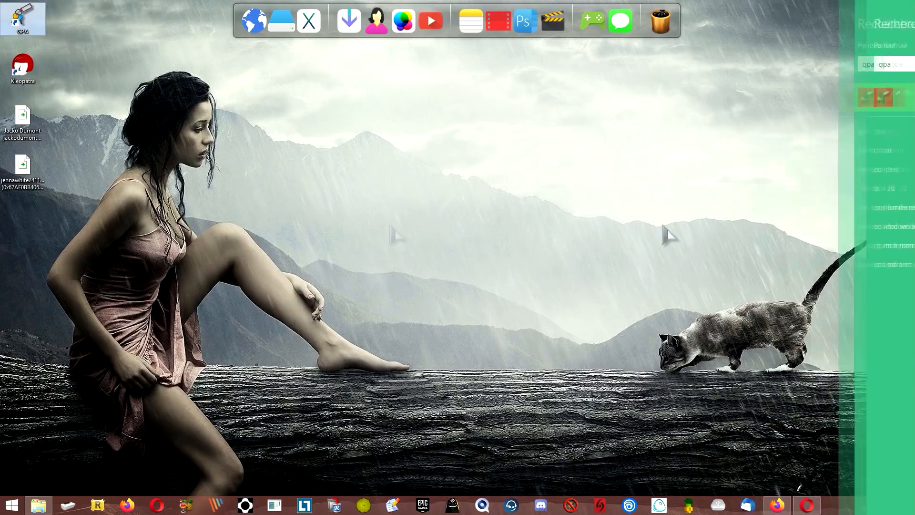
double_click(21, 19)
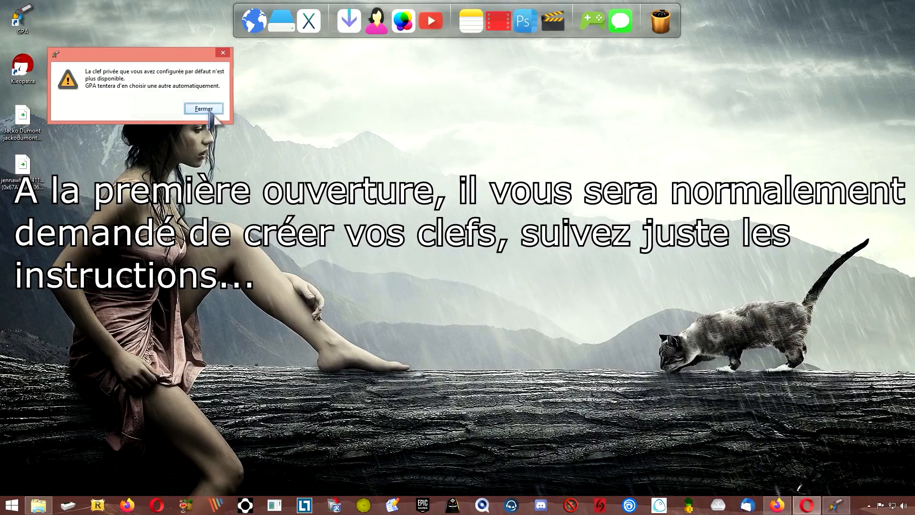
left_click(204, 108)
- Delete the three key-related desktop icons and open GPA's Trousseau de clefs key manager
left_click_drag(216, 83, 368, 135)
left_click(155, 315)
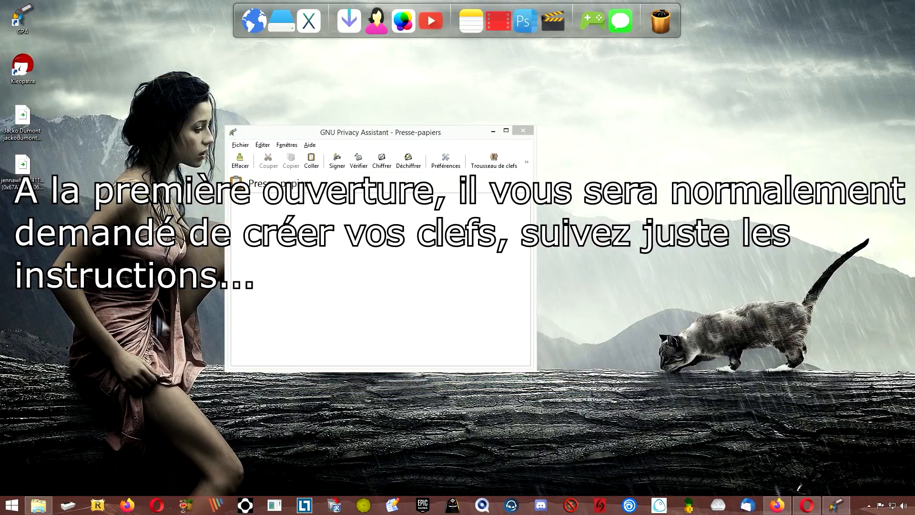
left_click_drag(98, 284, 25, 64)
key("Delete")
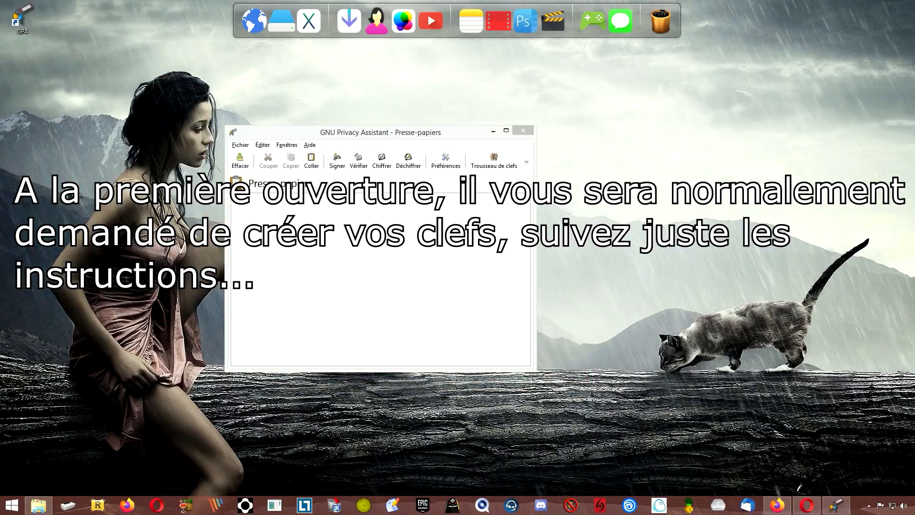
left_click(494, 162)
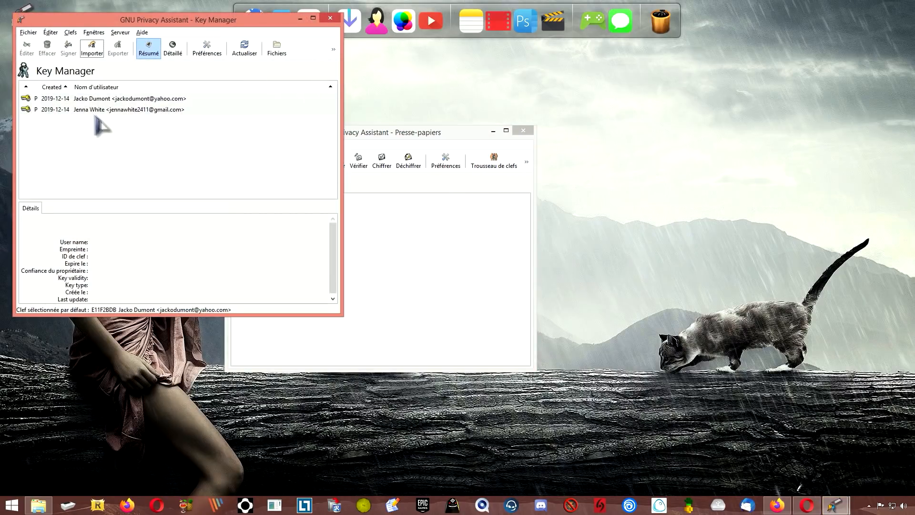
- Delete the Gmail key pair, confirming removal of both the secret key and its subkey
right_click(90, 110)
left_click(86, 117)
right_click(87, 107)
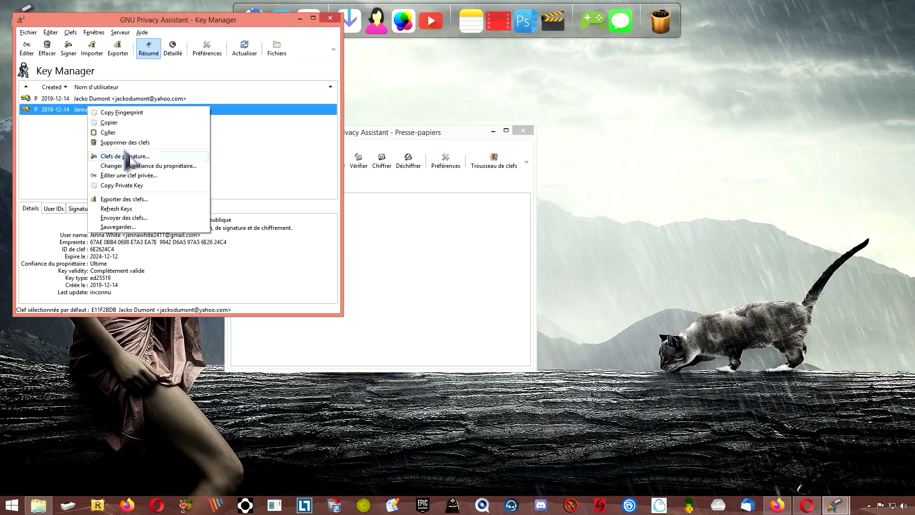
left_click(124, 143)
left_click(208, 223)
left_click(204, 223)
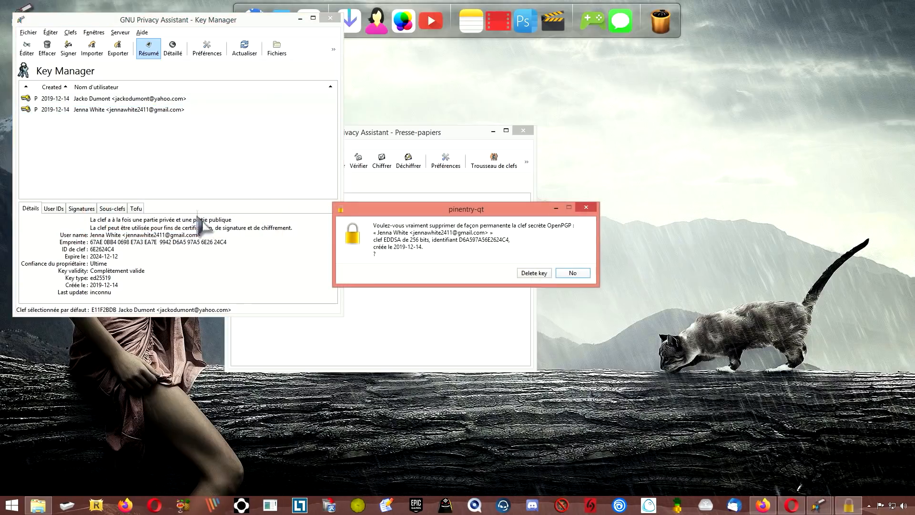
left_click(534, 273)
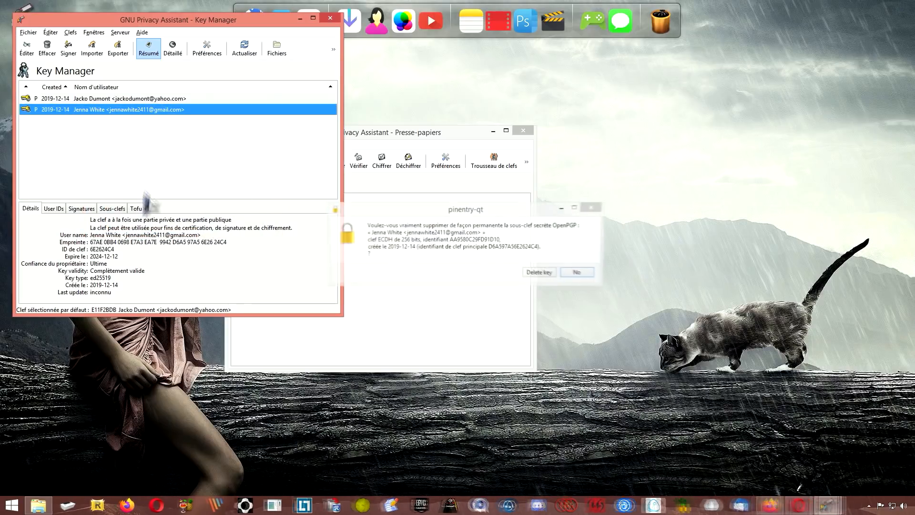
left_click(534, 273)
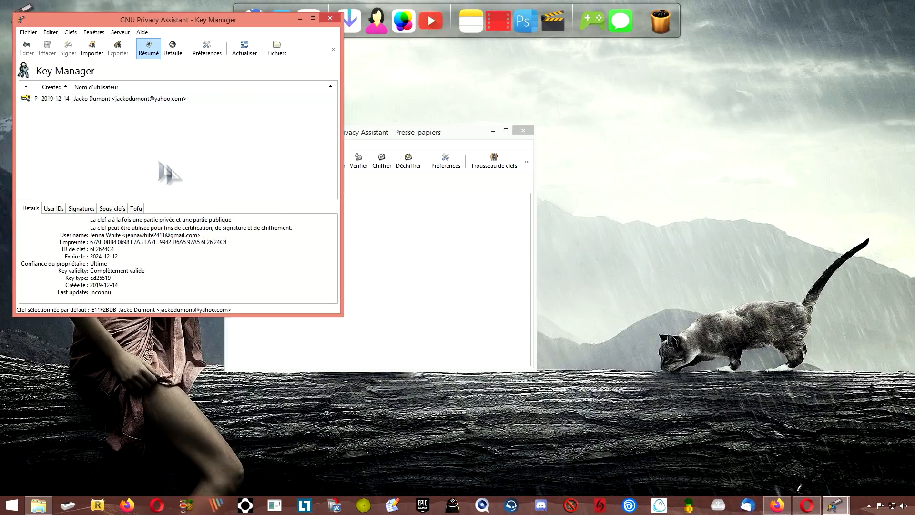
- Reopen the key manager and check that only the Yahoo account's key remains
left_click(330, 18)
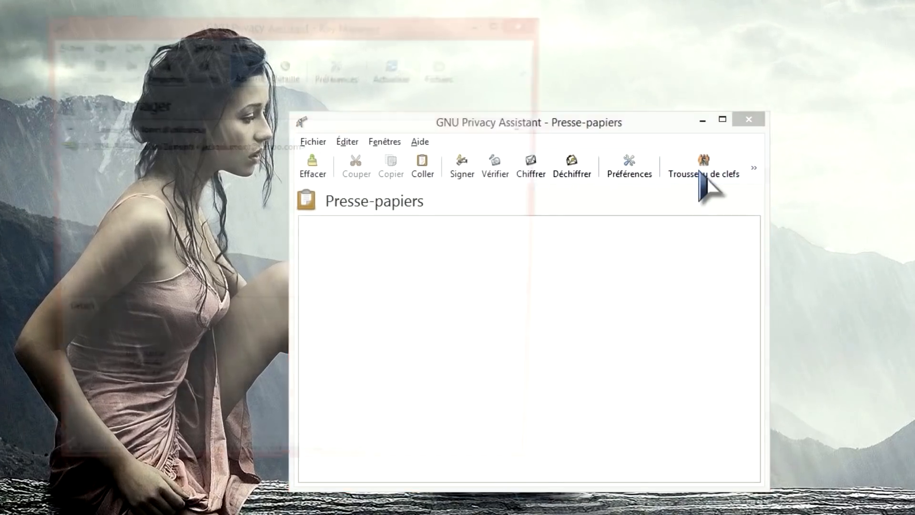
left_click(494, 161)
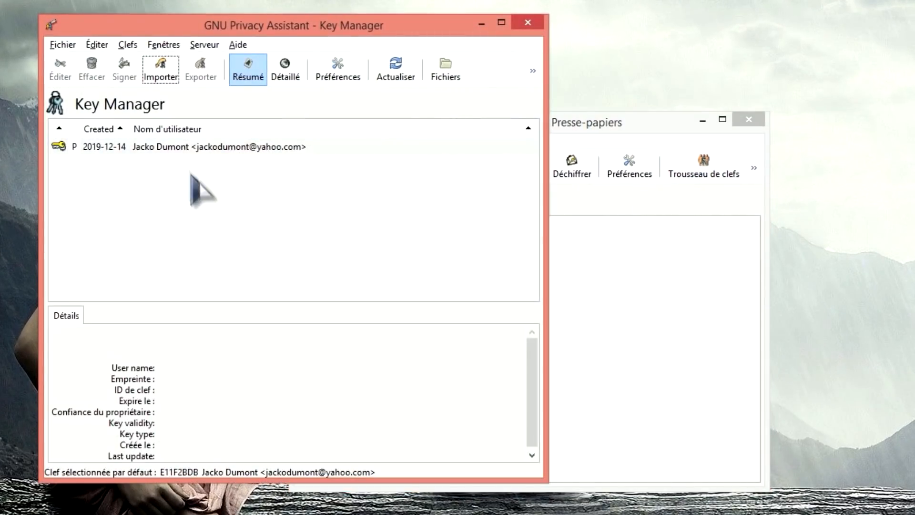
left_click(184, 148)
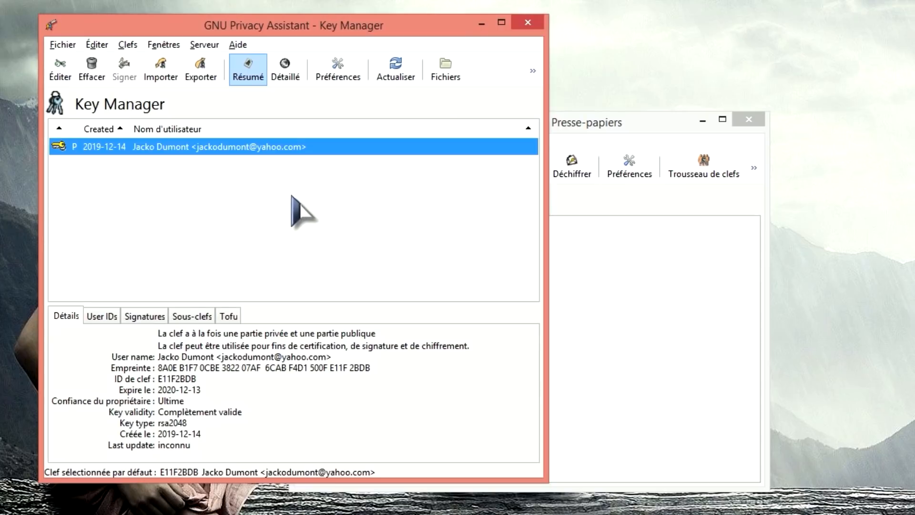
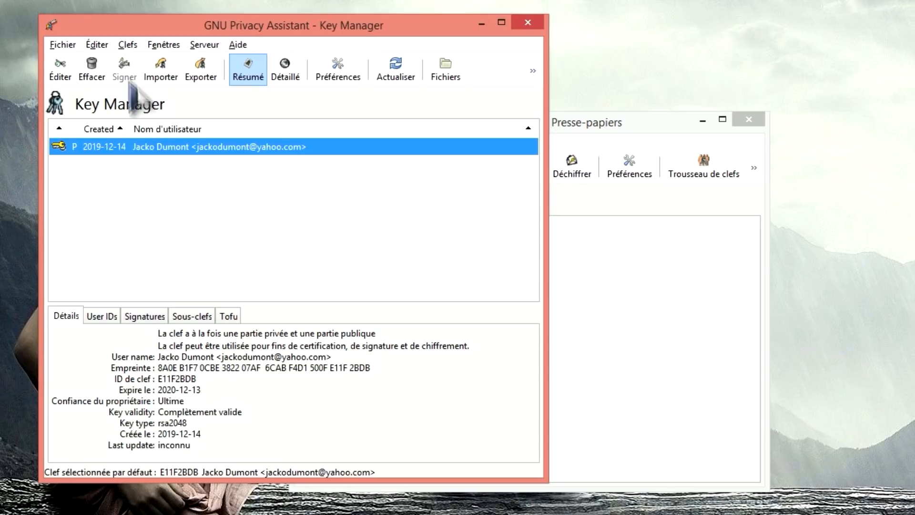
- Start a new key pair with the 2048-bit size, then cancel key generation
left_click(128, 45)
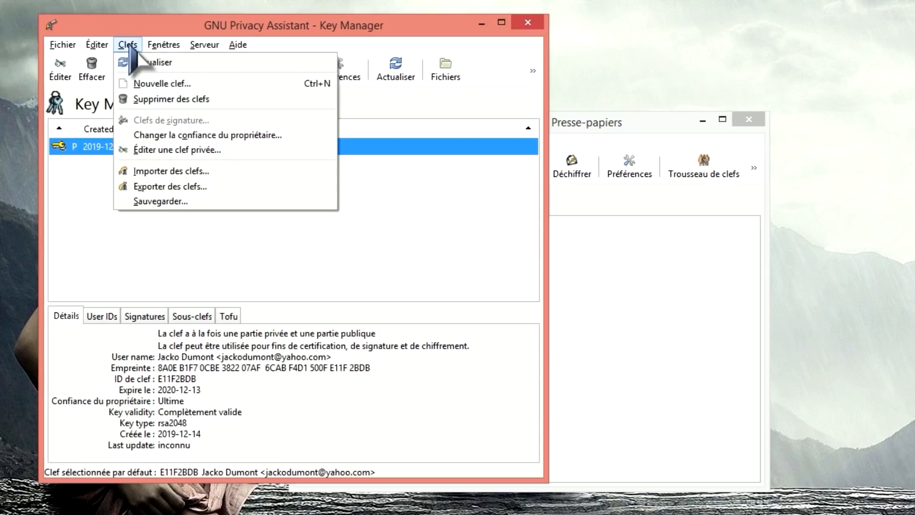
left_click(184, 84)
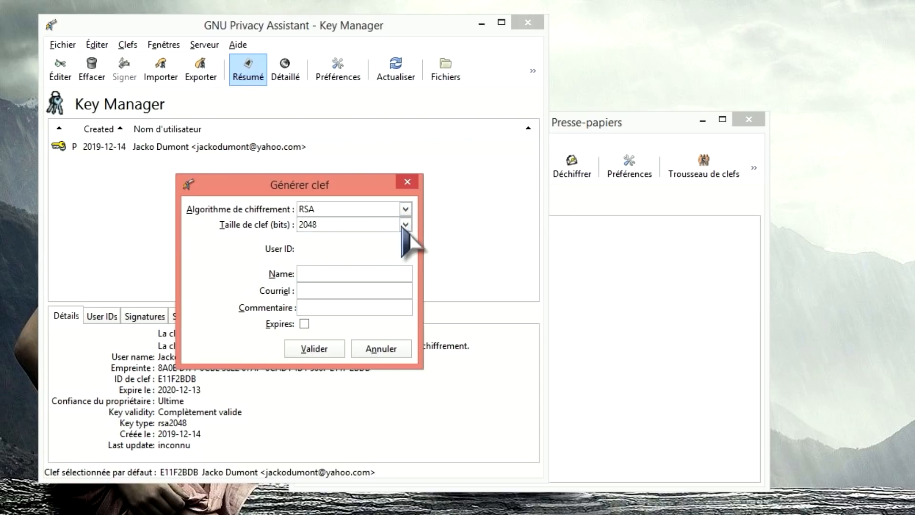
left_click(405, 225)
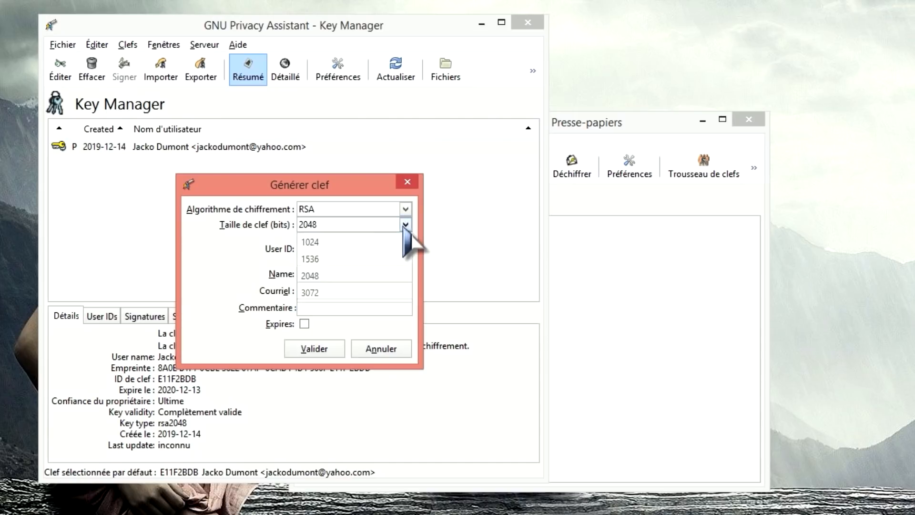
left_click(374, 226)
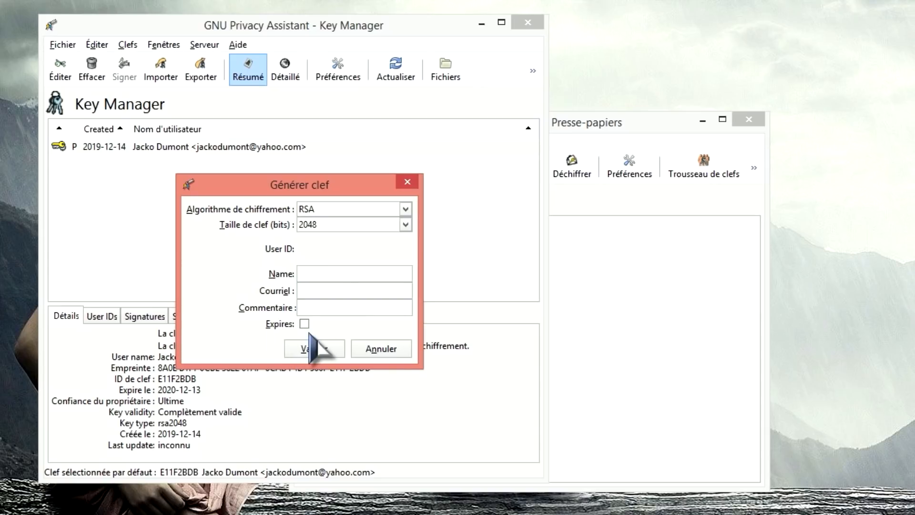
left_click(368, 351)
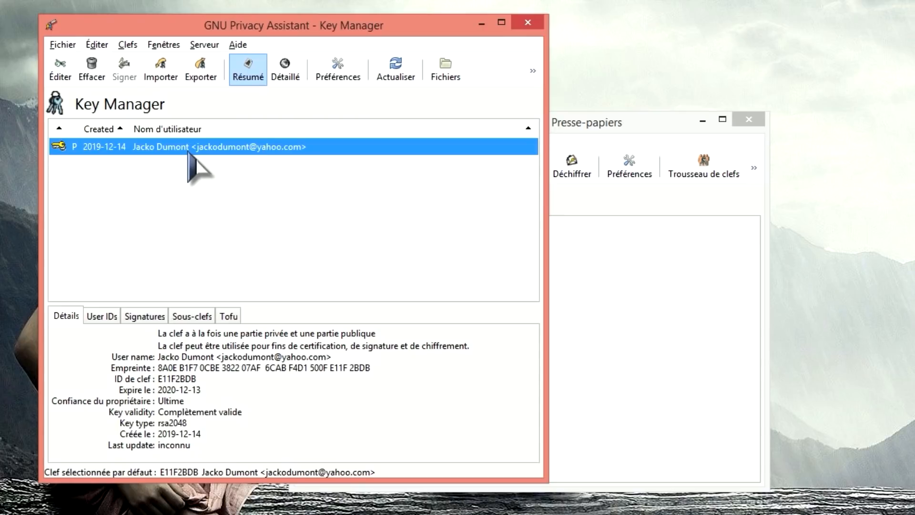
- Export the public key to the Desktop as jacko and close the confirmation
left_click(200, 71)
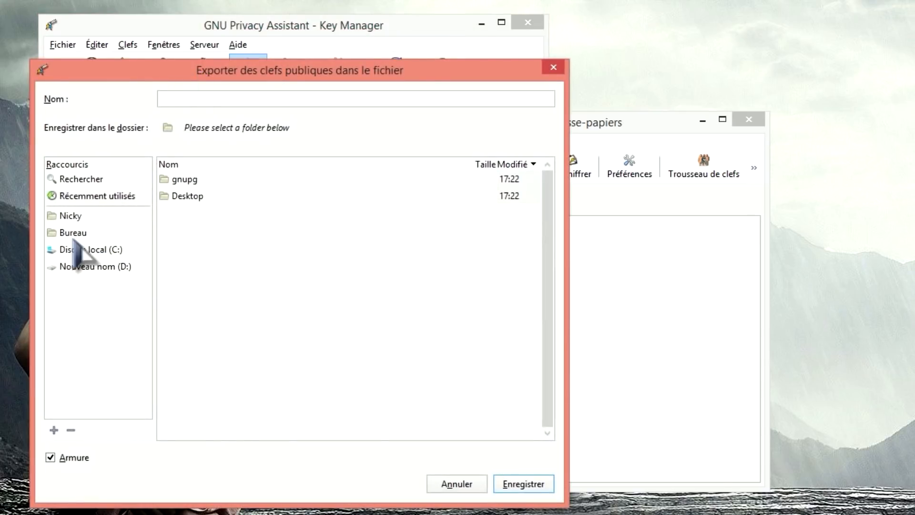
left_click(78, 235)
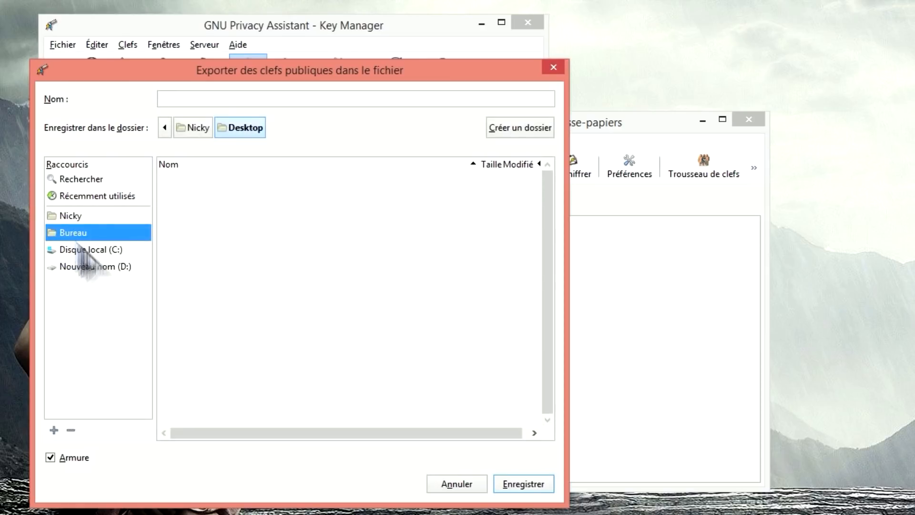
left_click(212, 99)
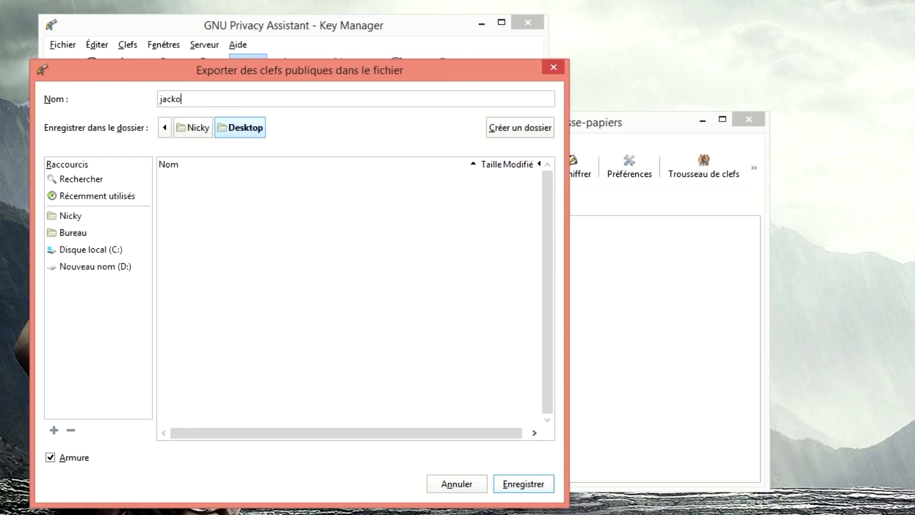
left_click(517, 475)
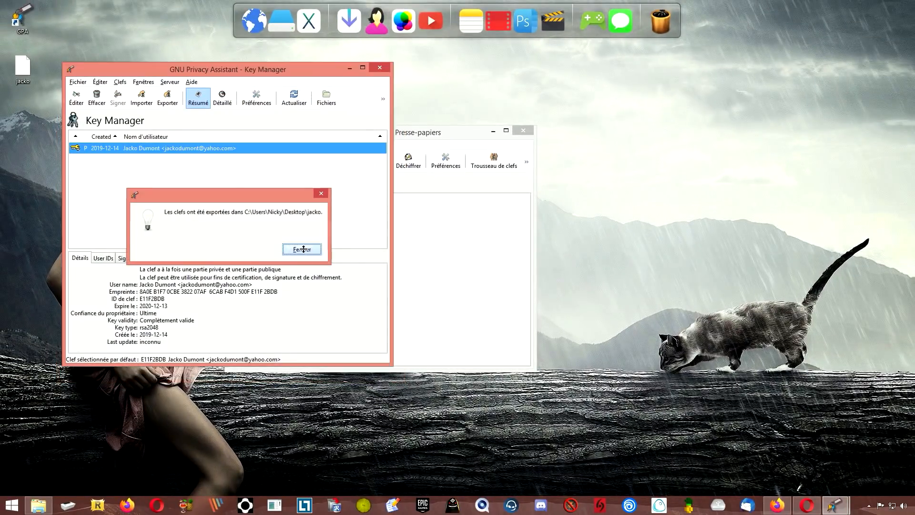
left_click(302, 249)
left_click(23, 69)
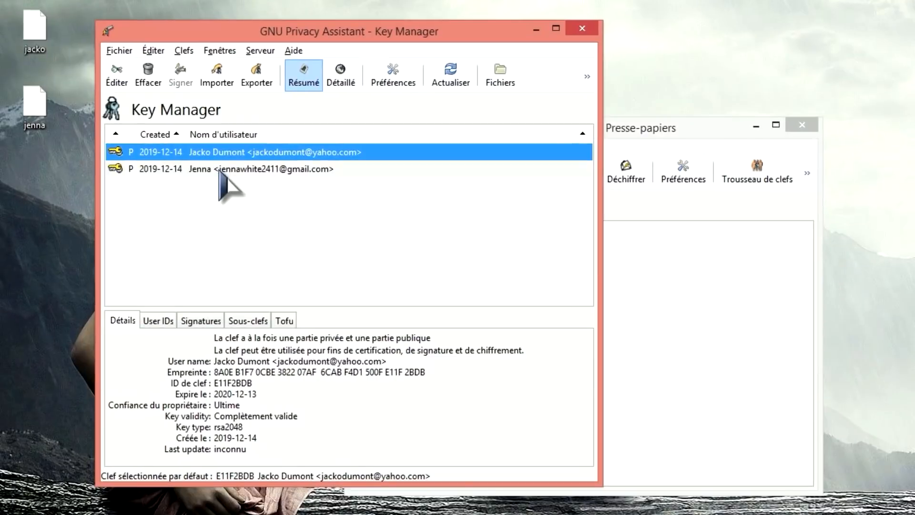
- Compare both keys' details and point out the jenna key file on the desktop
left_click(144, 159)
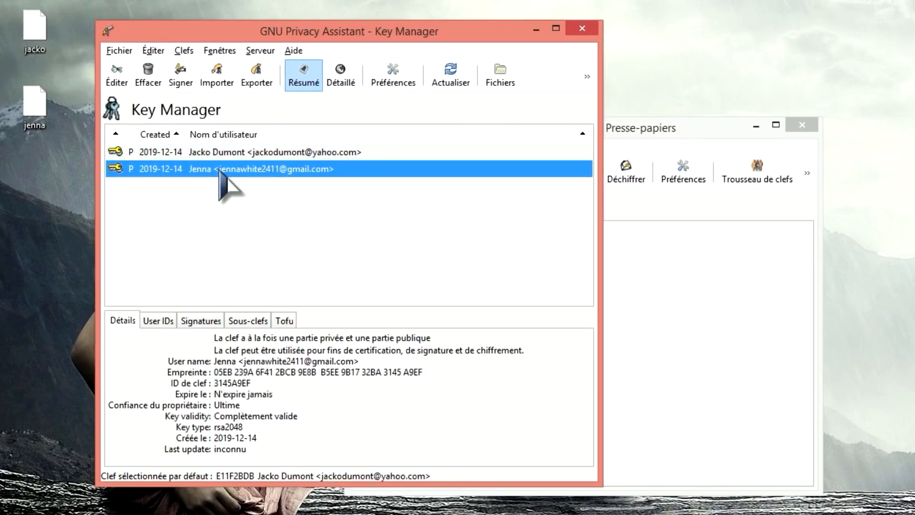
left_click(34, 109)
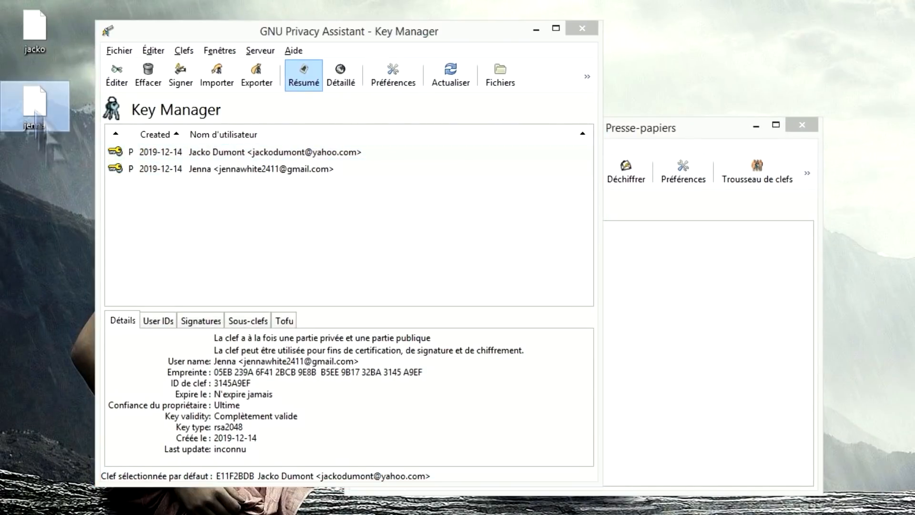
left_click(284, 175)
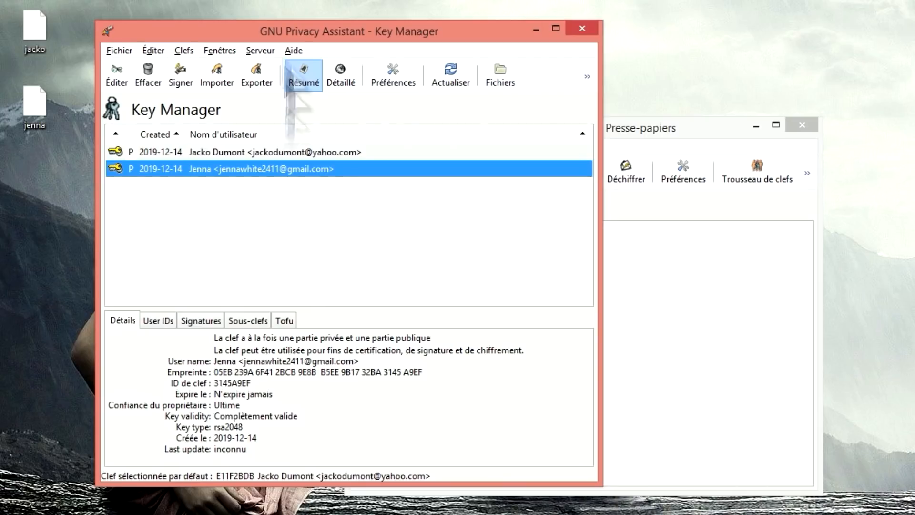
left_click(214, 153)
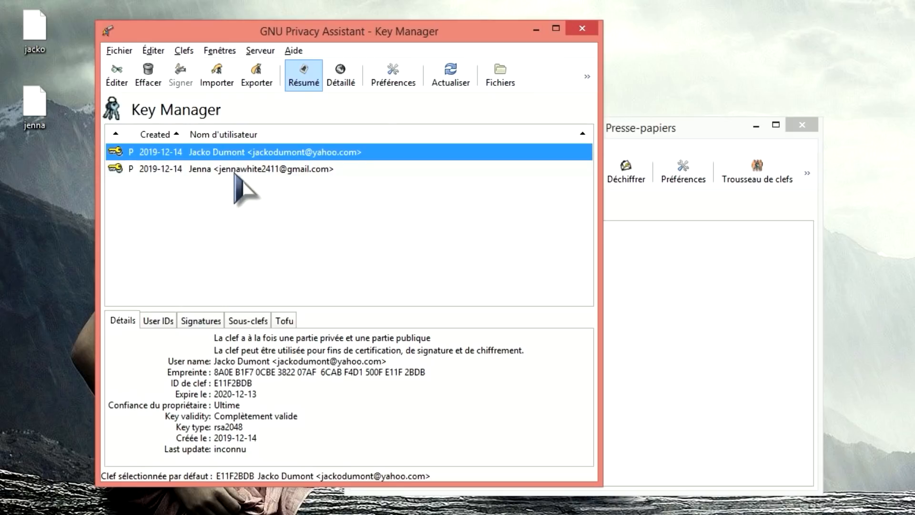
left_click(288, 170)
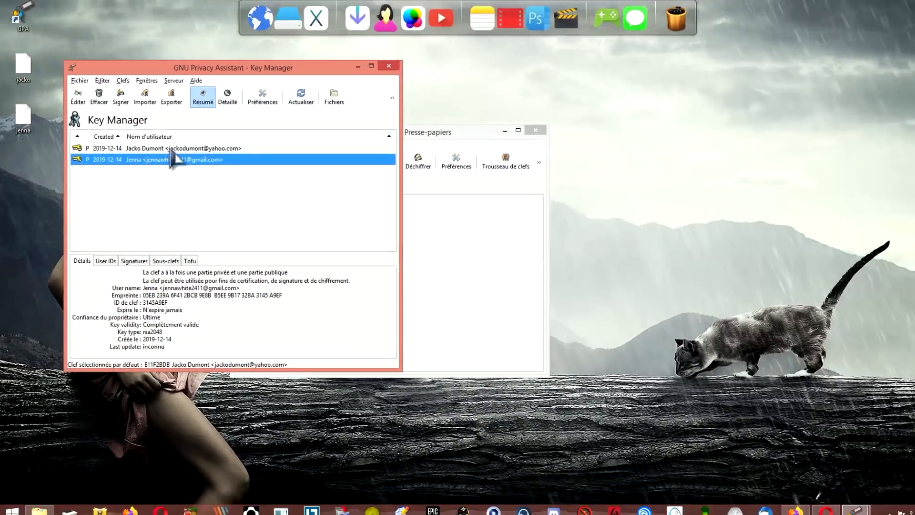
left_click(255, 152)
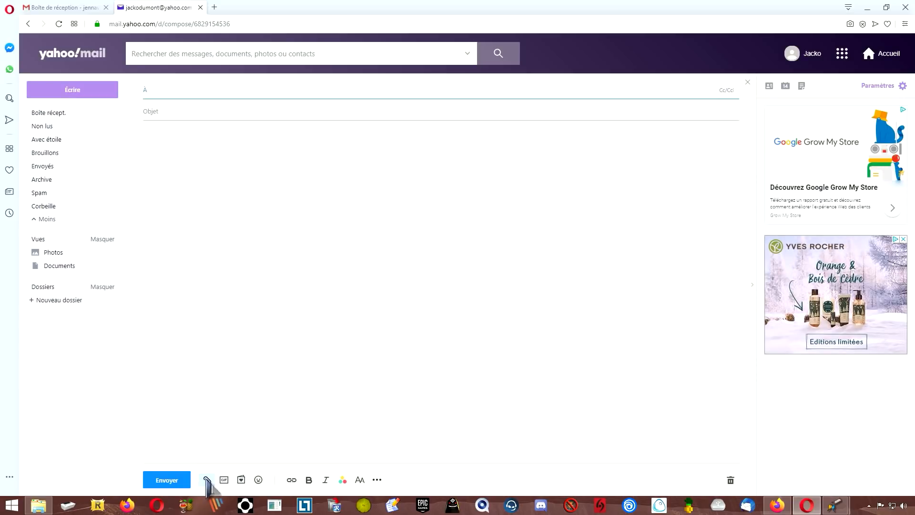
- Attach the jacko key file to the Yahoo message, then minimize the browser
left_click(207, 479)
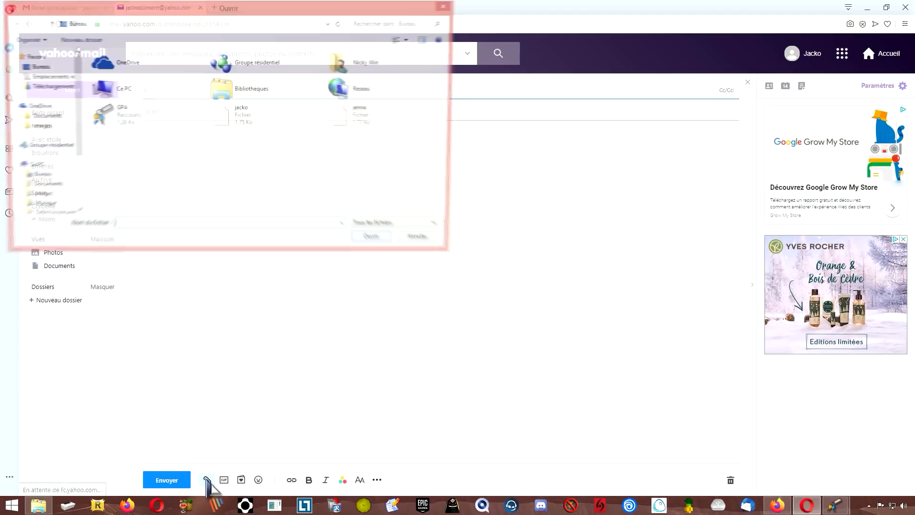
left_click(236, 122)
left_click(377, 241)
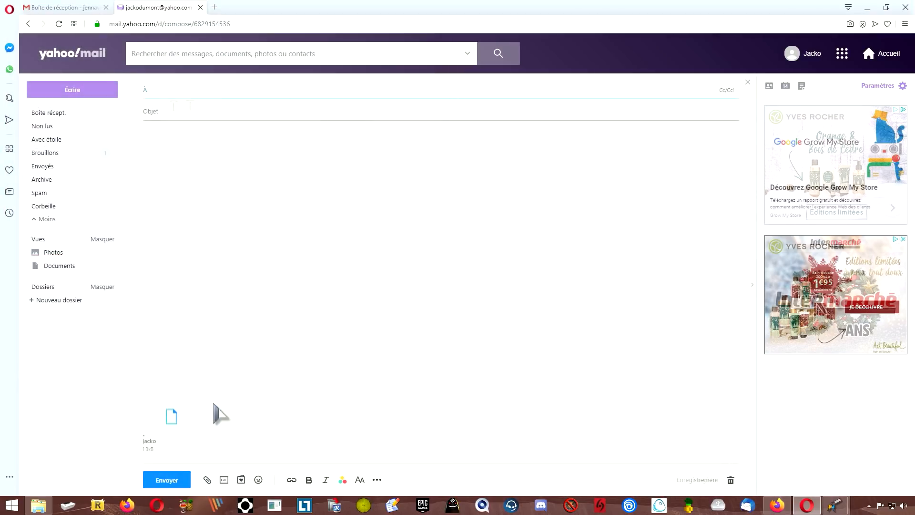
left_click(53, 8)
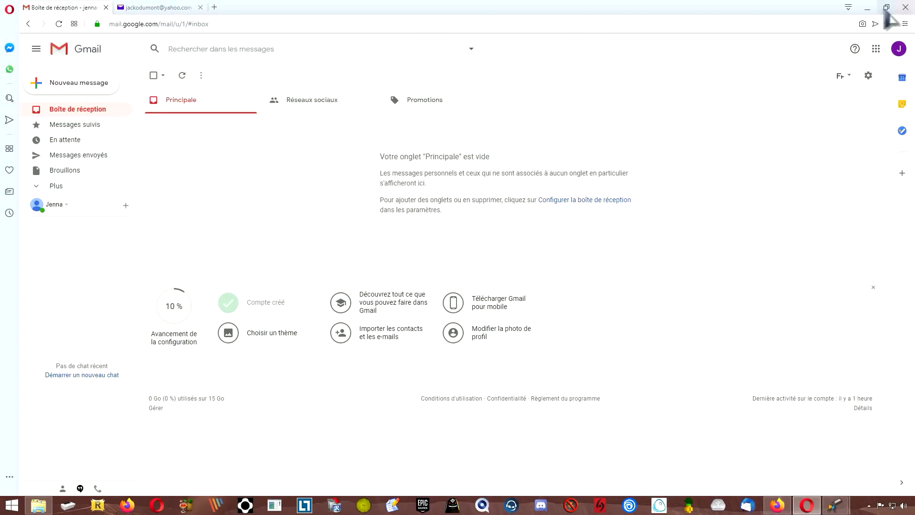
left_click(867, 7)
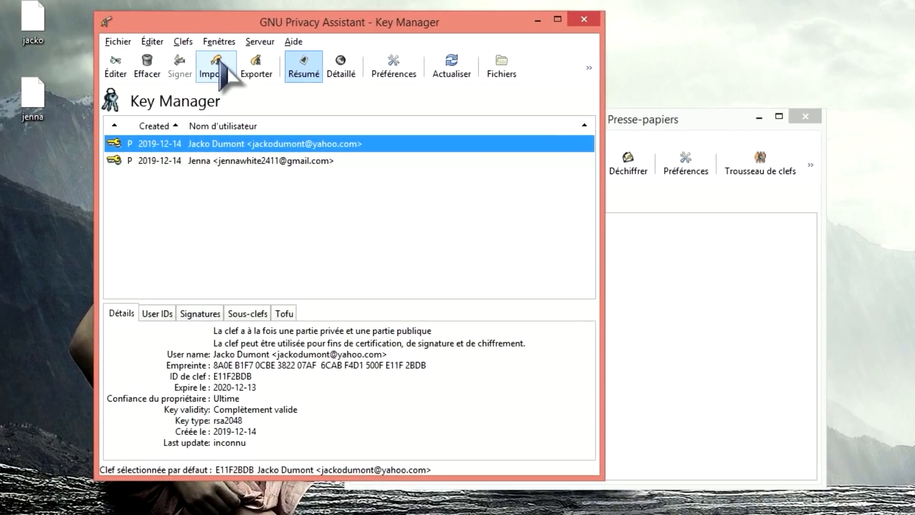
- Import the jenna key file from the Desktop into the key manager
left_click(194, 75)
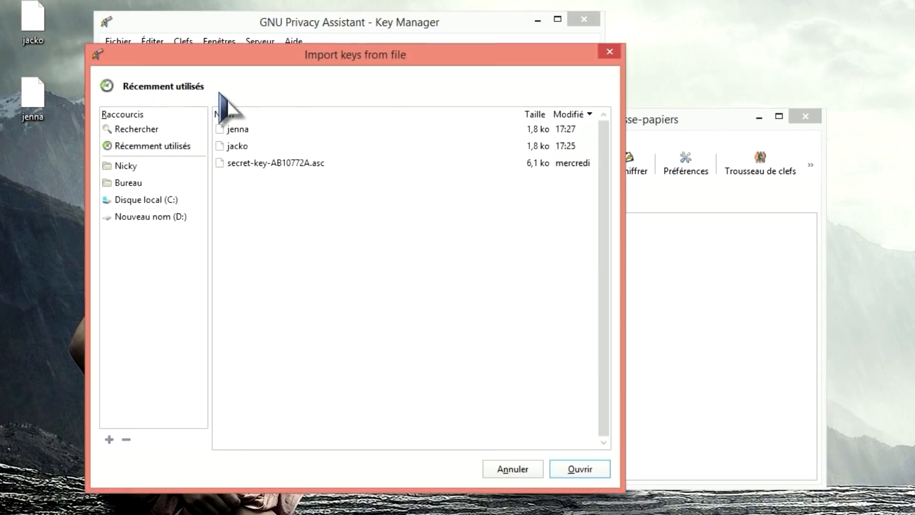
left_click(129, 183)
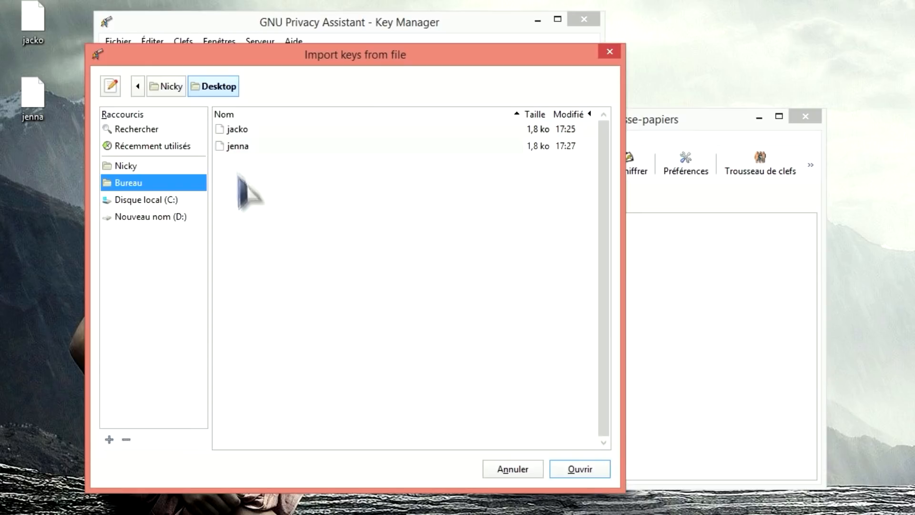
left_click(244, 148)
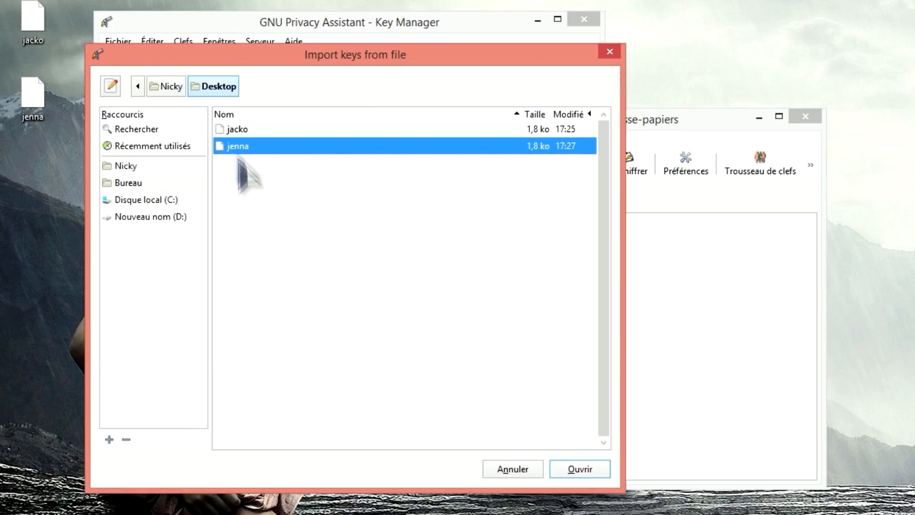
left_click(582, 472)
left_click(408, 313)
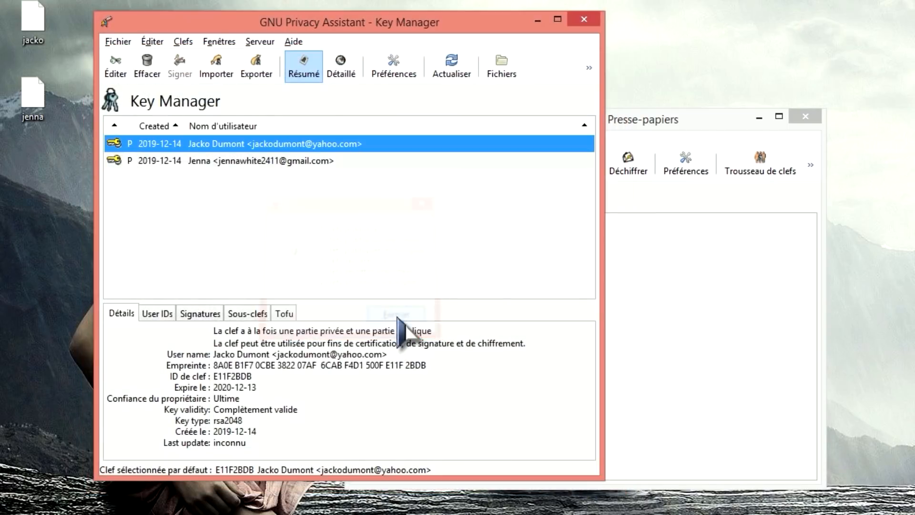
- Show the imported and sender keys' details and enlarge the Key Manager to nearly full screen
left_click(270, 166)
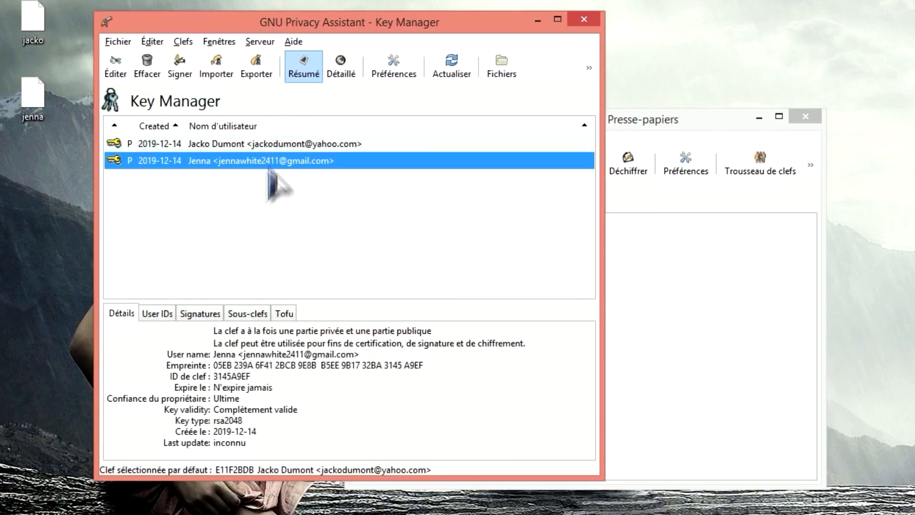
left_click(22, 98)
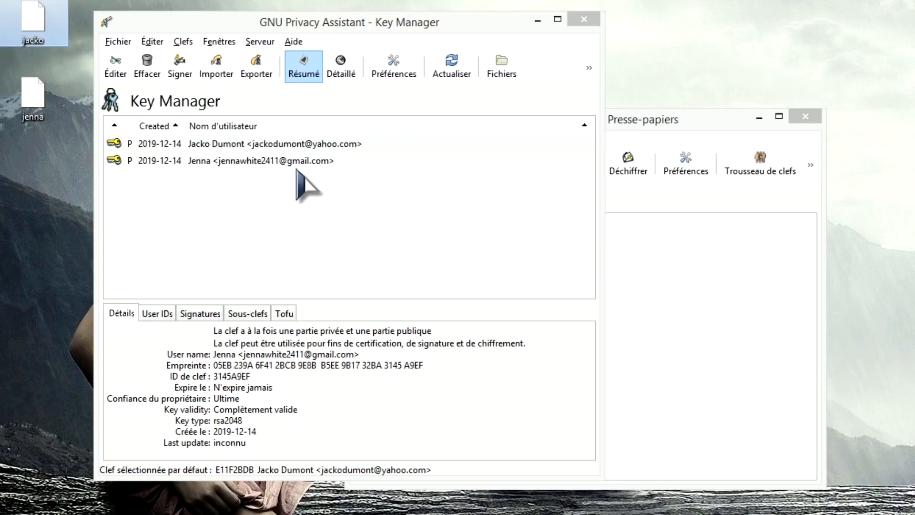
left_click(422, 30)
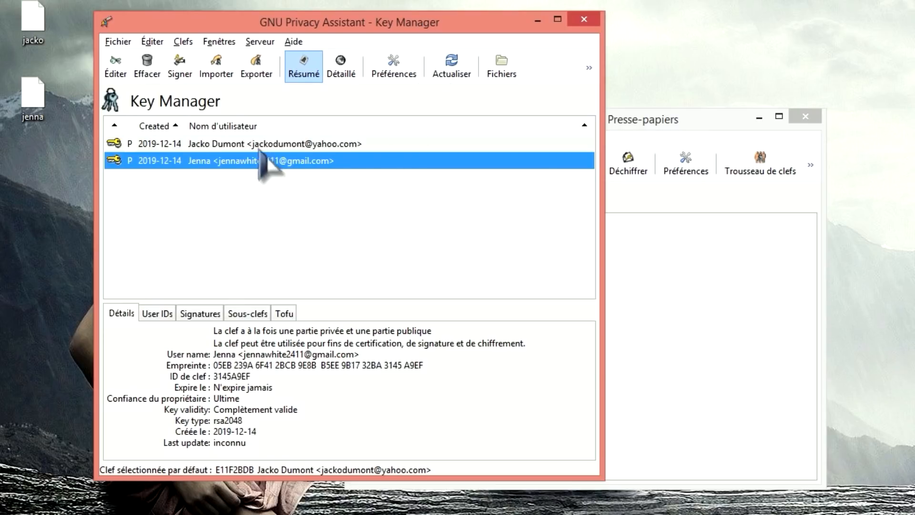
left_click(291, 143)
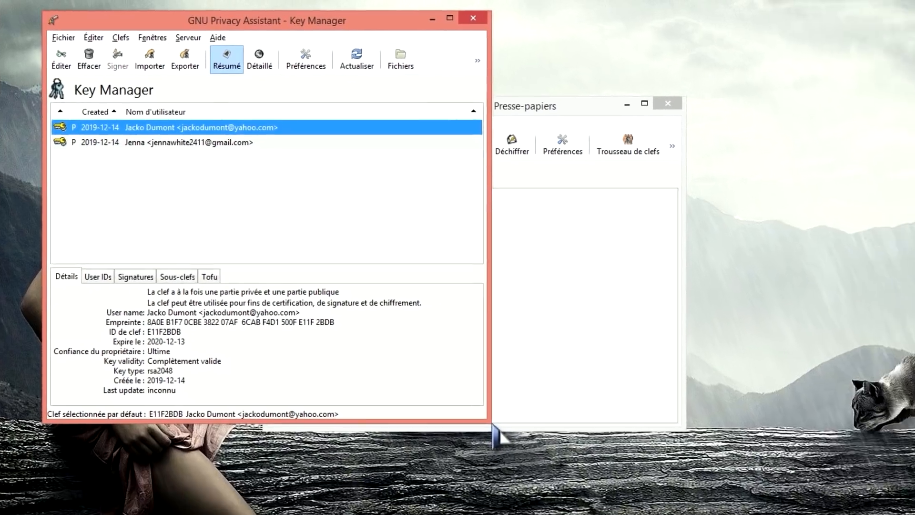
left_click_drag(491, 422, 896, 505)
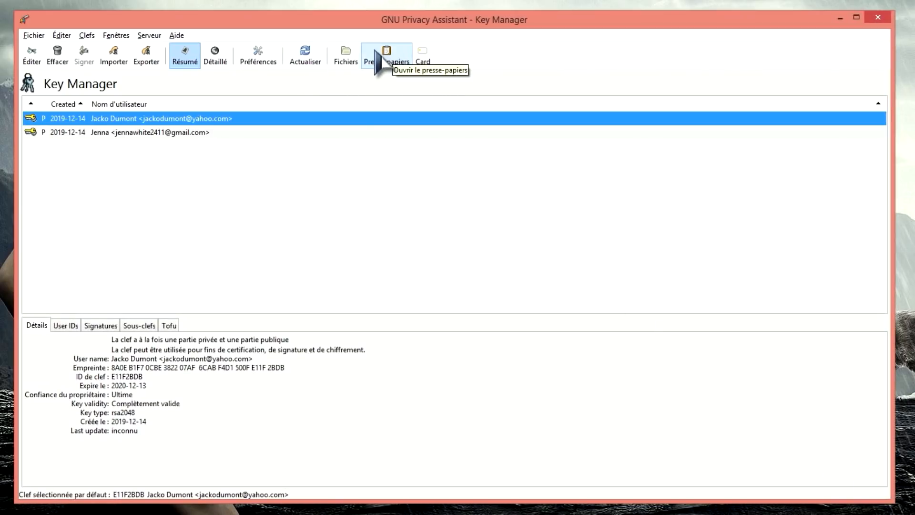
- Type 'salut j' in the clipboard editor and encrypt it, signed, for the recipient's key
left_click(386, 58)
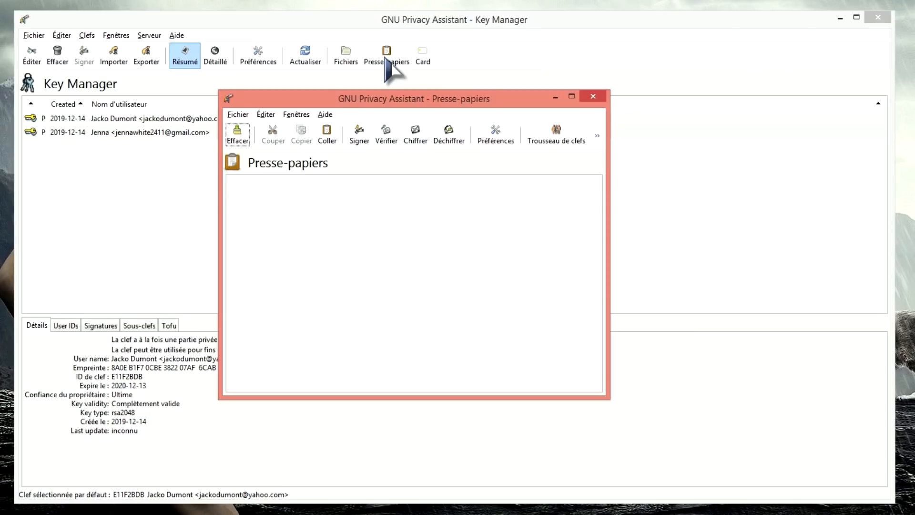
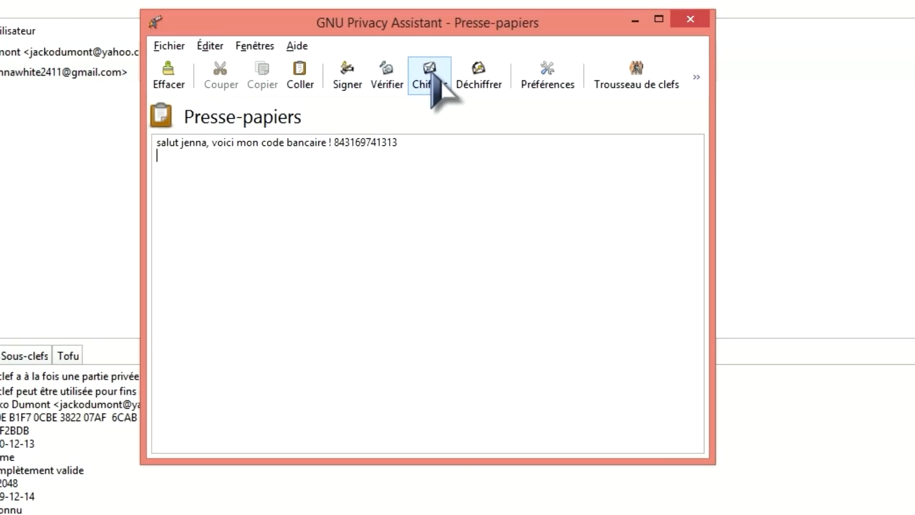
left_click(432, 72)
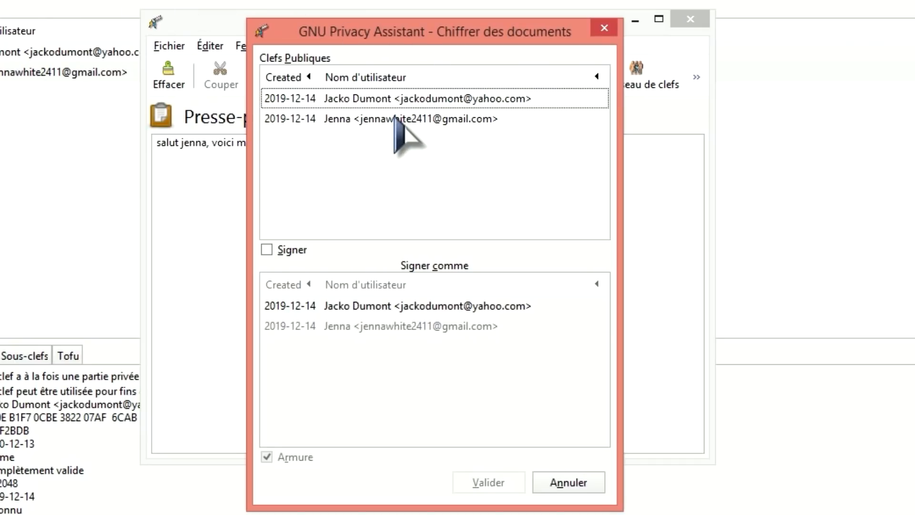
left_click(362, 119)
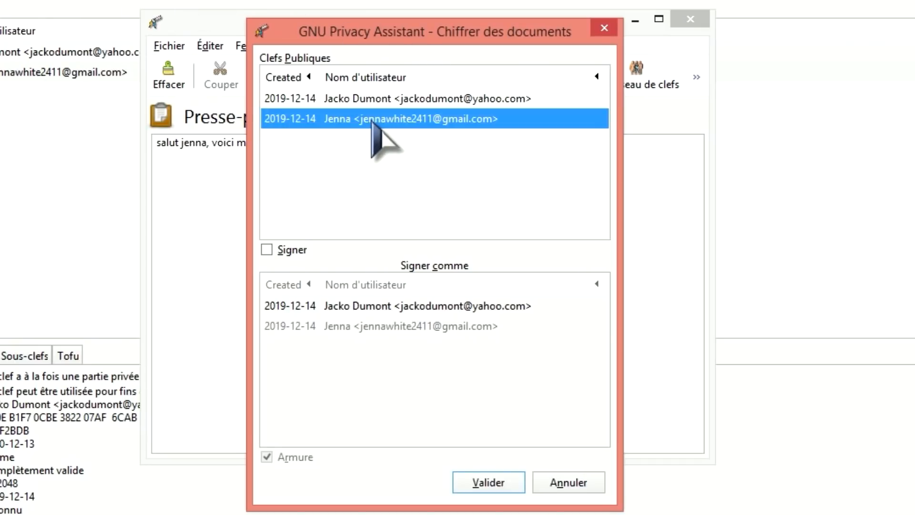
left_click(288, 249)
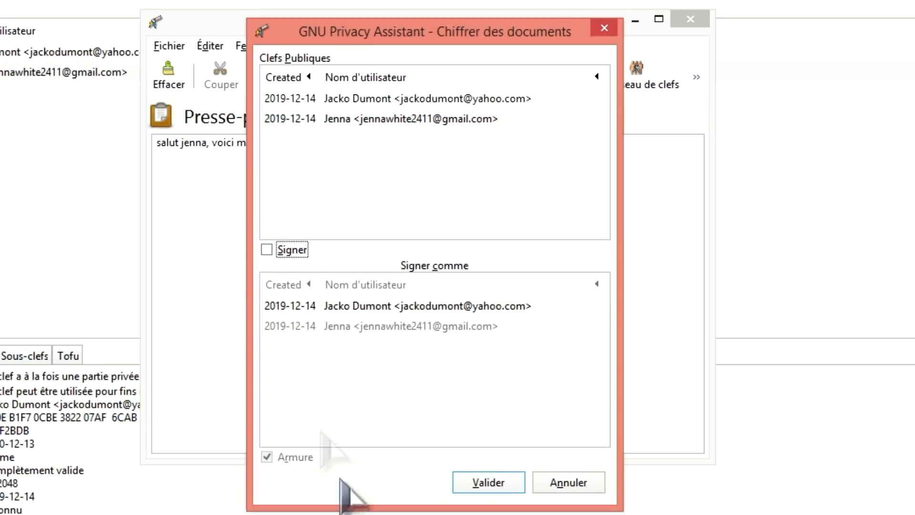
left_click(266, 249)
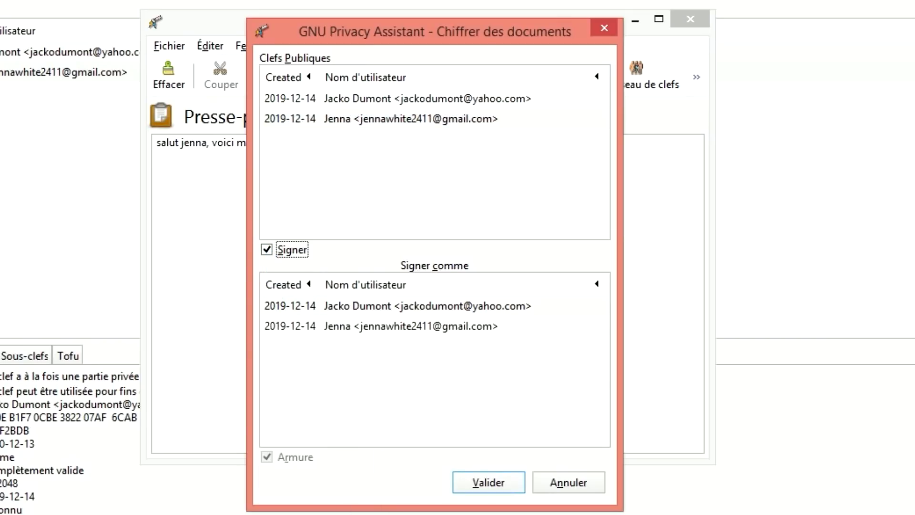
left_click(496, 488)
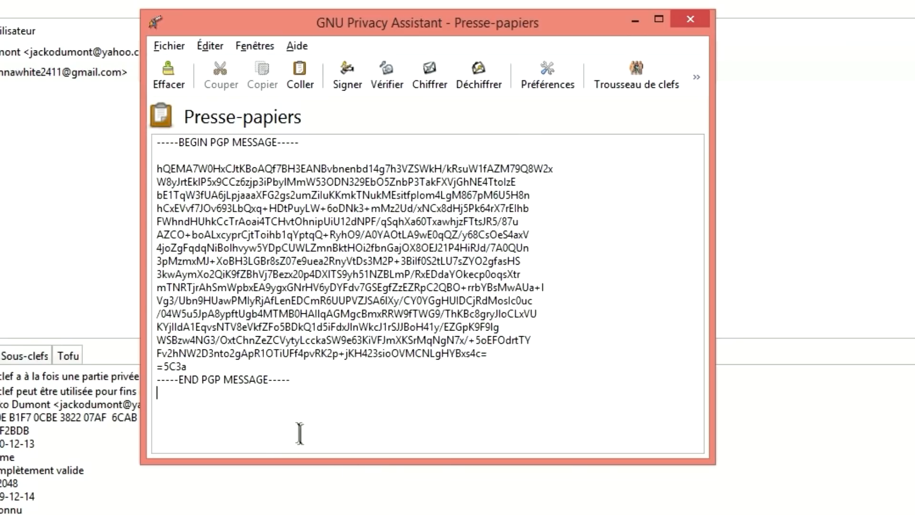
- Copy the whole armored PGP message block
left_click_drag(299, 382, 123, 143)
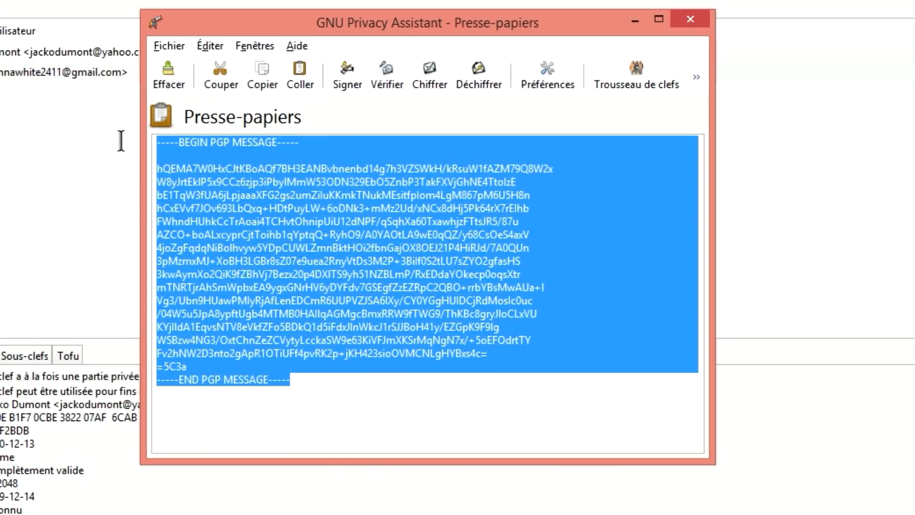
right_click(313, 258)
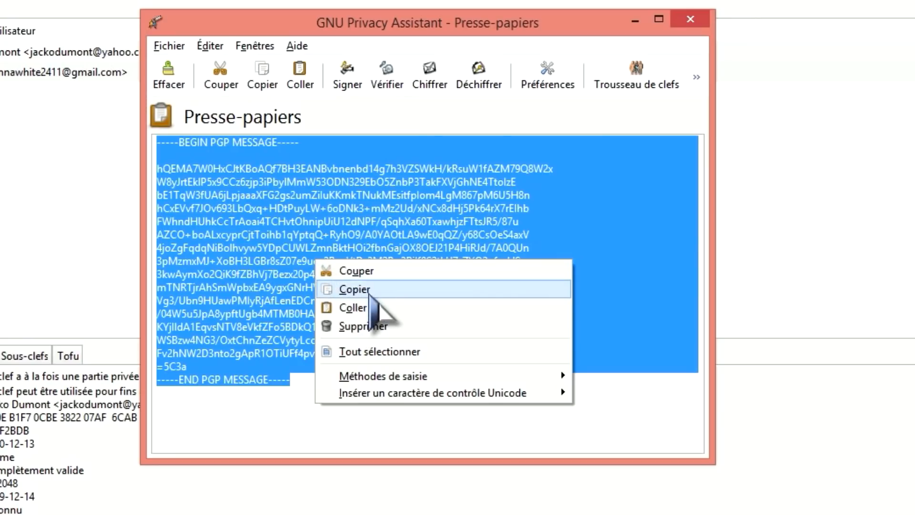
left_click(384, 289)
left_click(777, 505)
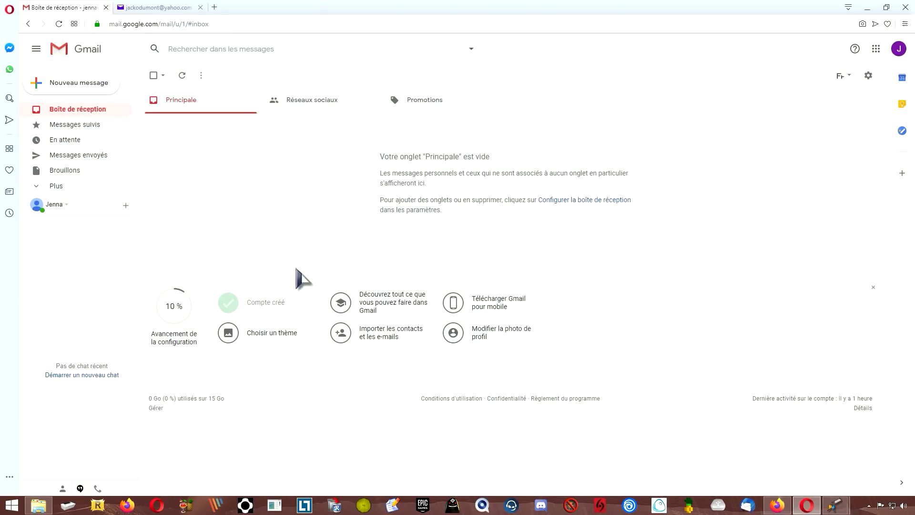
- Address the mail to the recipient contact, subject 'coucou', paste the PGP block and send
left_click(152, 8)
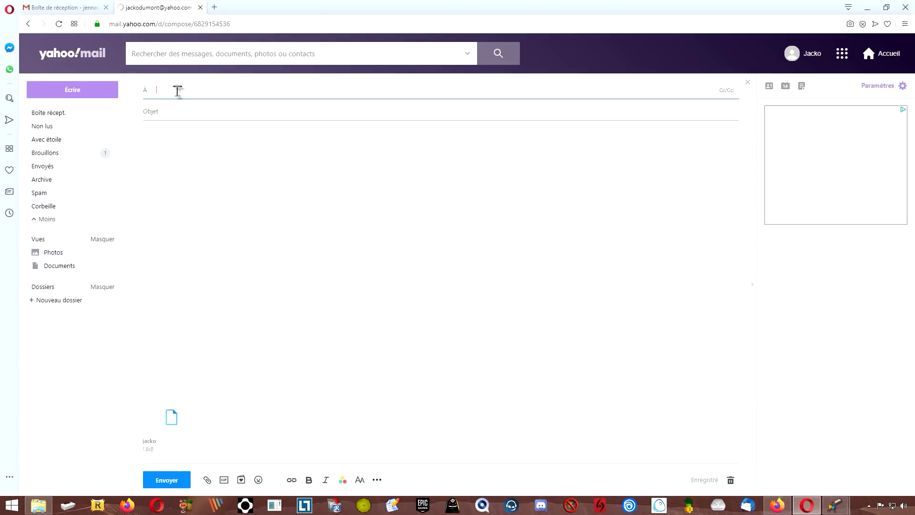
type("jenna")
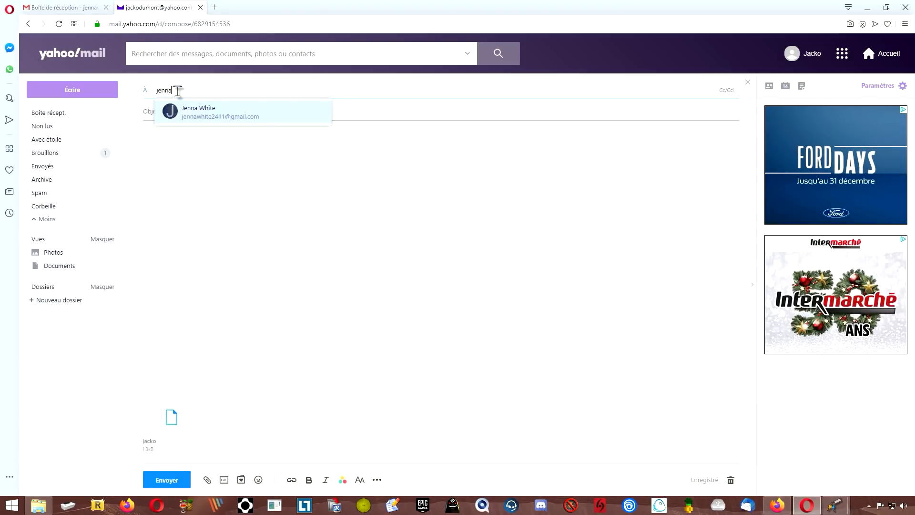
left_click(203, 115)
left_click(176, 112)
type("coucou")
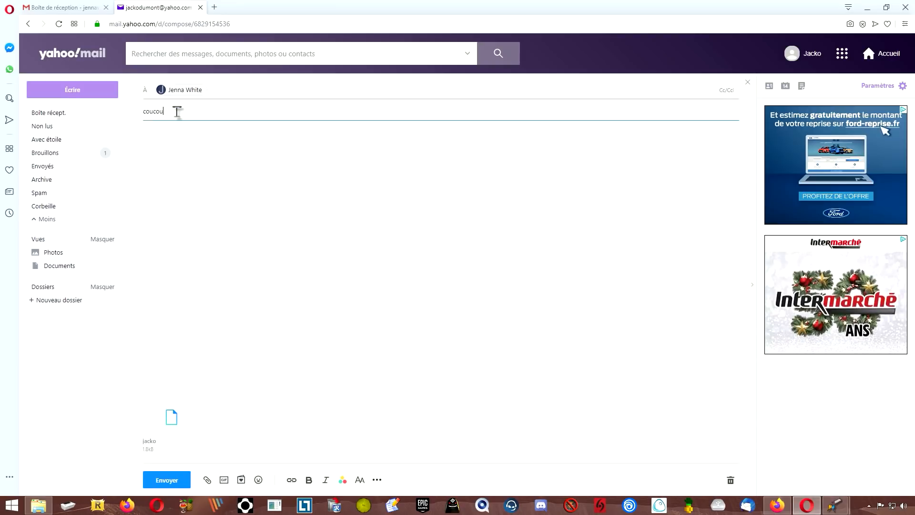
key("ctrl+v")
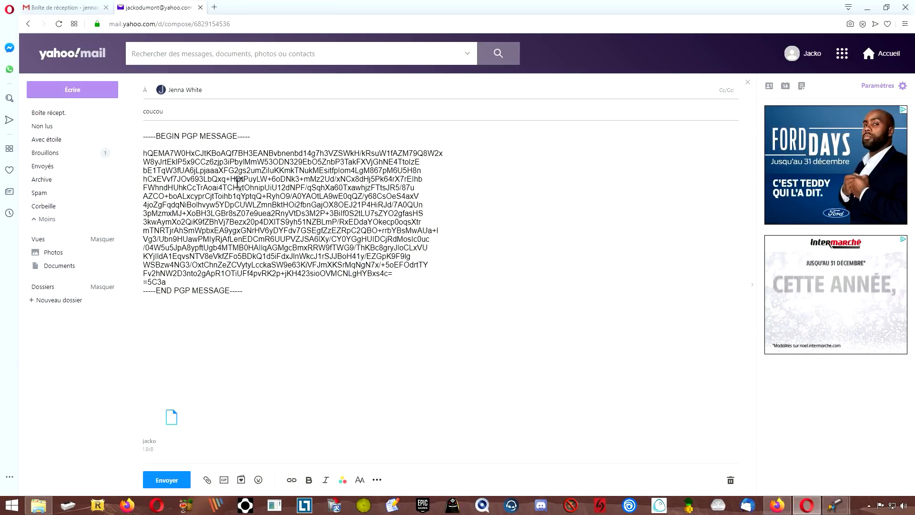
left_click(172, 480)
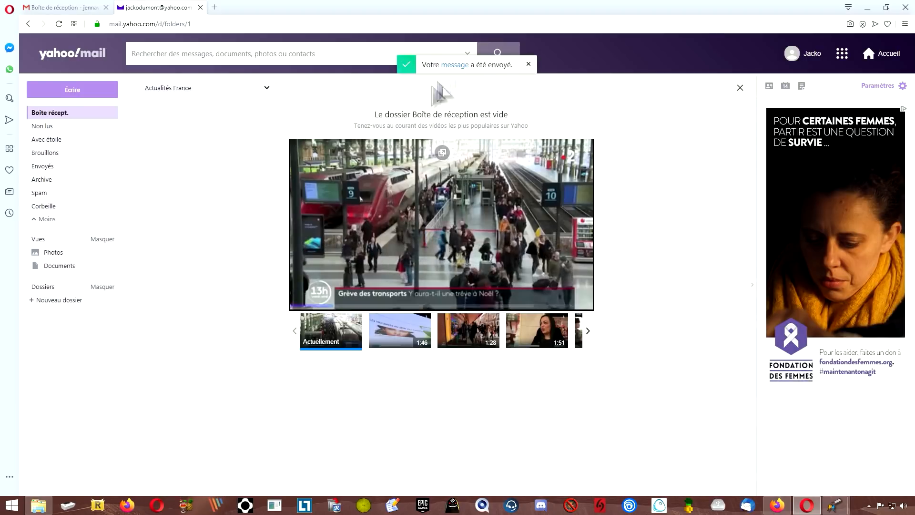
left_click(67, 8)
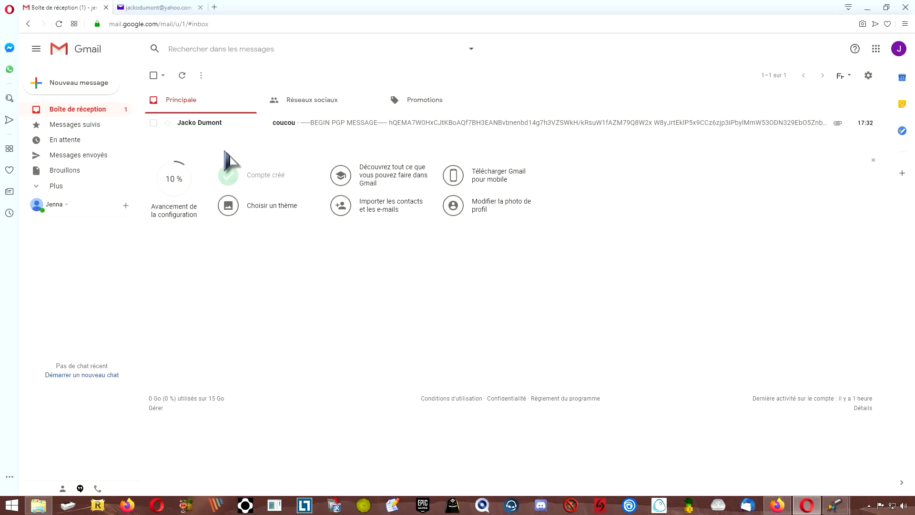
- Open the received coucou email and copy the PGP block from its body
left_click(375, 124)
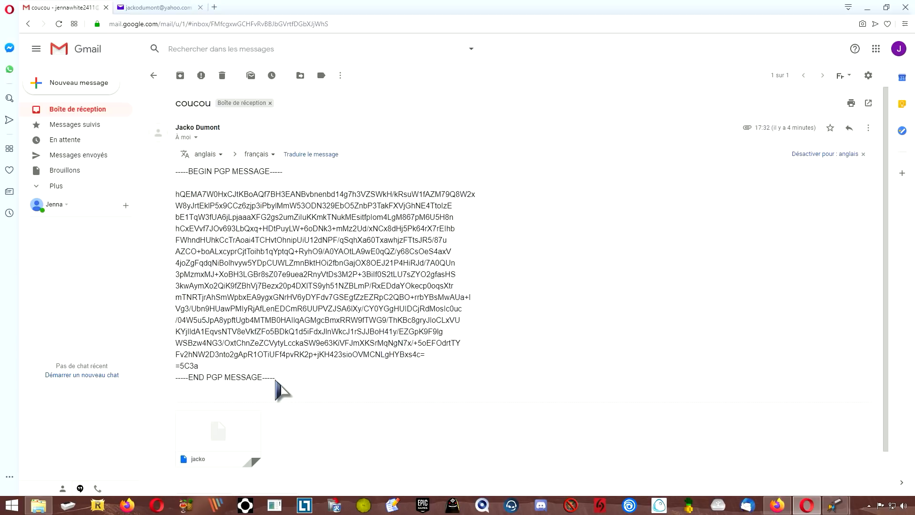
left_click_drag(278, 379, 175, 171)
left_click(214, 159)
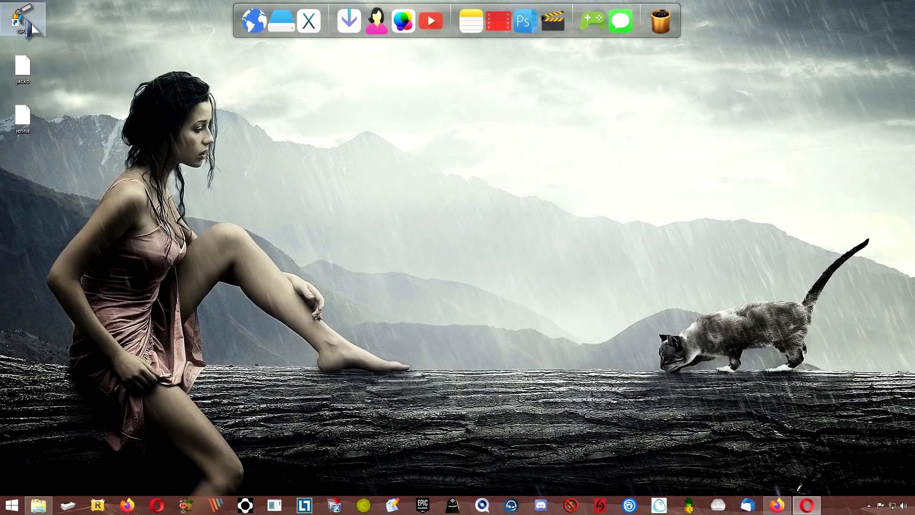
- Launch GPA, paste the PGP message into the enlarged clipboard editor, then cancel a first decryption attempt
double_click(21, 22)
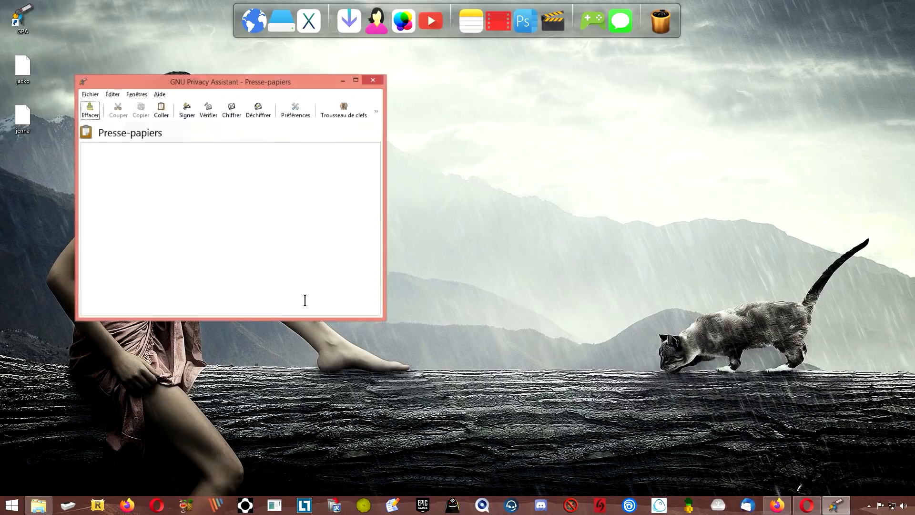
left_click_drag(388, 325, 700, 458)
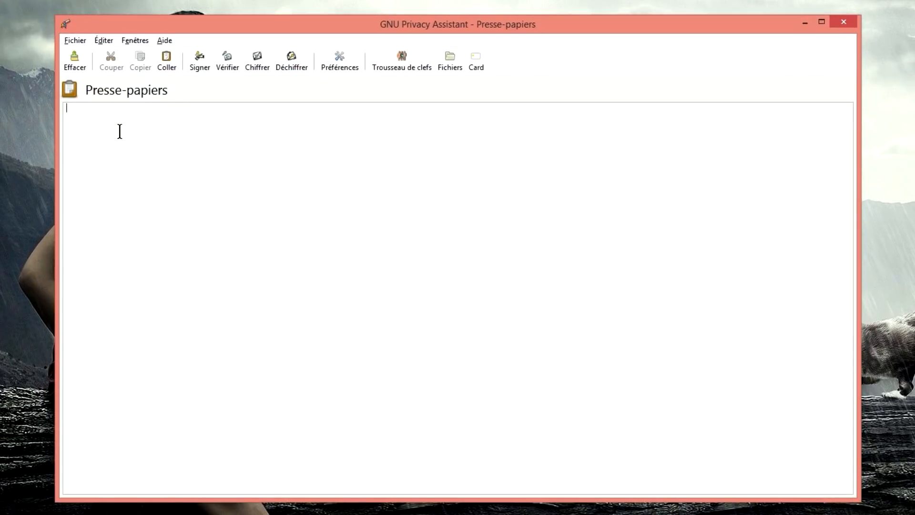
key("ctrl+v")
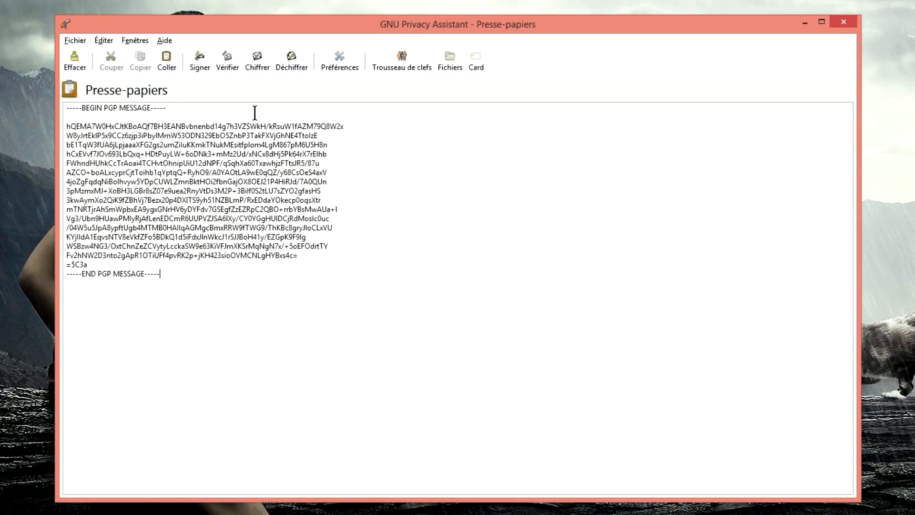
left_click(292, 63)
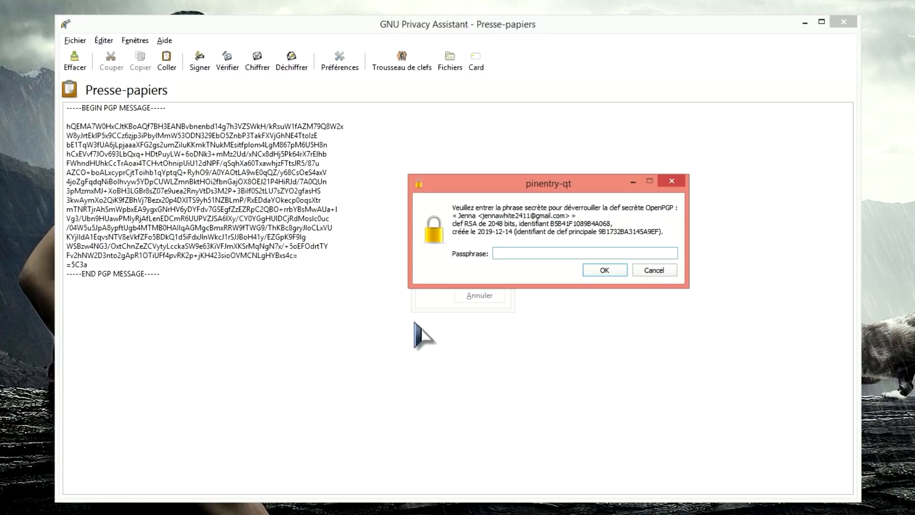
left_click(656, 271)
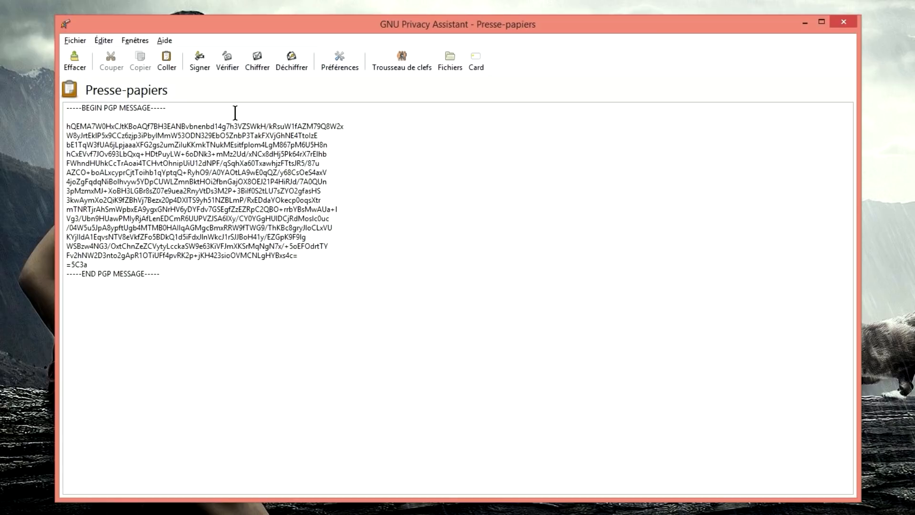
- Check both keys in the Key Manager, then decrypt the message with the passphrase
left_click(410, 69)
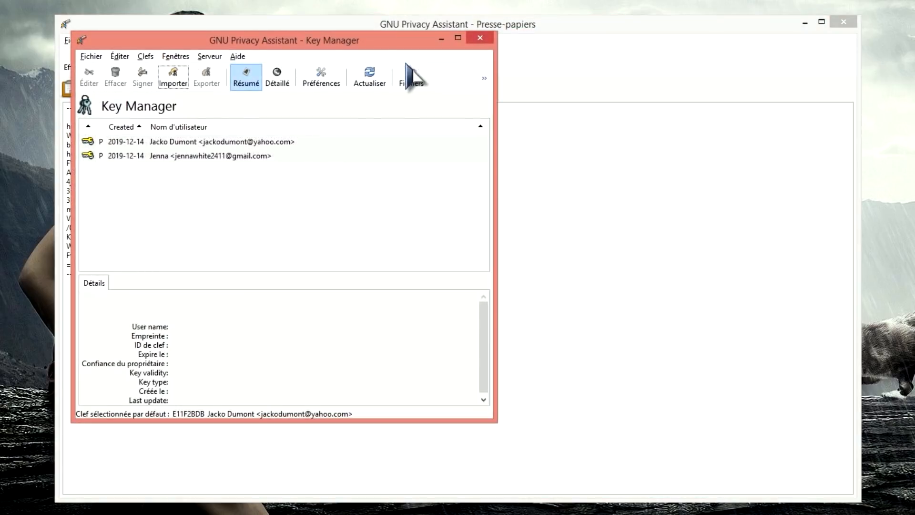
left_click(191, 158)
left_click(202, 143)
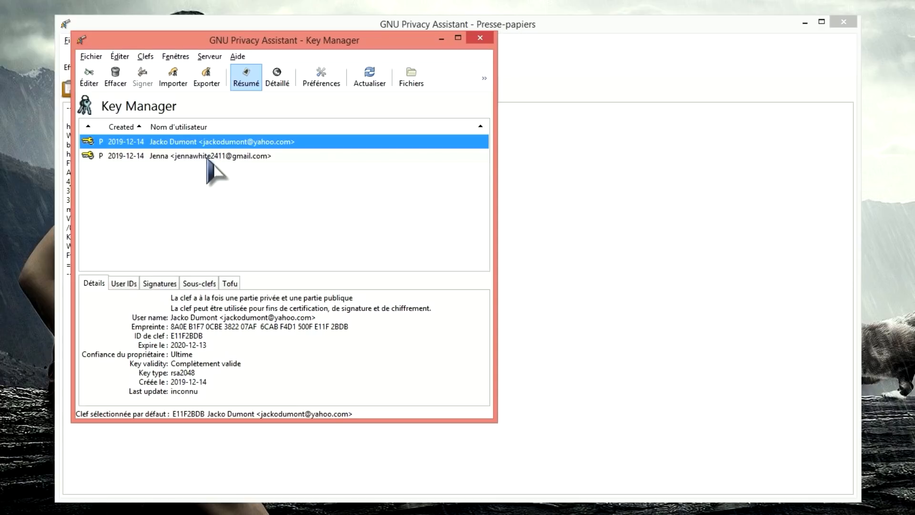
left_click(200, 156)
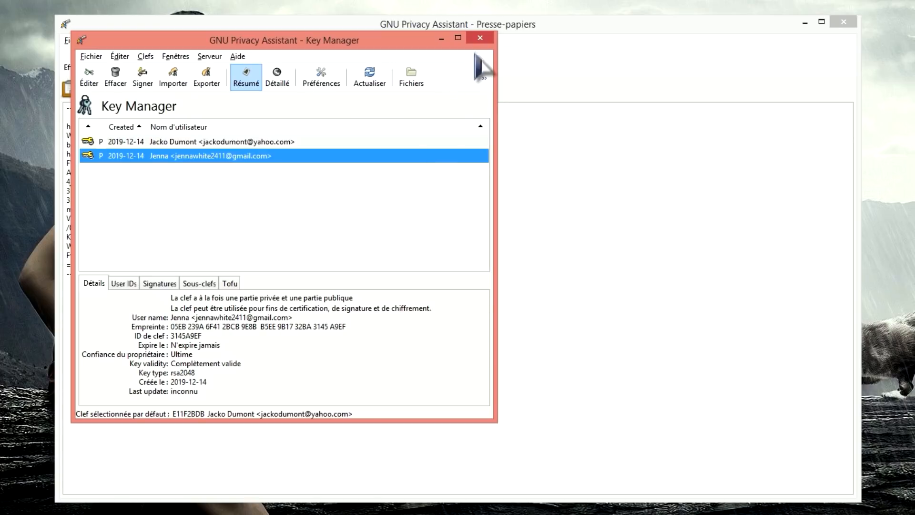
left_click(480, 38)
left_click(291, 57)
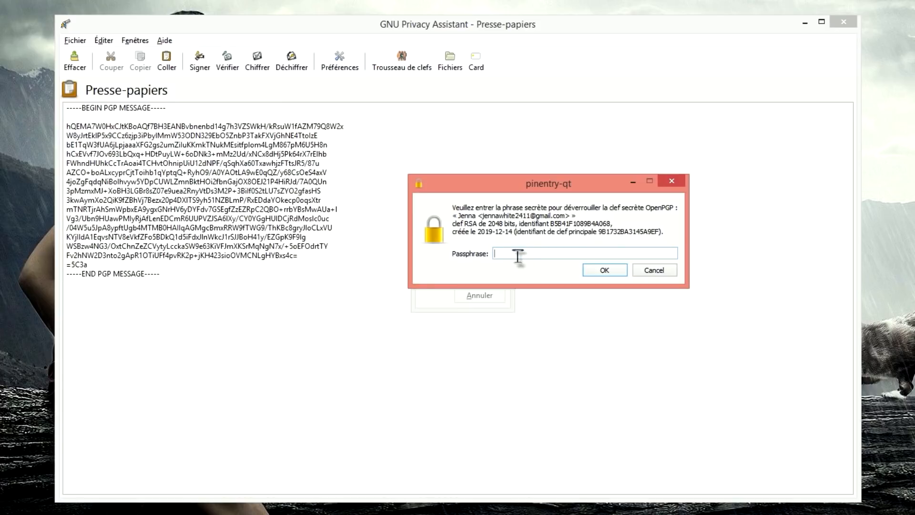
left_click(607, 271)
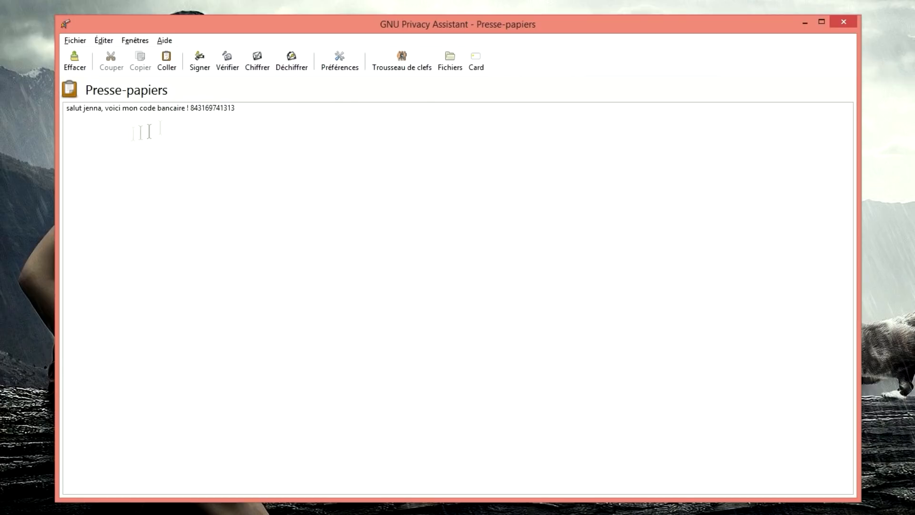
- Replace the text and encrypt it, signed, for the recipient's public key, selecting the result
left_click_drag(248, 111, 71, 104)
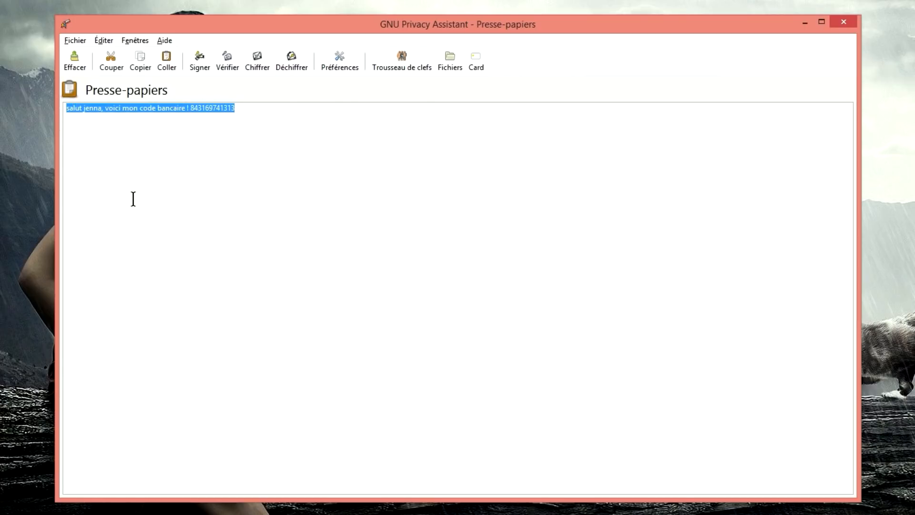
key("BackSpace")
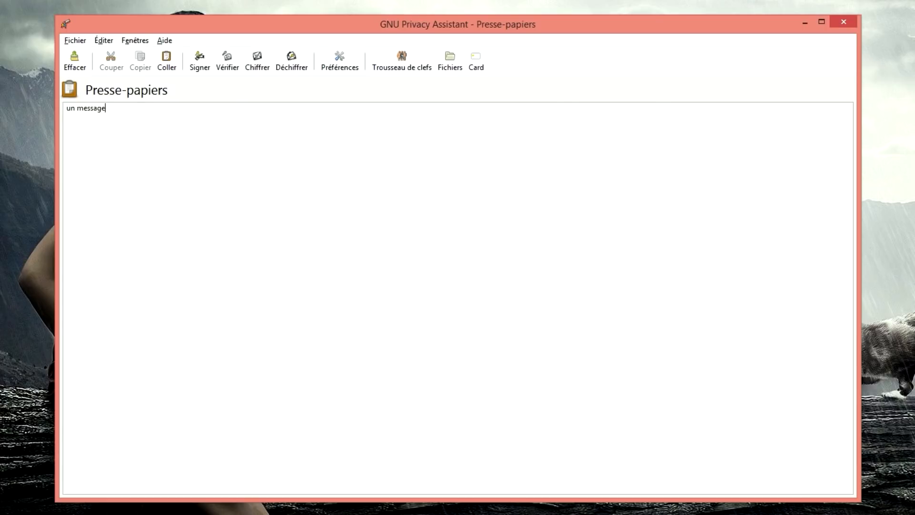
left_click(257, 64)
left_click(453, 162)
left_click(347, 267)
left_click(501, 431)
left_click_drag(162, 336, 60, 103)
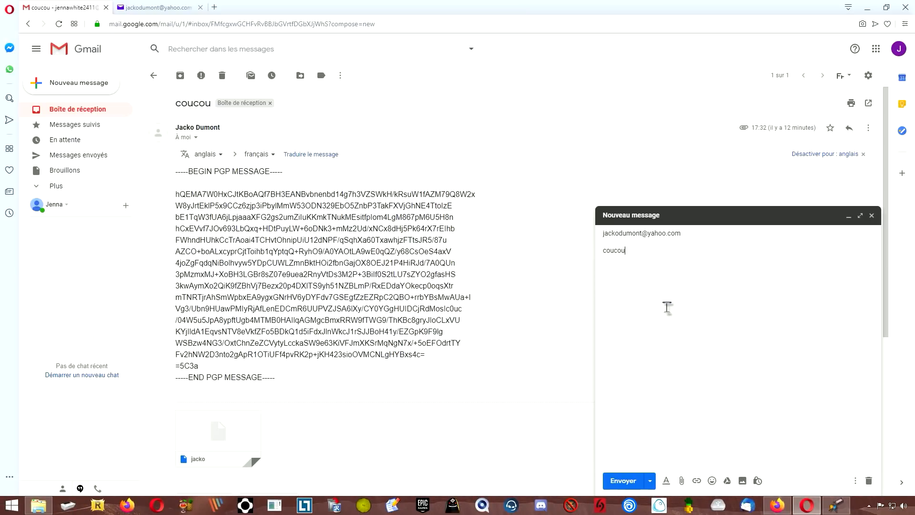
- Paste the encrypted block into a new email and send it
key("ctrl+v")
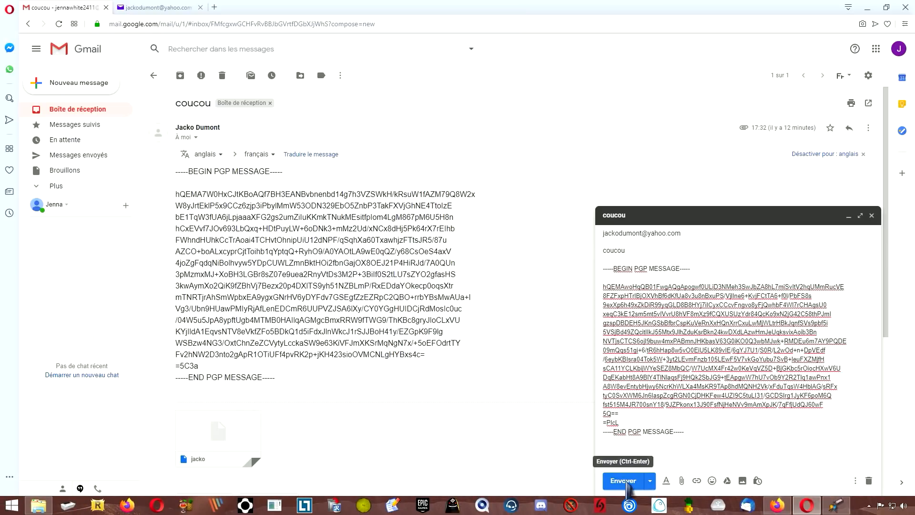
left_click(623, 481)
left_click(157, 7)
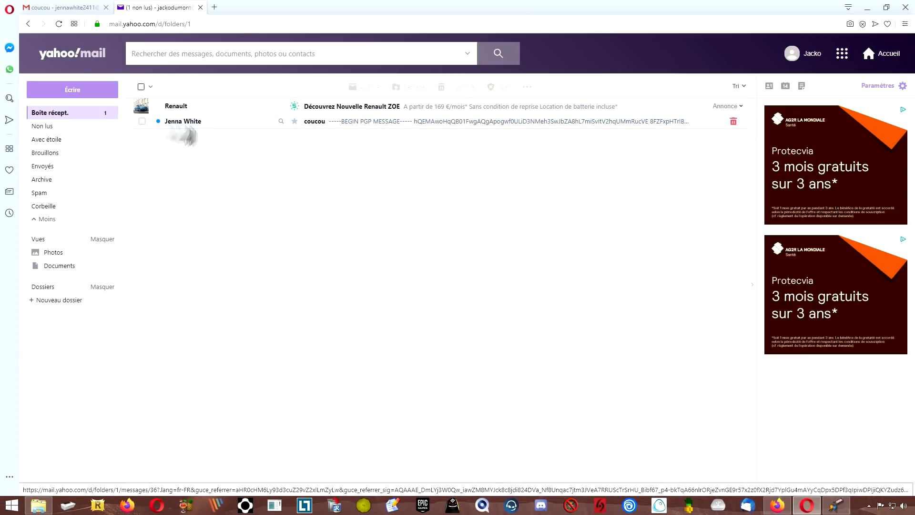
- Paste the received message back, decrypt it to 'un message test' and close the window
left_click(344, 125)
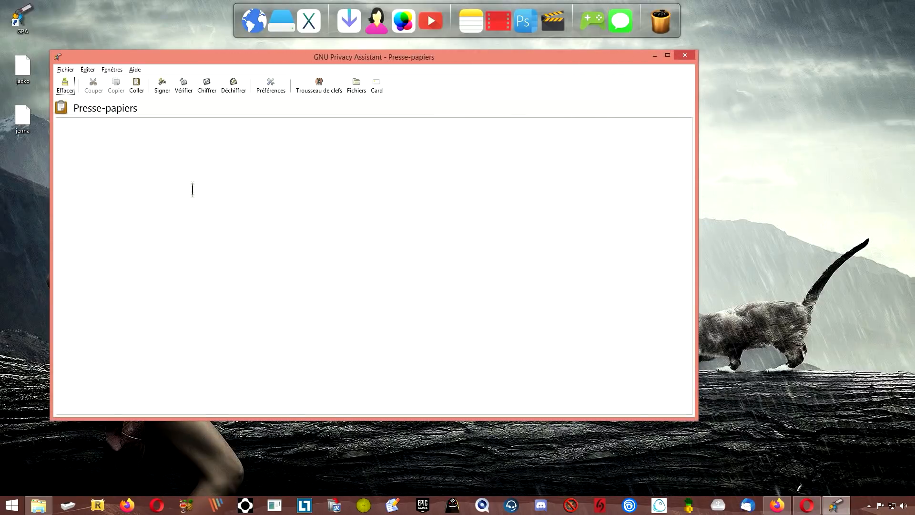
key("ctrl+v")
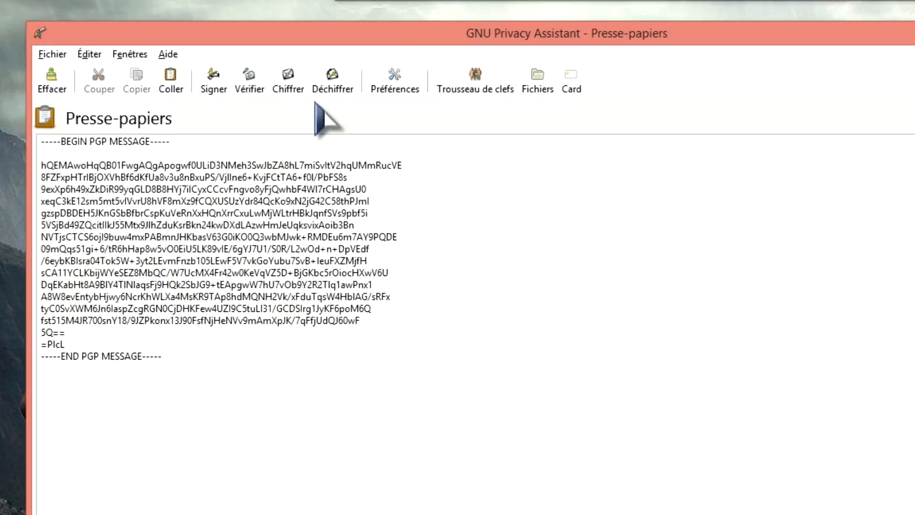
left_click(268, 81)
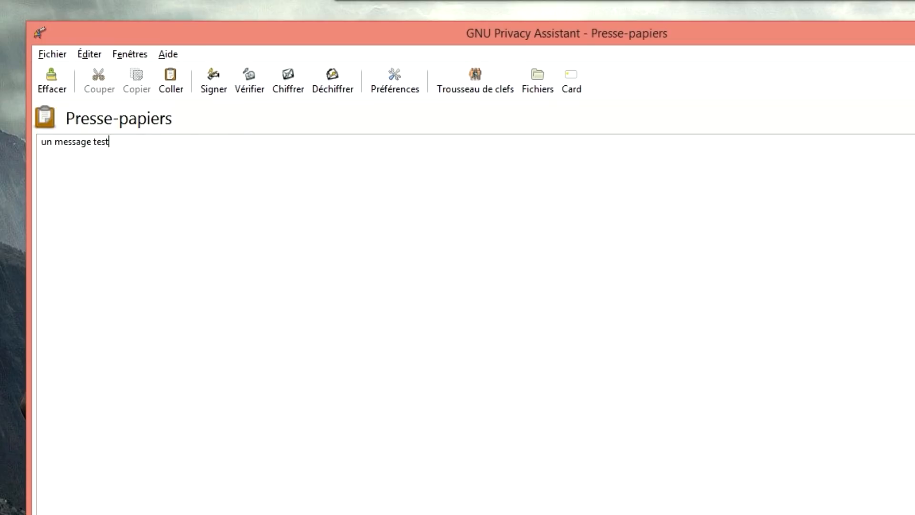
left_click(898, 42)
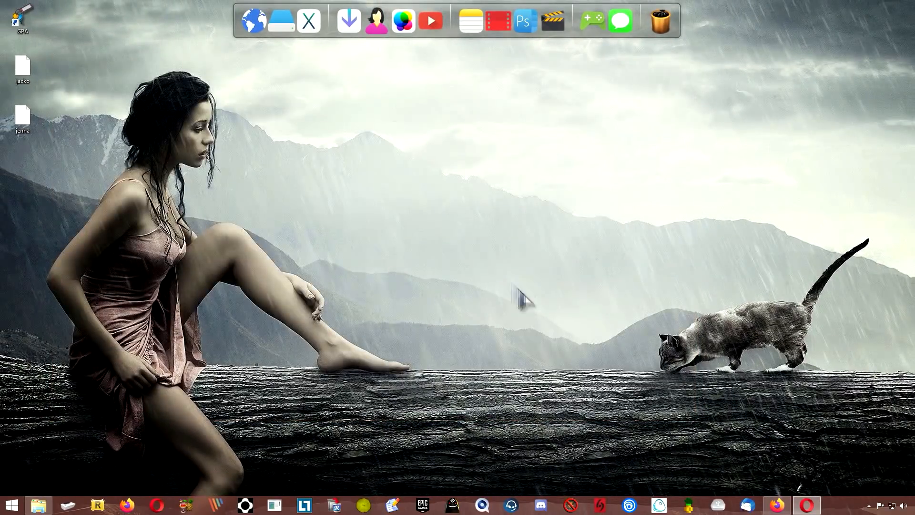
- Start Signer et chiffrer on the stretched-1920-1080-99426.jpg image in Downloads
left_click(351, 31)
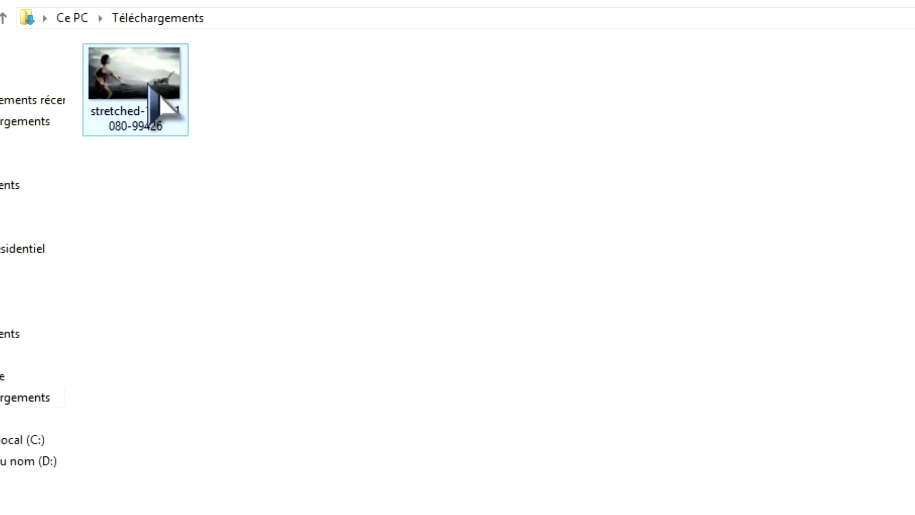
right_click(234, 132)
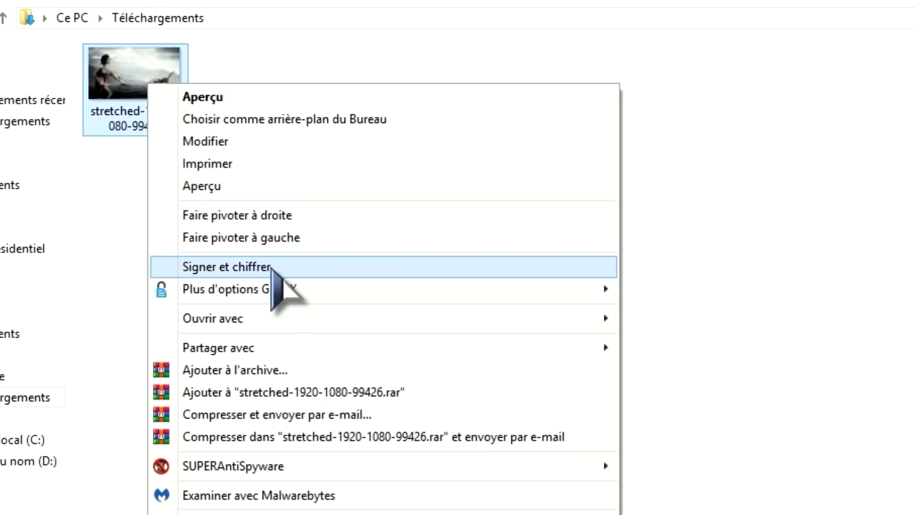
left_click(270, 268)
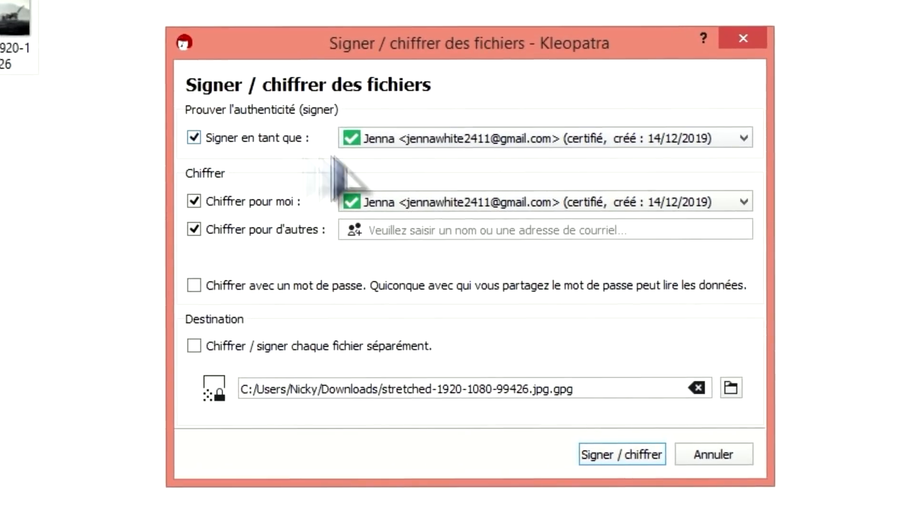
- Sign with the second key, drop self-encryption, add the suggested recipient and enable password protection
left_click(534, 143)
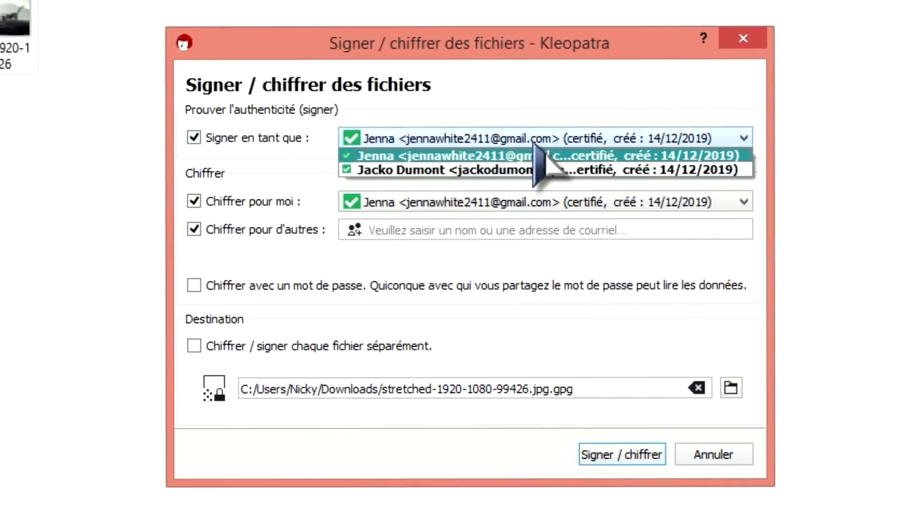
left_click(405, 174)
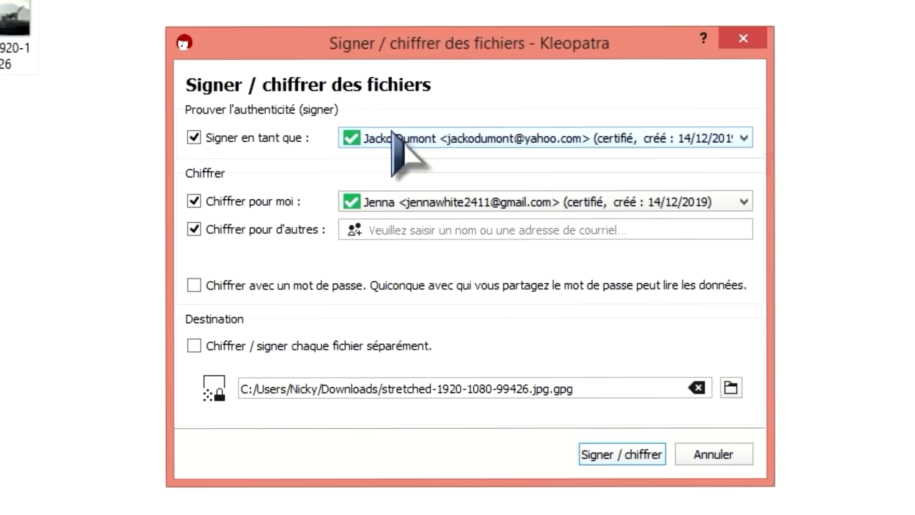
left_click(193, 201)
left_click(460, 232)
type("jenn")
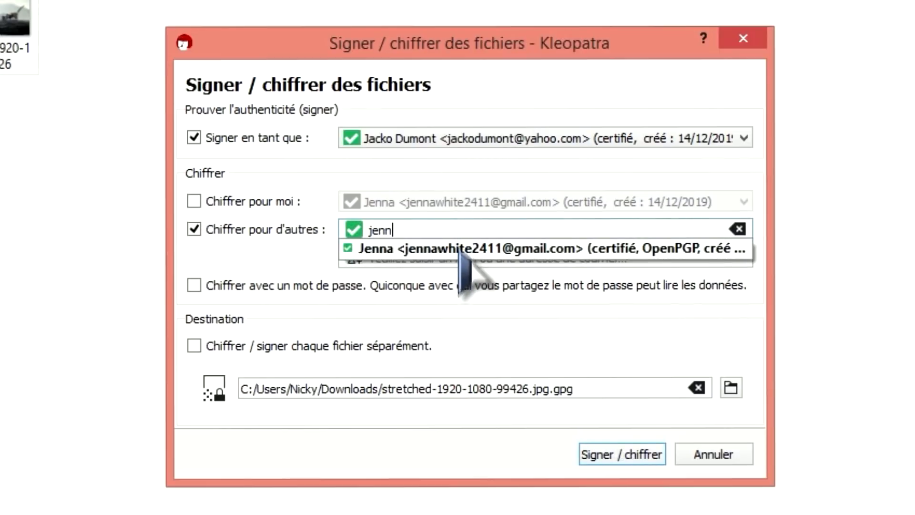
left_click(460, 250)
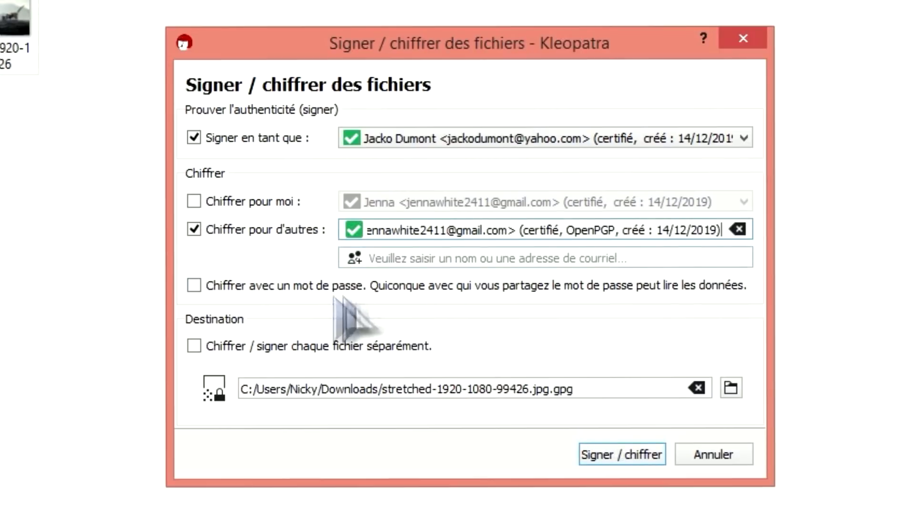
left_click(194, 285)
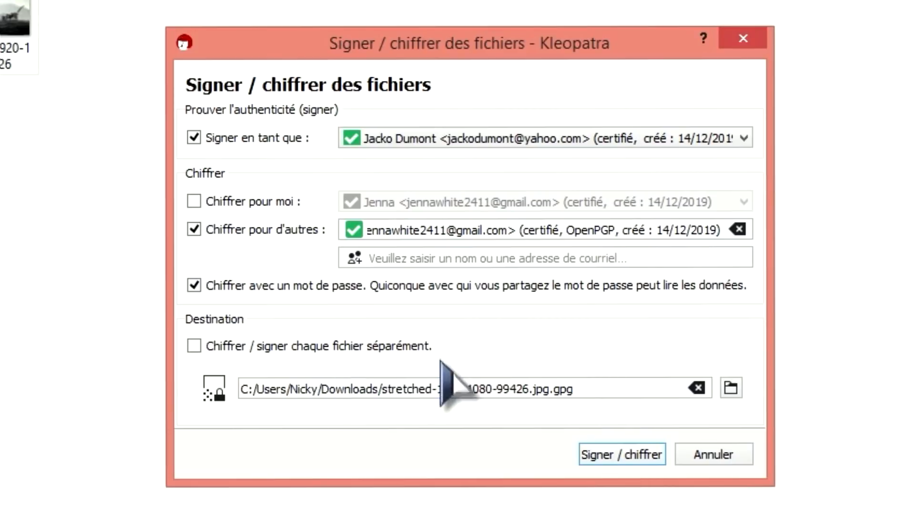
- Run the encryption, entering and confirming the file password, then close the results
left_click(625, 458)
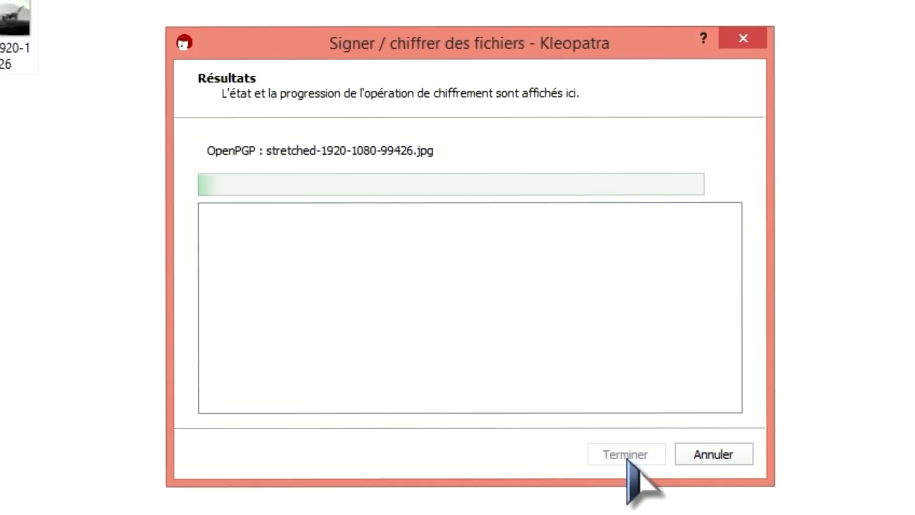
type("••••")
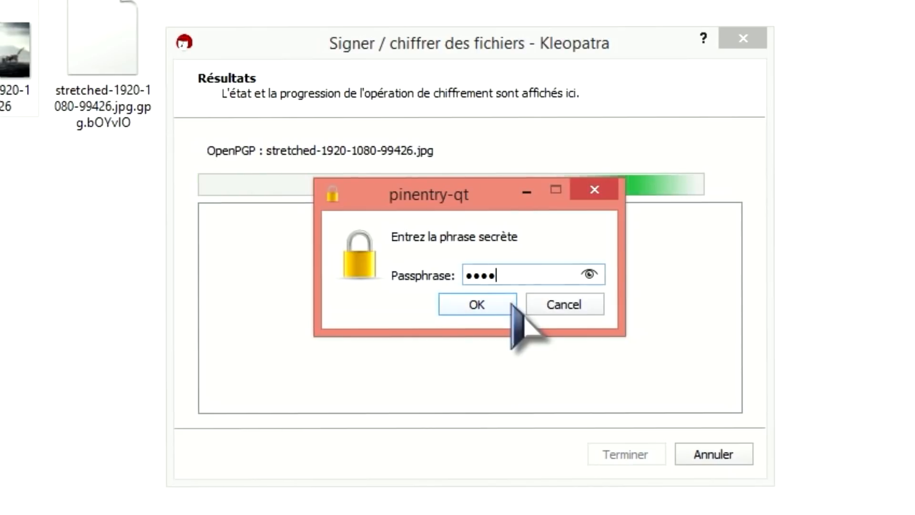
left_click(511, 305)
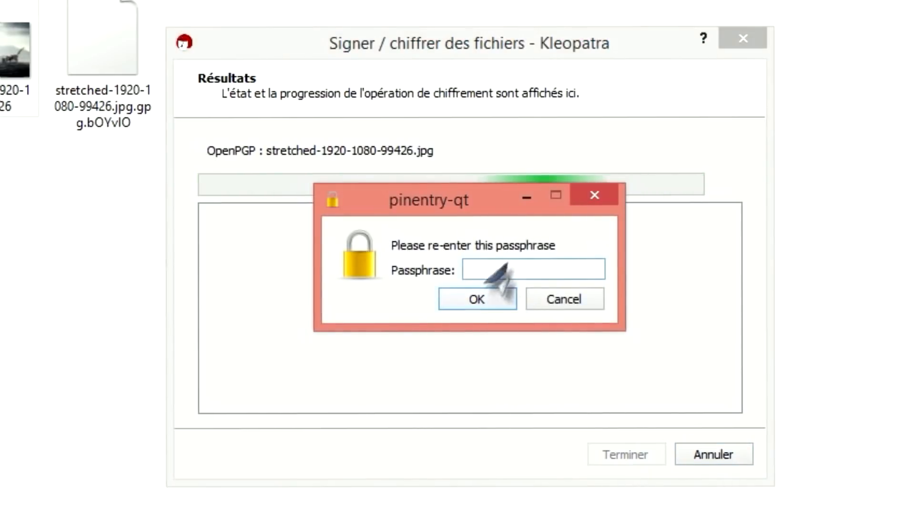
type("••••")
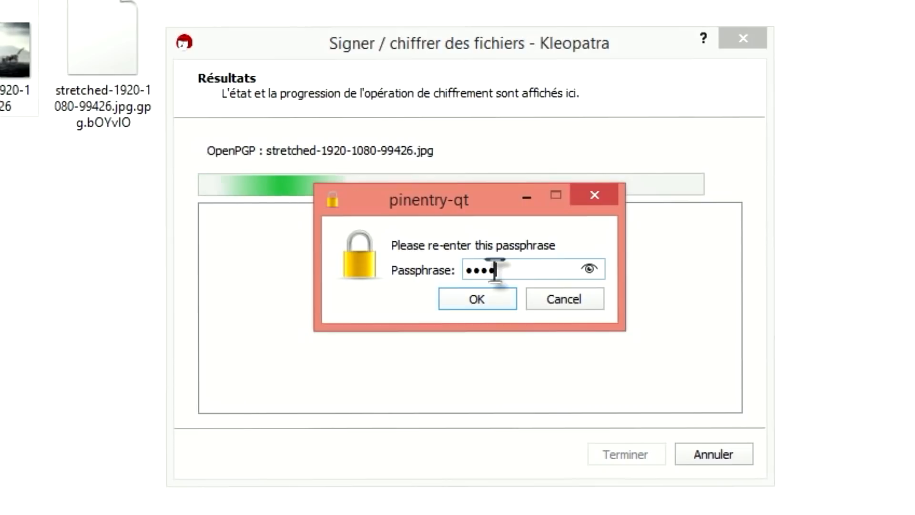
left_click(489, 304)
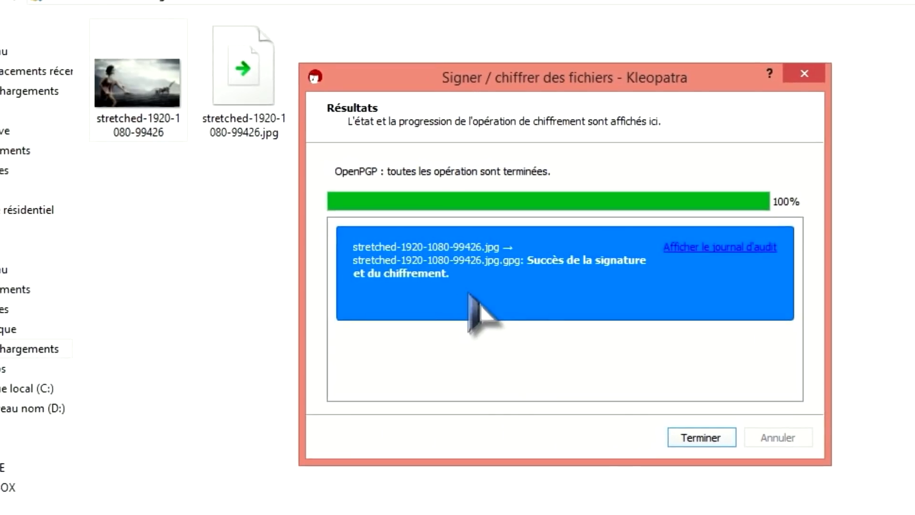
left_click(632, 453)
- Delete the earlier decrypted image, leaving the encrypted .jpg.gpg file selected
left_click(256, 62)
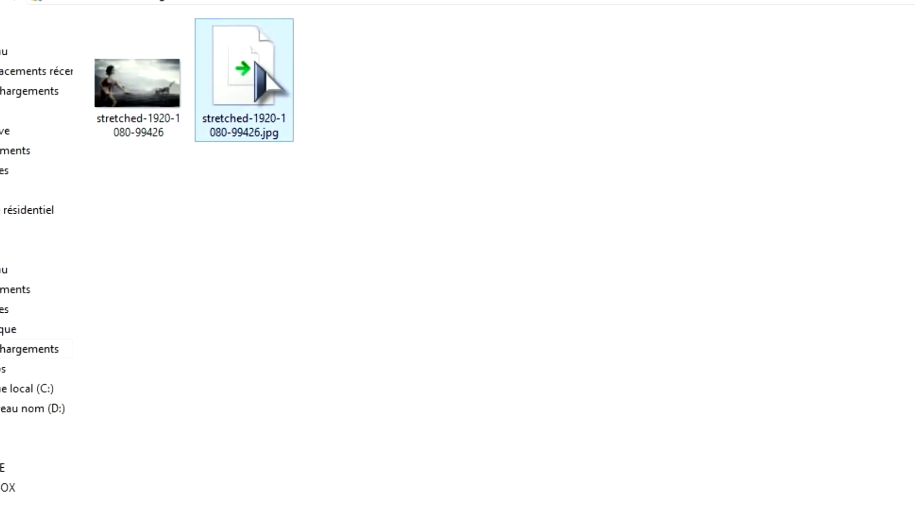
left_click(110, 118, "ctrl")
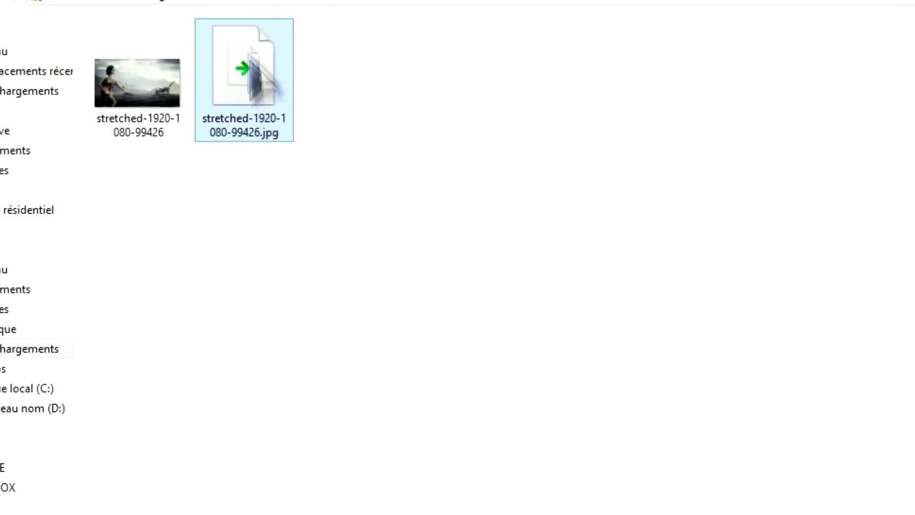
left_click(139, 134)
key("Delete")
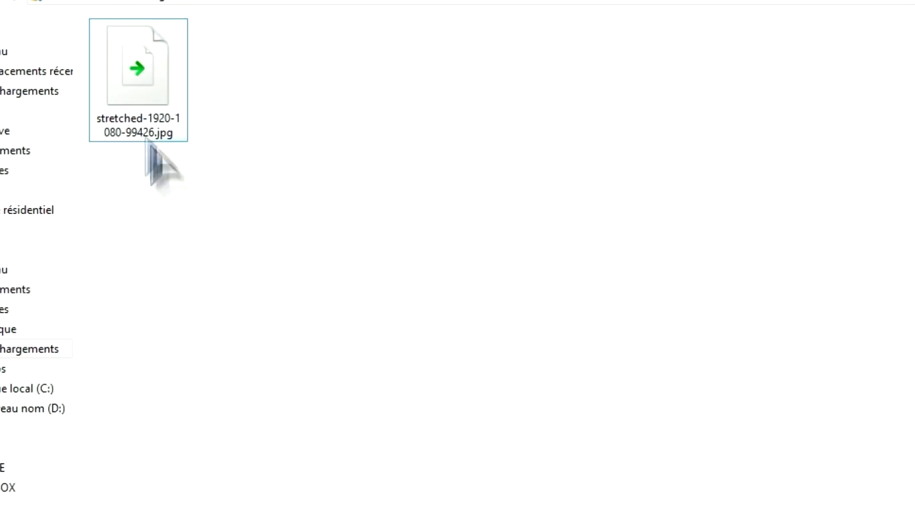
left_click(135, 103)
- Decrypt the encrypted image with GpgEX Déchiffrer and save the result to Downloads
right_click(134, 101)
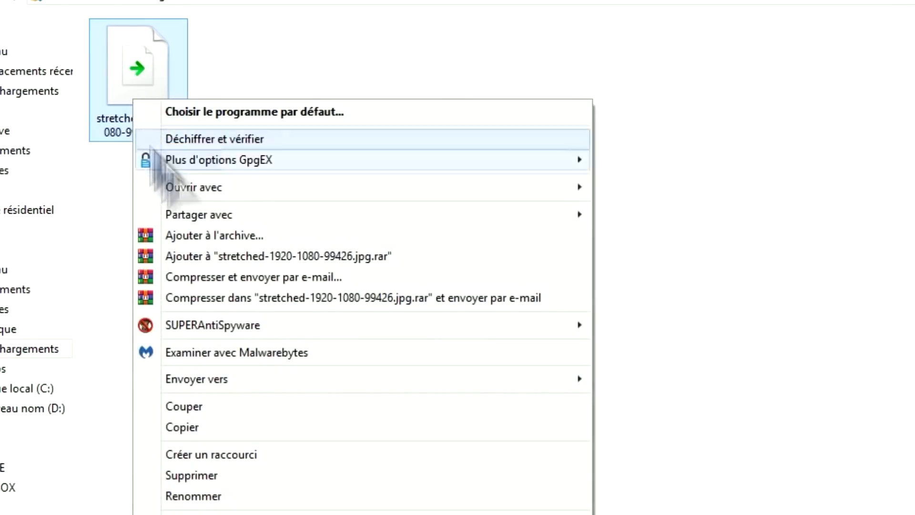
mouse_move(248, 162)
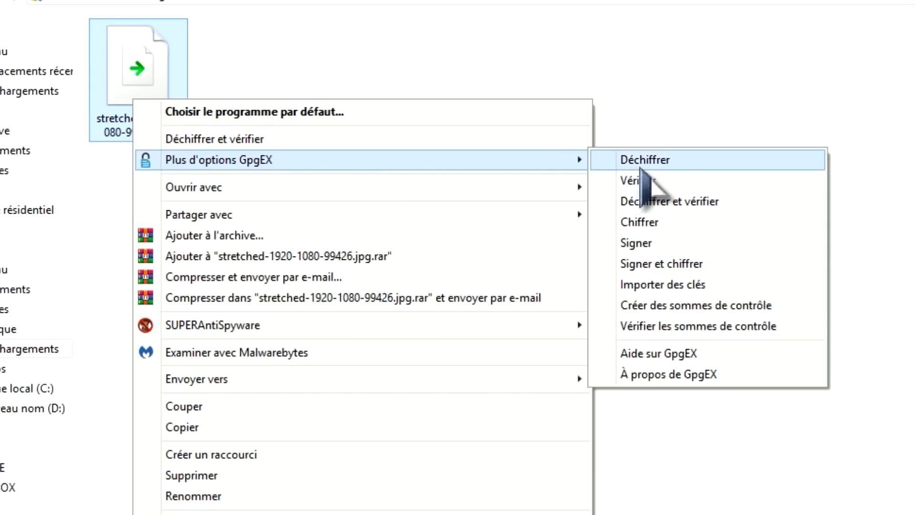
left_click(676, 162)
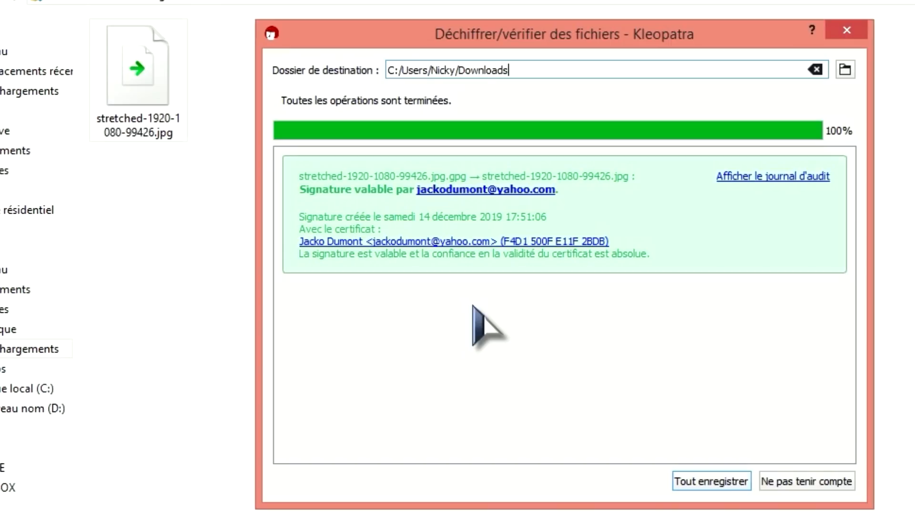
left_click(721, 481)
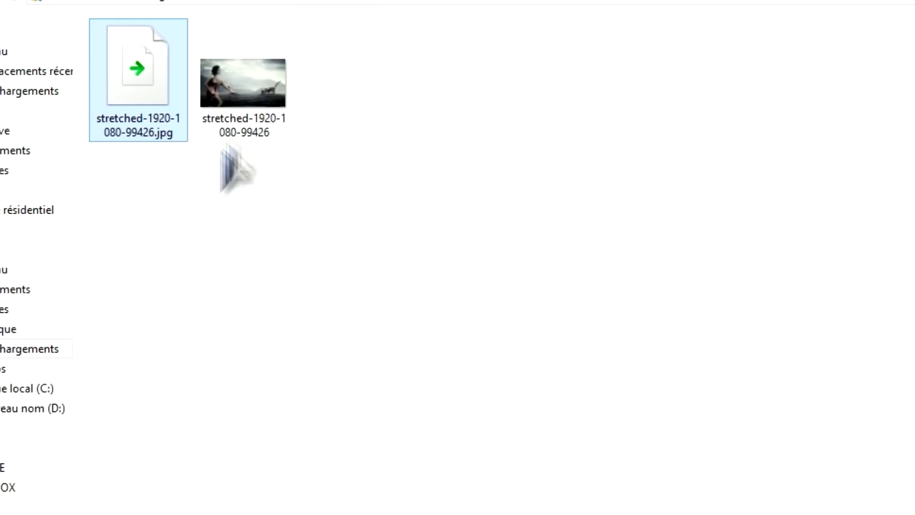
left_click(241, 116)
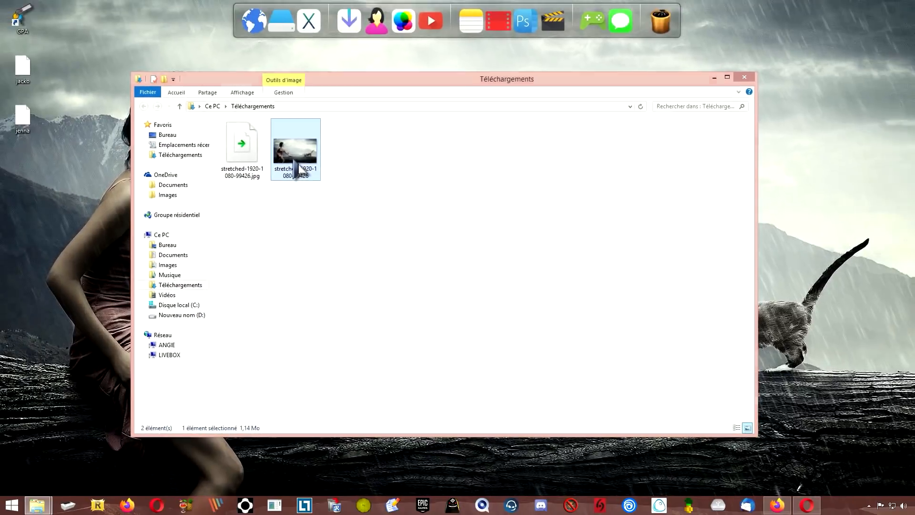
double_click(297, 167)
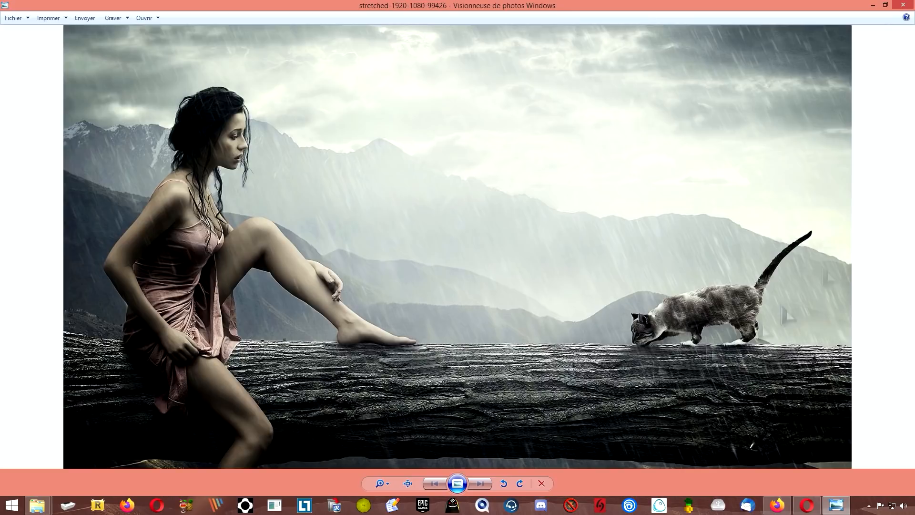
left_click(903, 5)
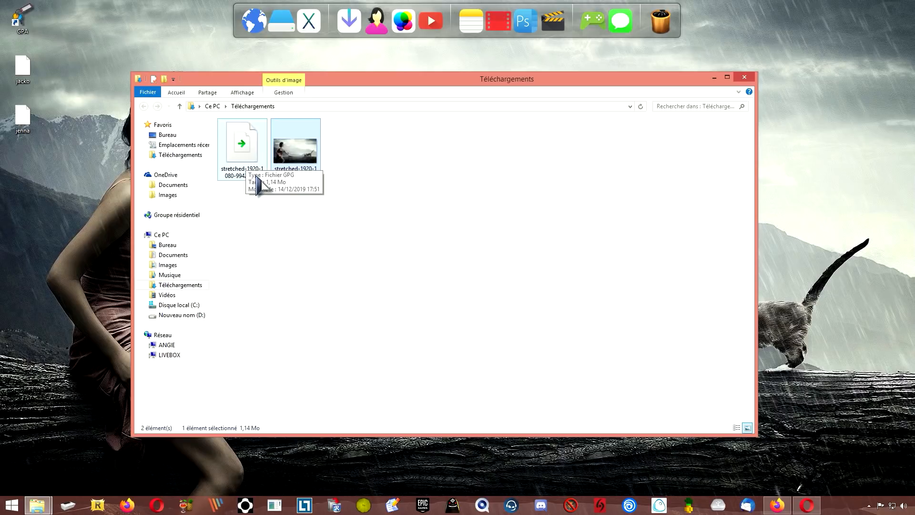
left_click(745, 78)
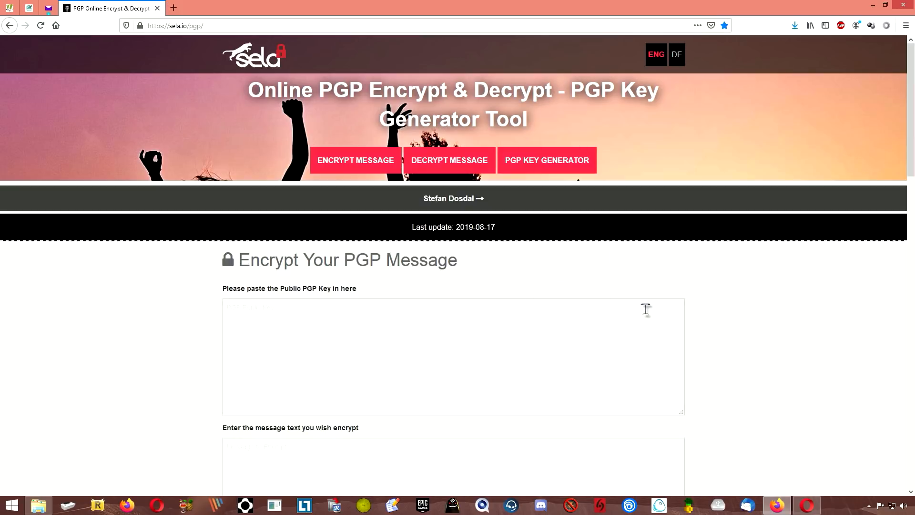
scroll(572, 324, "down", 2)
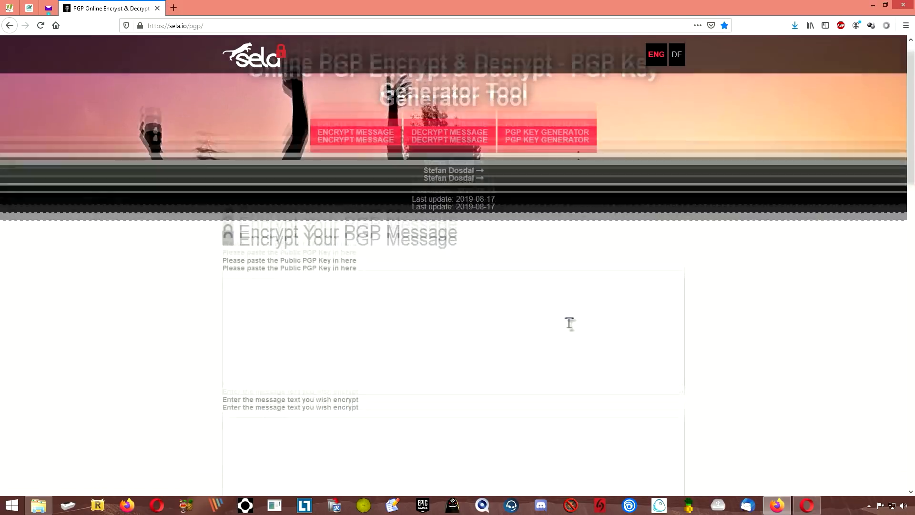
scroll(572, 328, "down", 1)
scroll(573, 327, "up", 1)
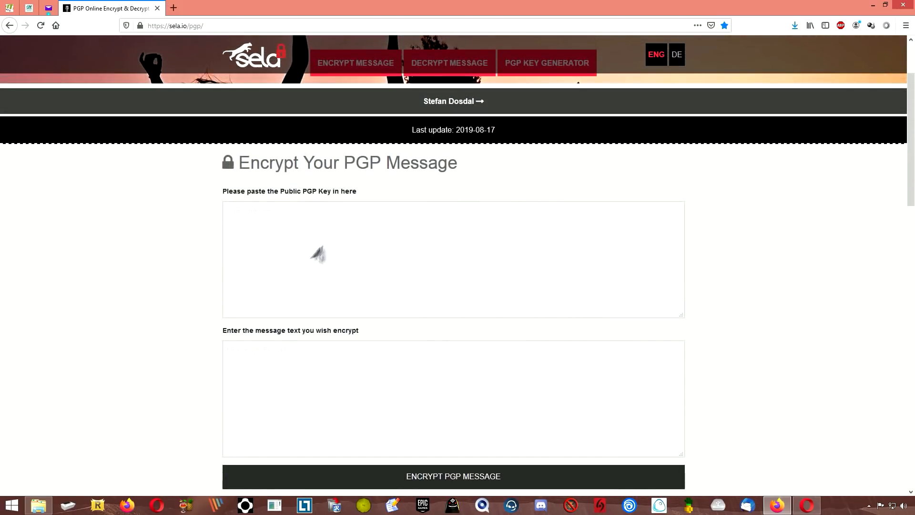
left_click(264, 216)
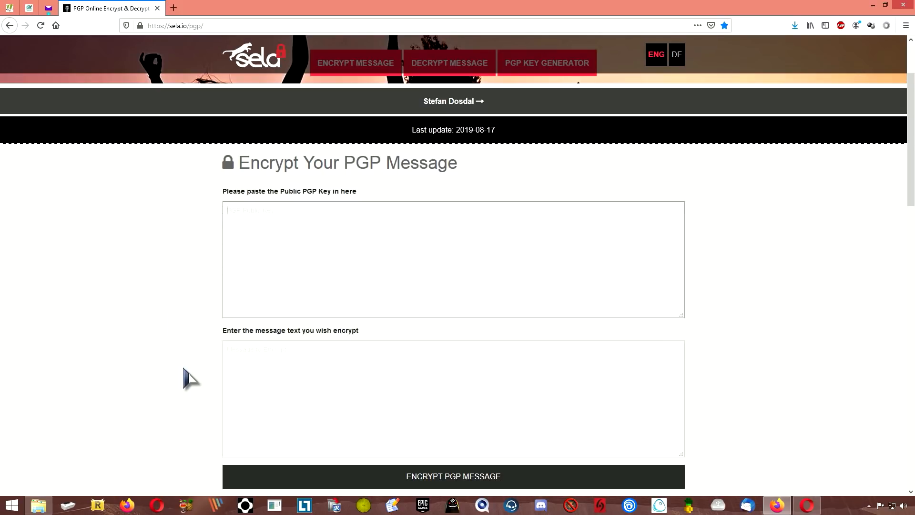
scroll(190, 377, "down", 15)
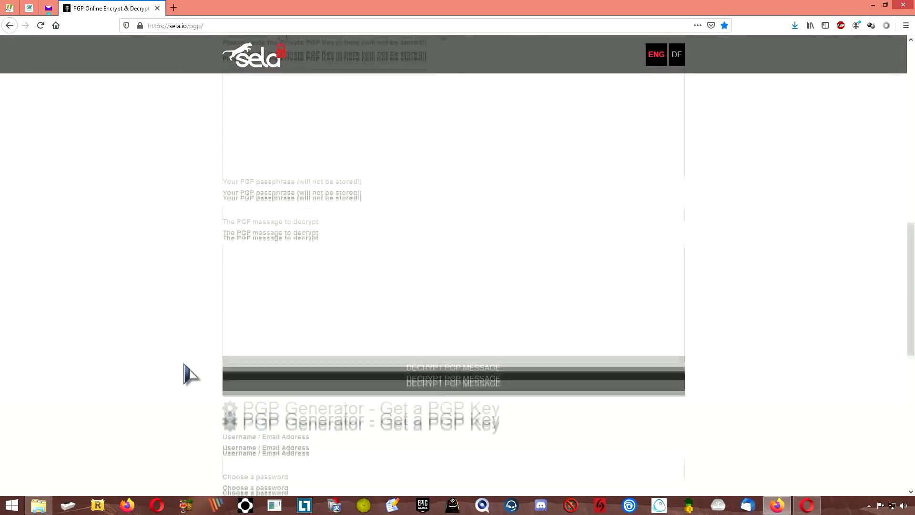
scroll(189, 373, "down", 2)
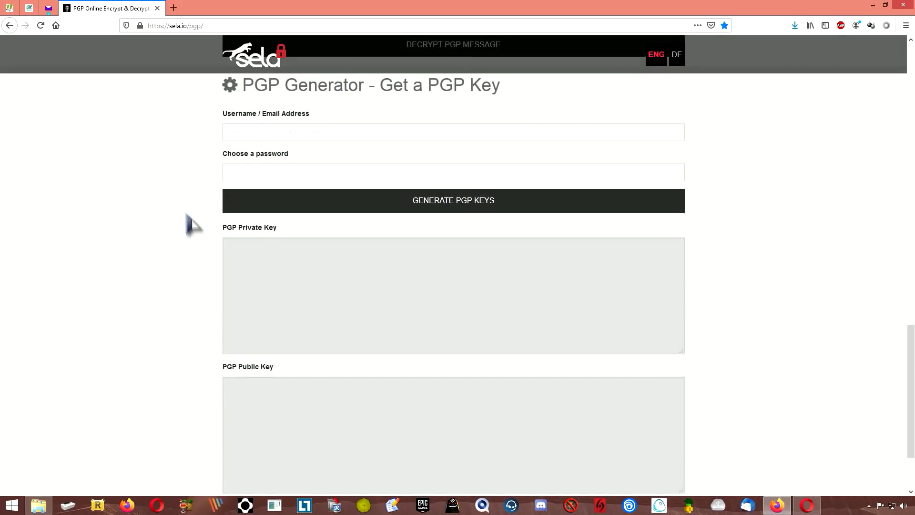
left_click(248, 172)
left_click(254, 130)
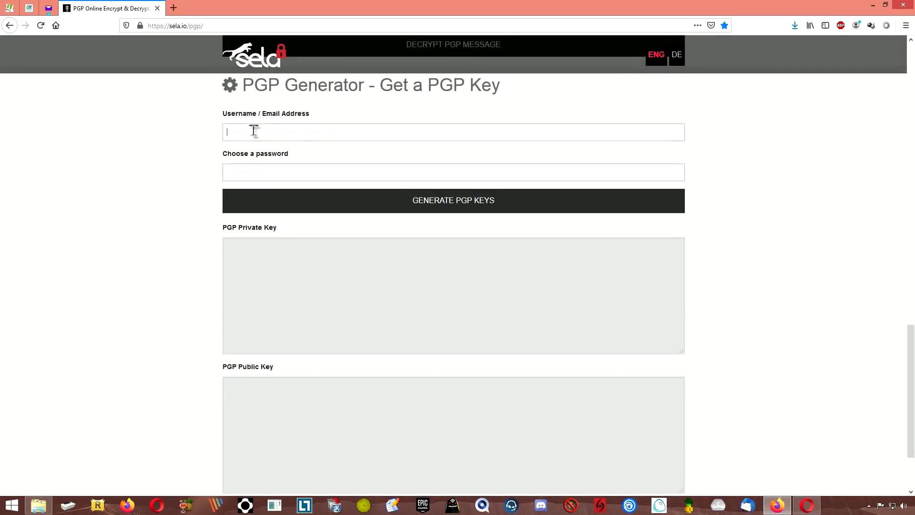
left_click(254, 176)
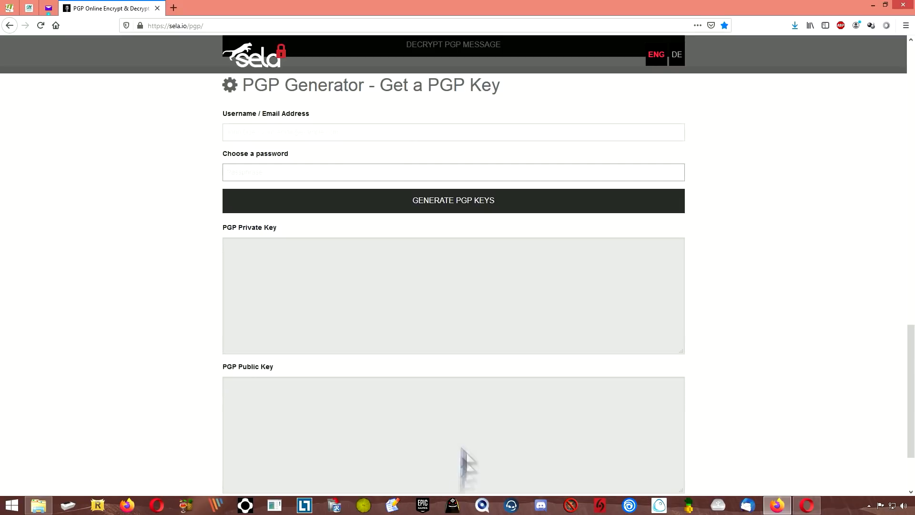
scroll(400, 441, "up", 15)
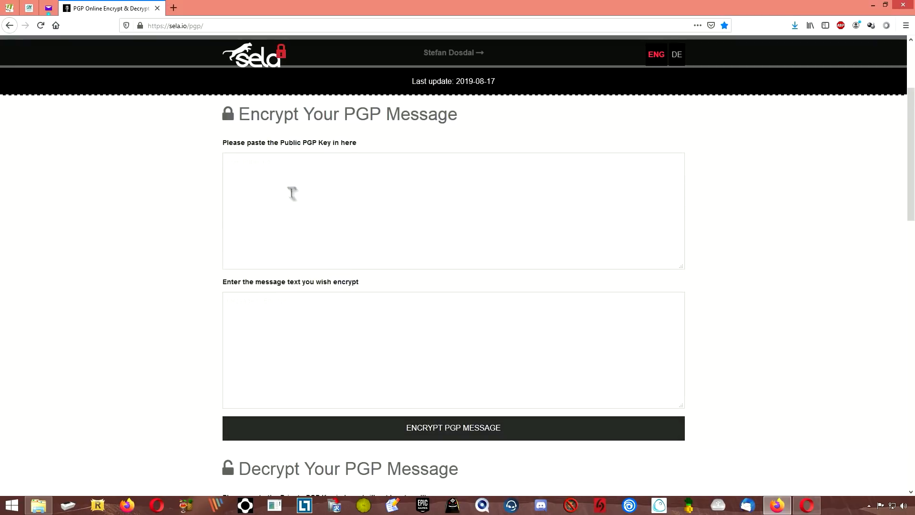
left_click(281, 171)
left_click(301, 339)
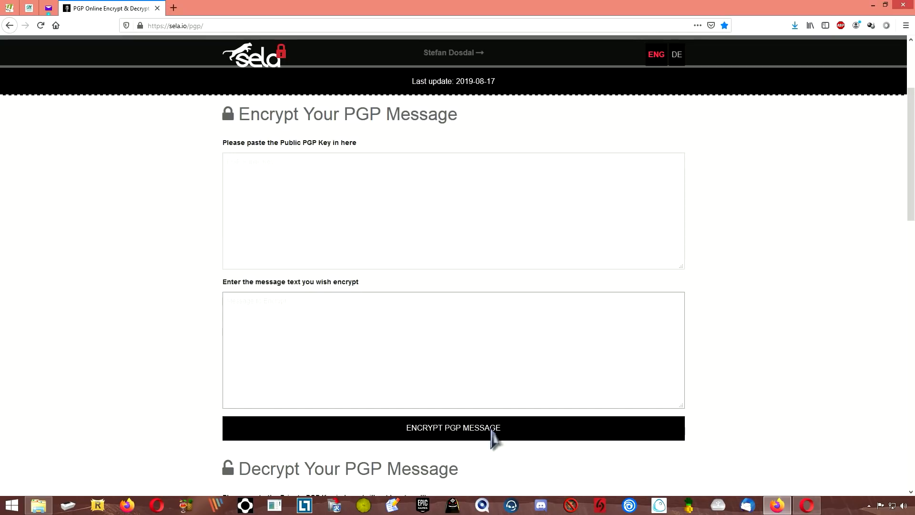
scroll(491, 441, "down", 8)
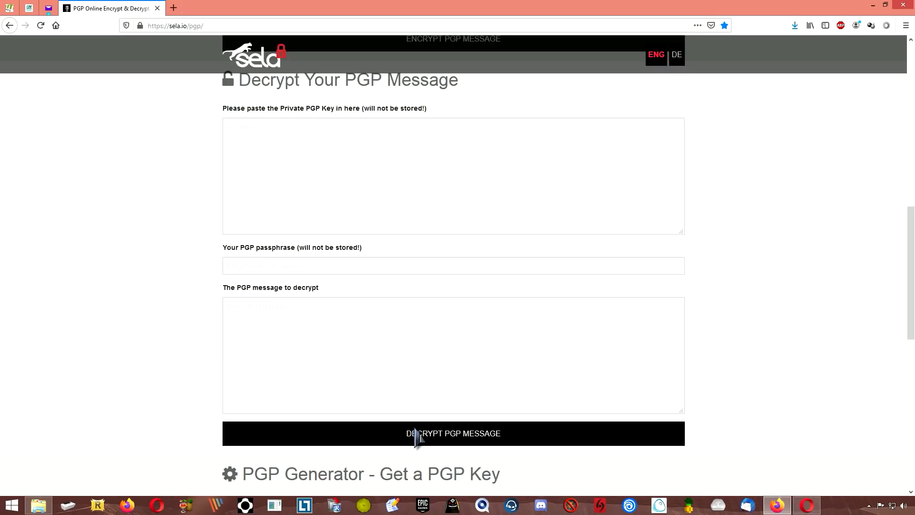
scroll(418, 436, "down", 5)
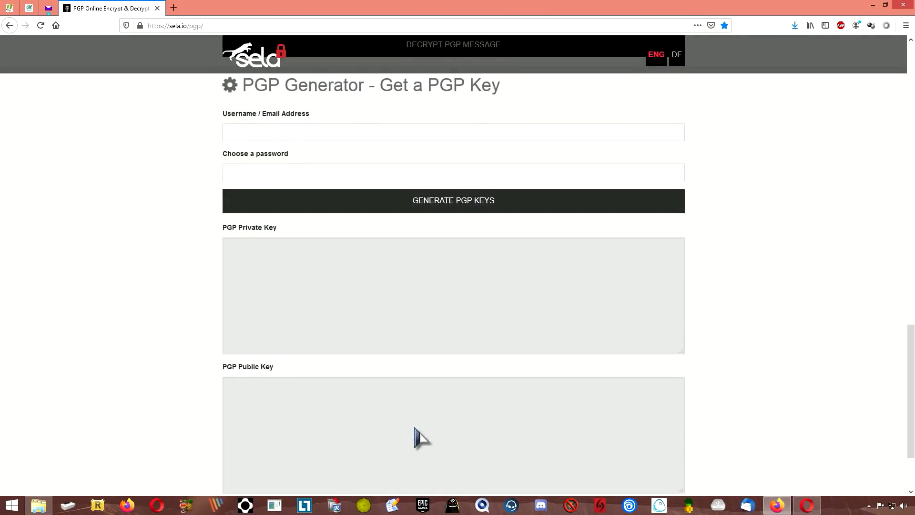
scroll(415, 436, "down", 3)
scroll(415, 435, "up", 3)
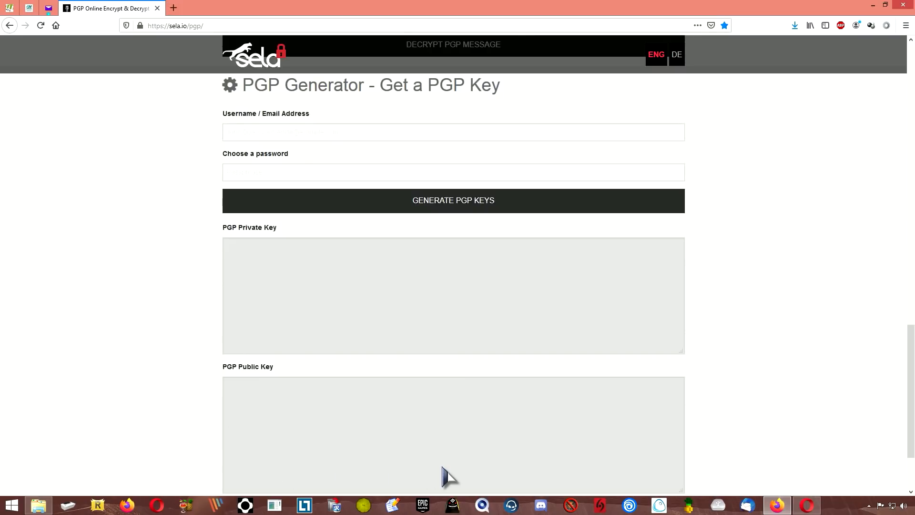
scroll(448, 476, "up", 15)
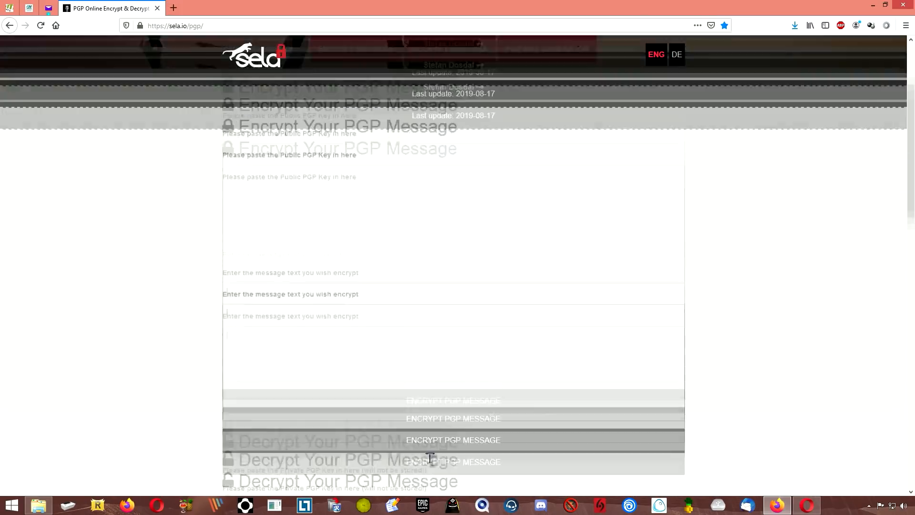
- Scroll sela.io's encrypt form, clicking into the message field, down to the PGP Generator
scroll(430, 459, "down", 2)
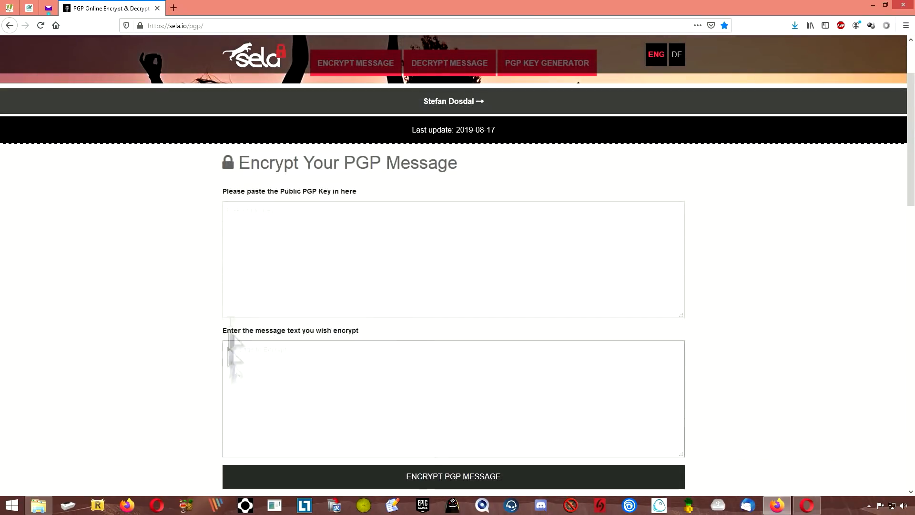
left_click(352, 382)
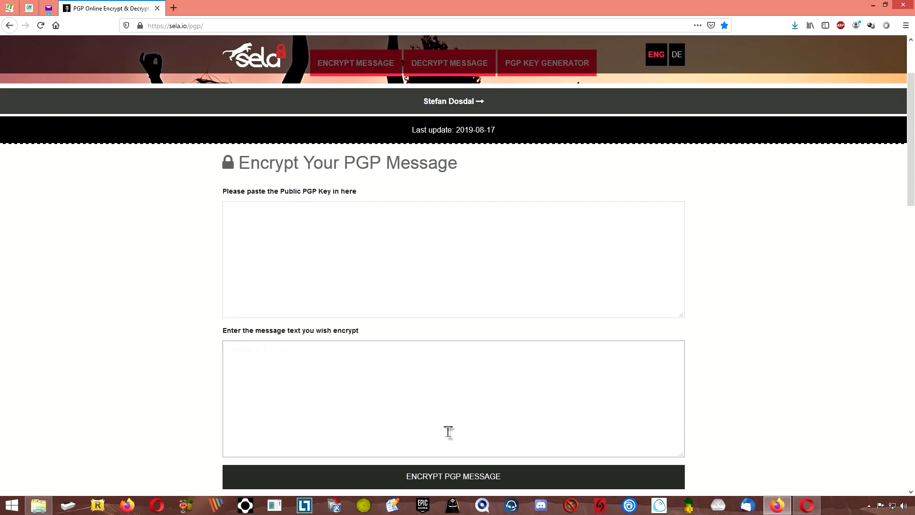
left_click(448, 432)
scroll(448, 431, "down", 15)
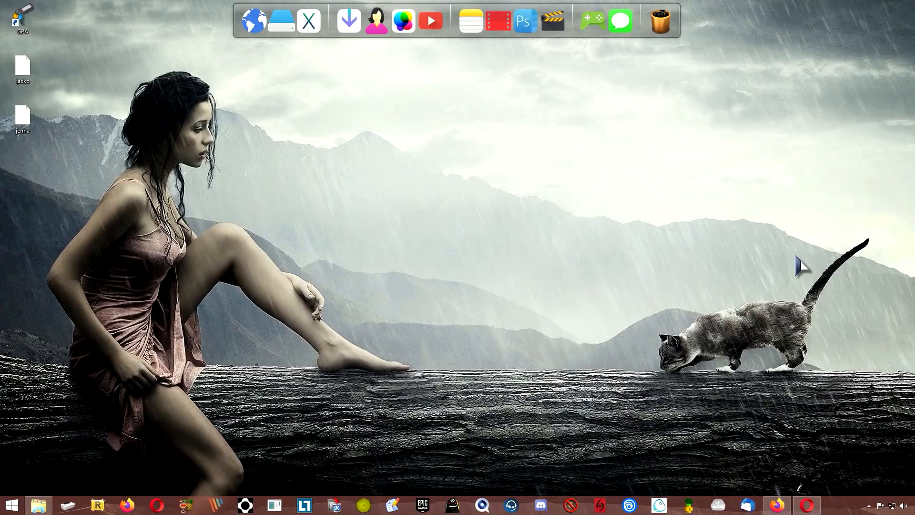
- Bring both browsers forward and snap Tutanota to the right half beside ProtonMail
left_click(779, 508)
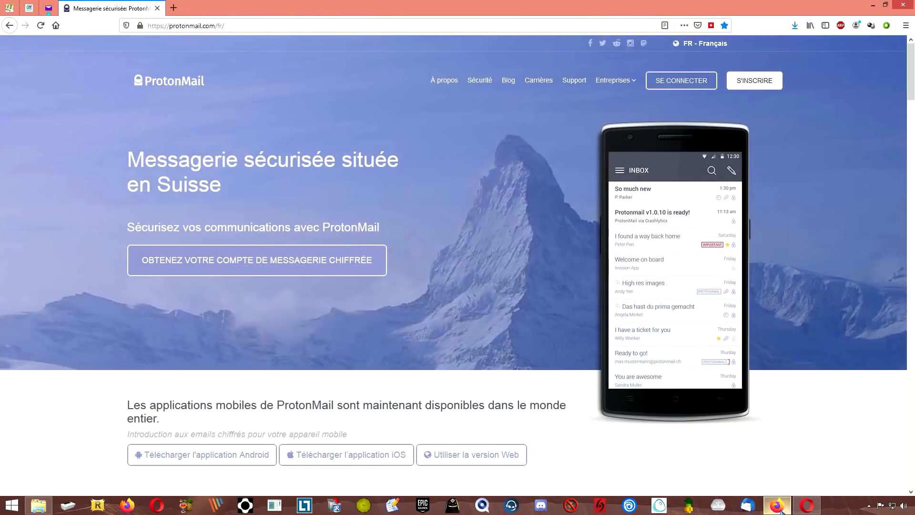
left_click(807, 505)
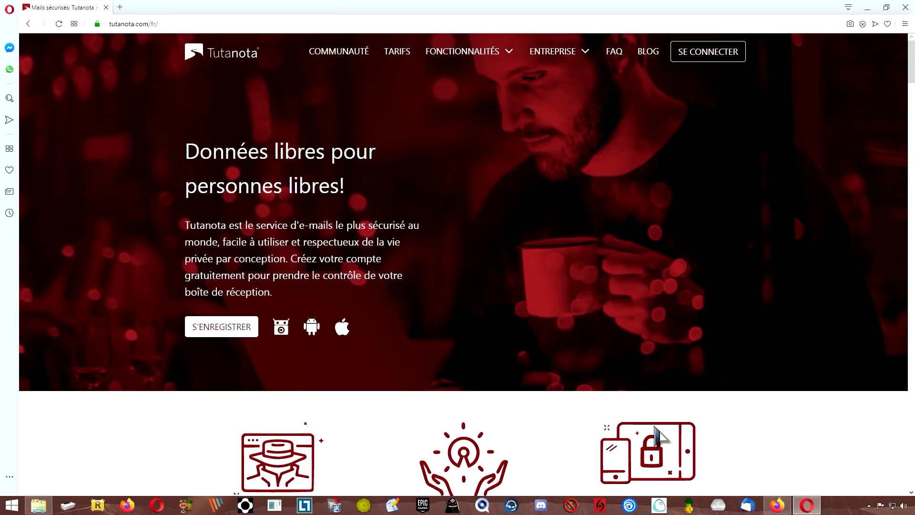
left_click_drag(426, 6, 914, 119)
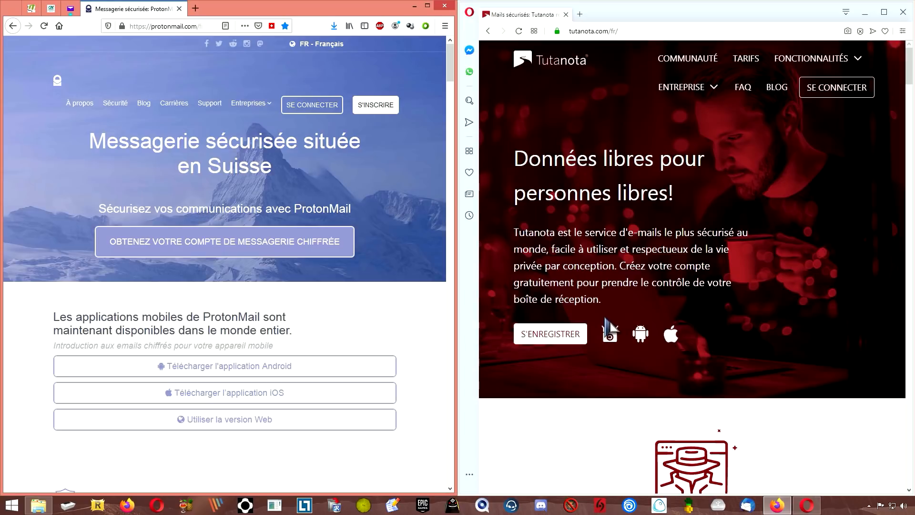
left_click(586, 409)
scroll(586, 408, "down", 10)
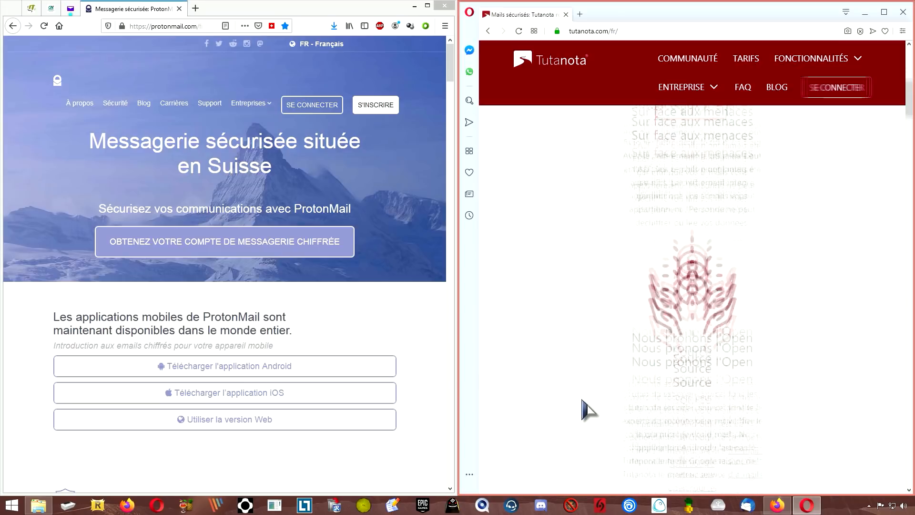
scroll(582, 409, "up", 3)
left_click(416, 334)
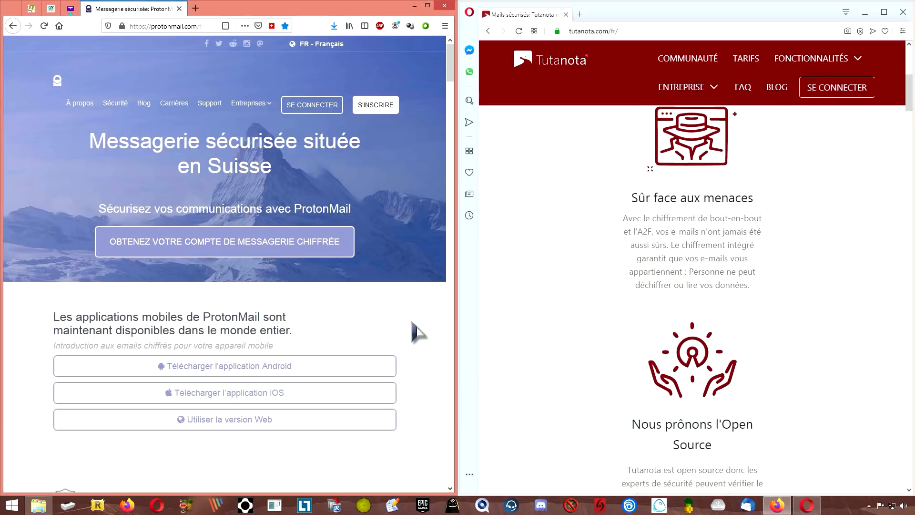
scroll(413, 349, "down", 5)
scroll(413, 349, "down", 5)
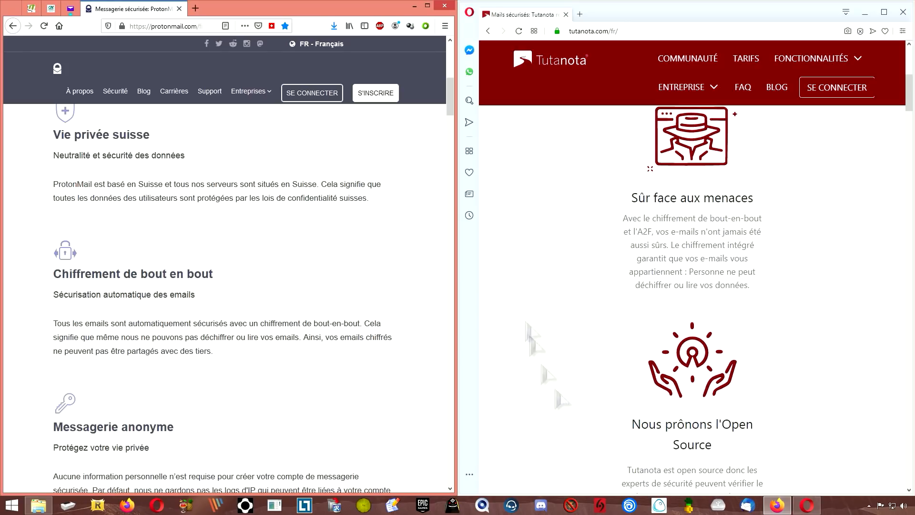
left_click(789, 416)
scroll(788, 415, "down", 5)
left_click(363, 375)
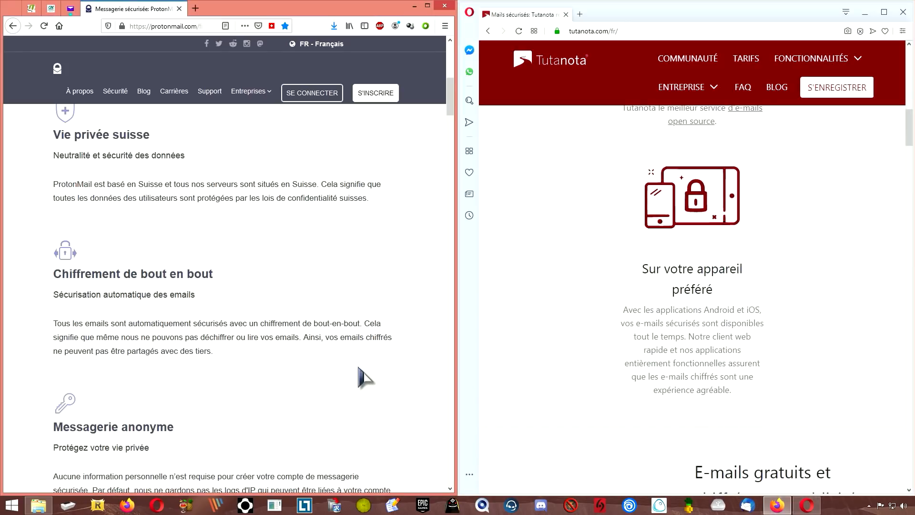
scroll(362, 376, "down", 6)
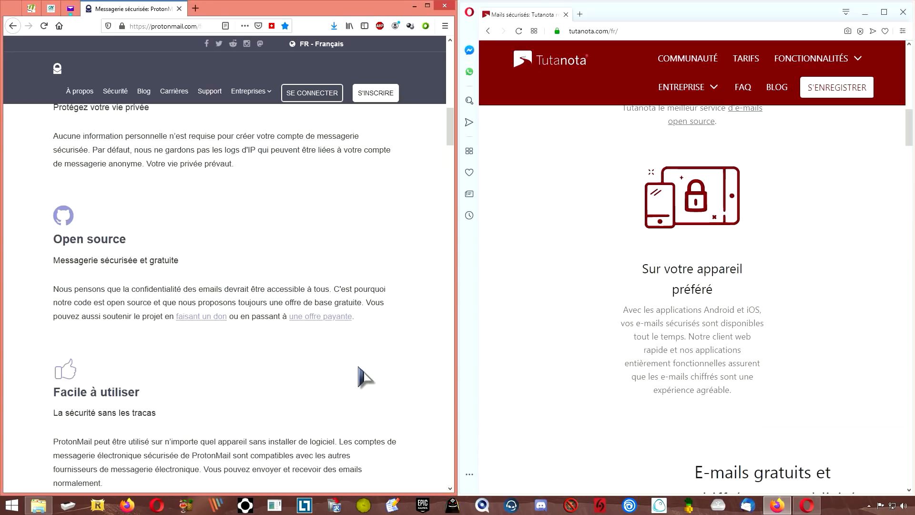
left_click(546, 366)
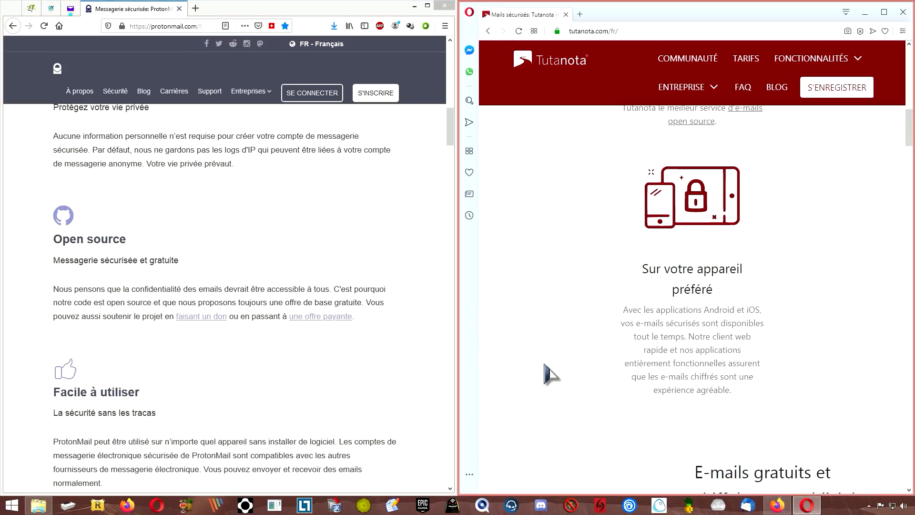
scroll(545, 365, "down", 10)
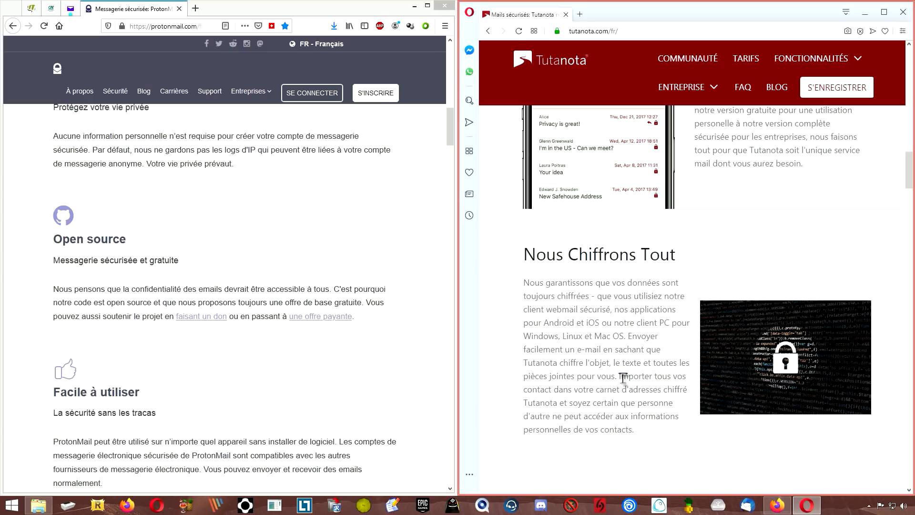
left_click(227, 246)
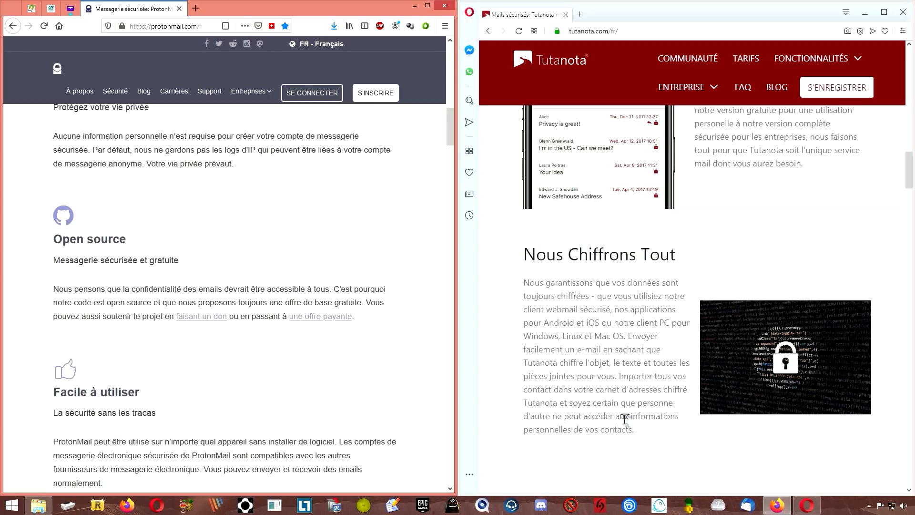
left_click(547, 403)
scroll(547, 403, "up", 15)
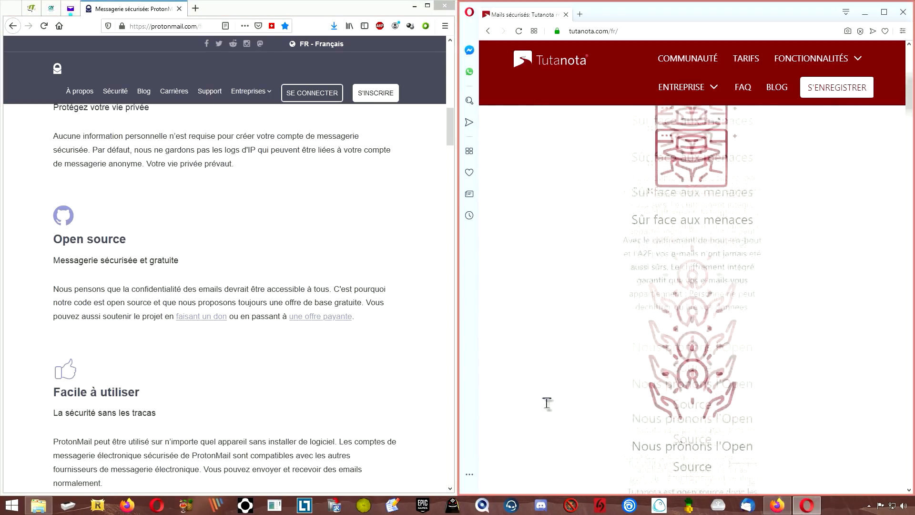
left_click(329, 239)
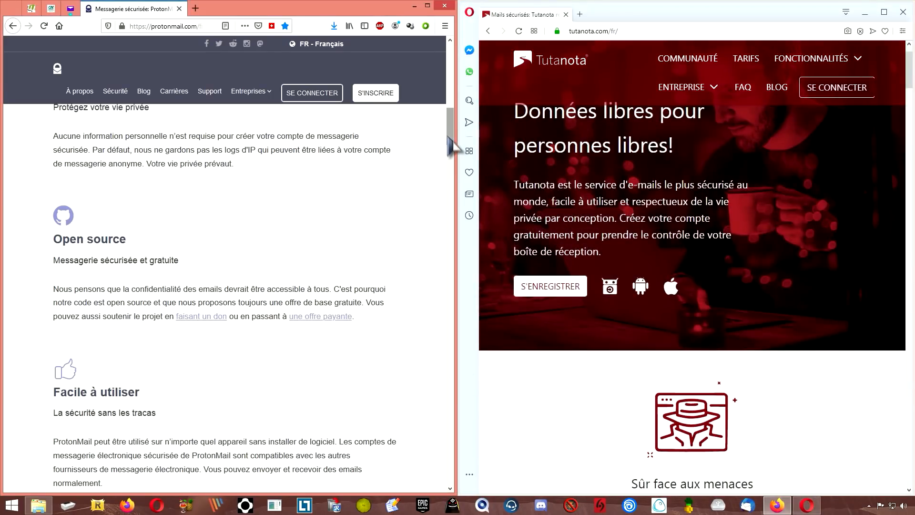
scroll(451, 128, "up", 2)
scroll(452, 135, "up", 5)
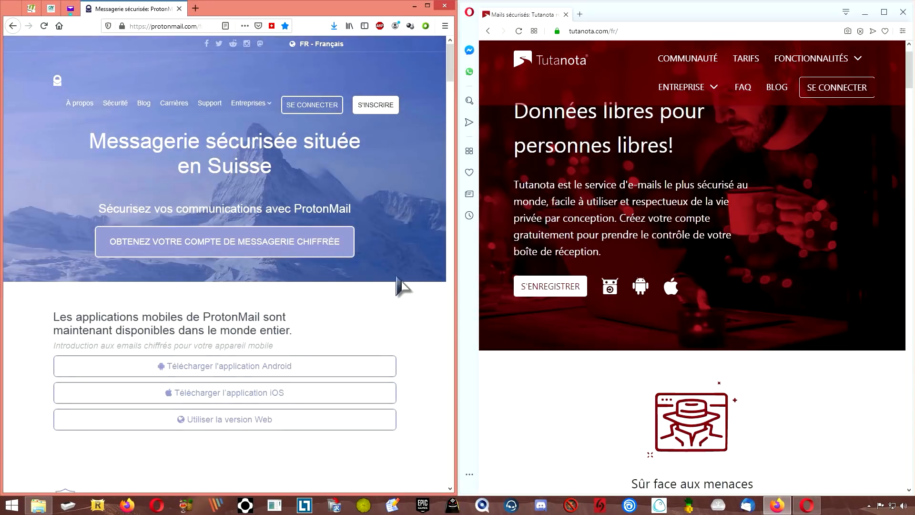
- Open ProtonMail's sign-up page and choose the FREE plan
left_click(307, 107)
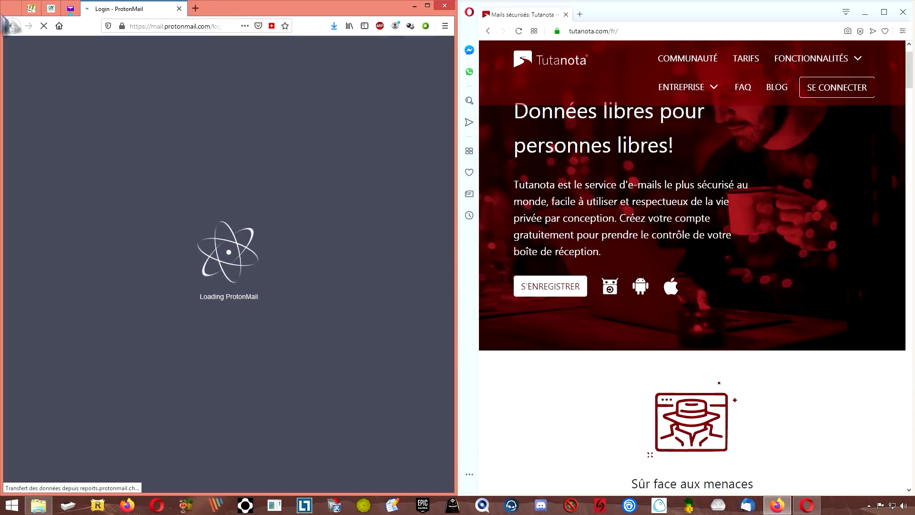
left_click(13, 25)
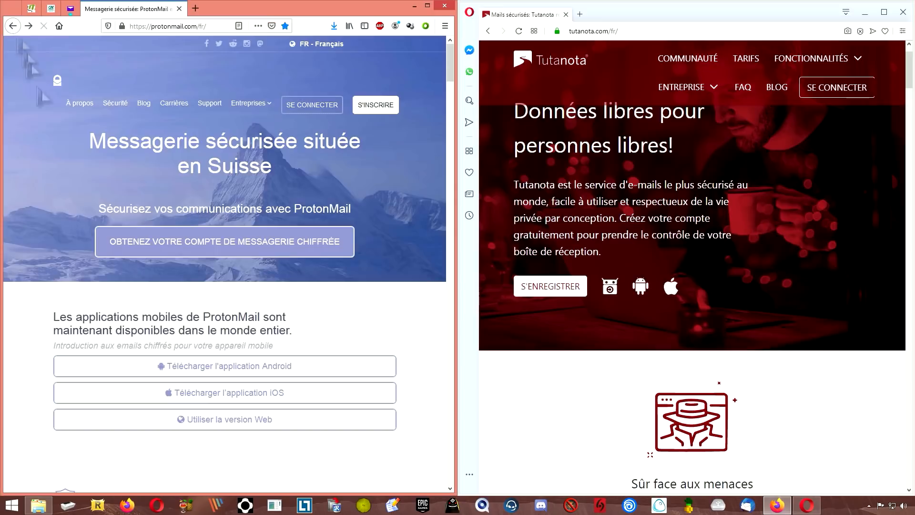
left_click(376, 106)
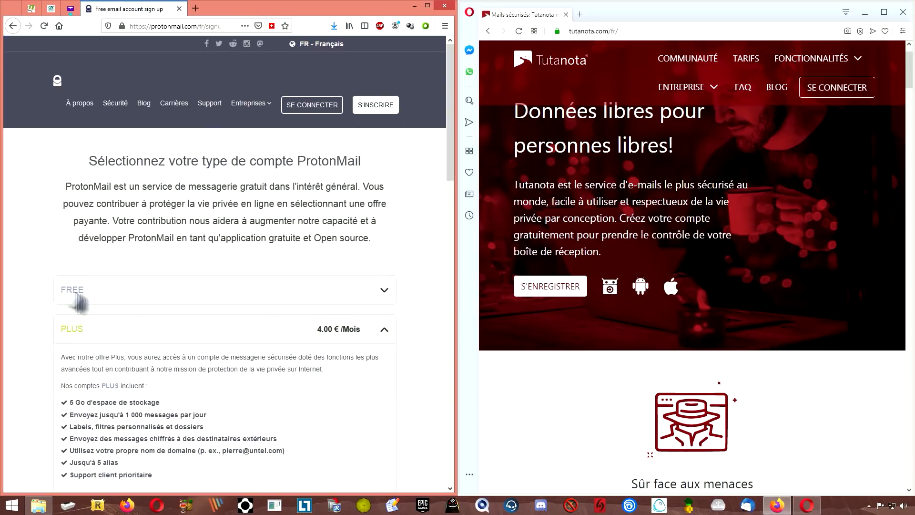
left_click(384, 291)
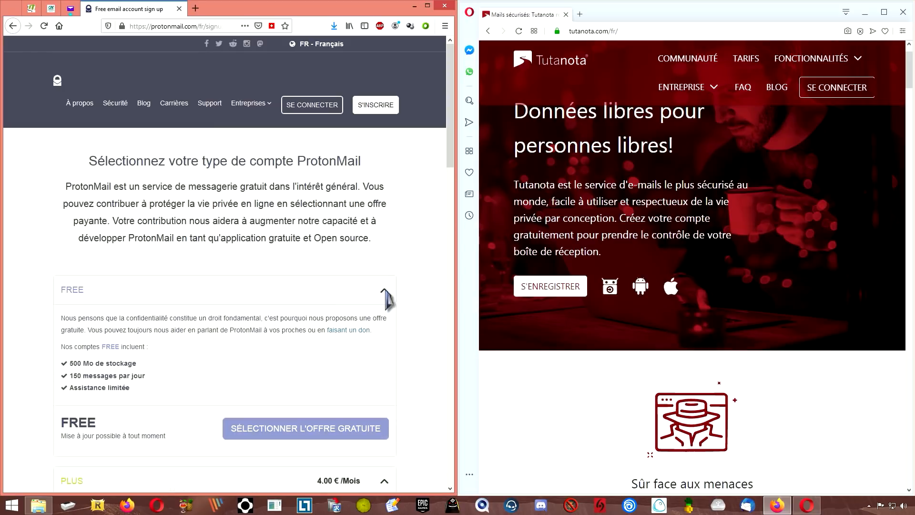
scroll(317, 357, "down", 1)
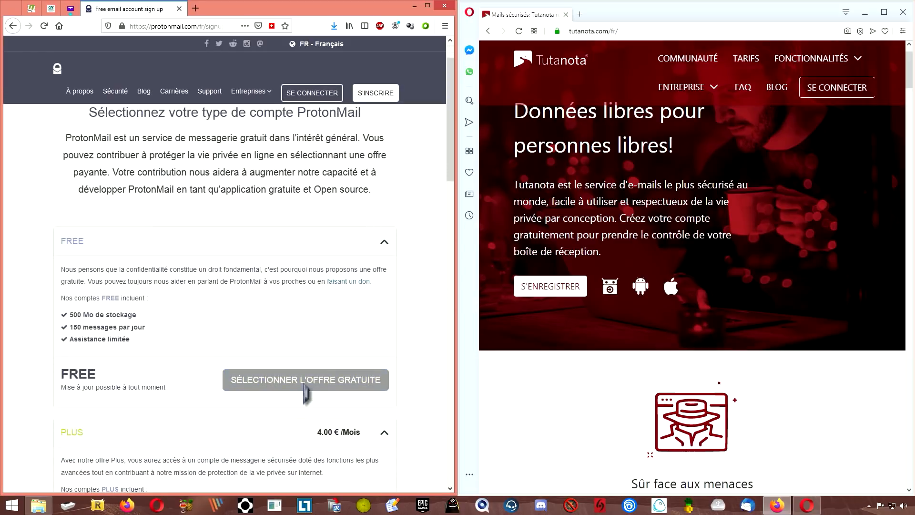
left_click(305, 391)
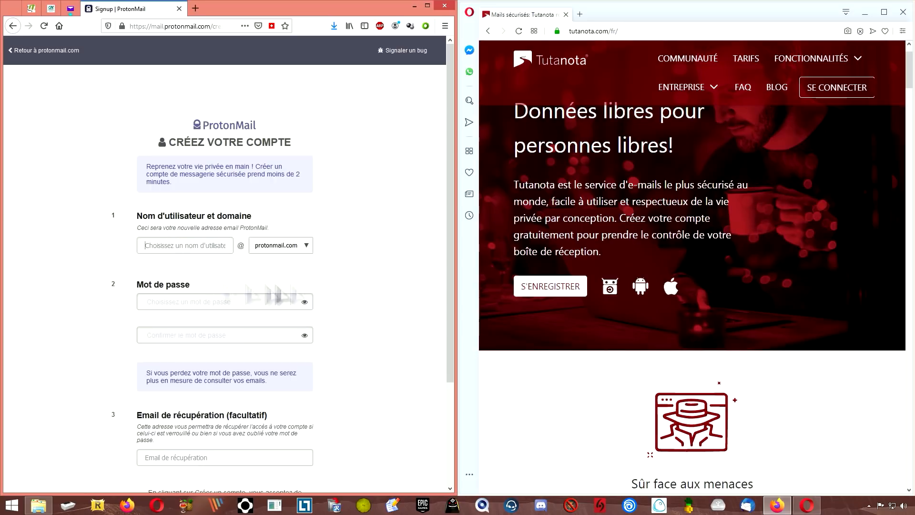
- Look over the Créez votre compte form fields, scrolling down and back up
left_click(220, 302)
left_click(226, 335)
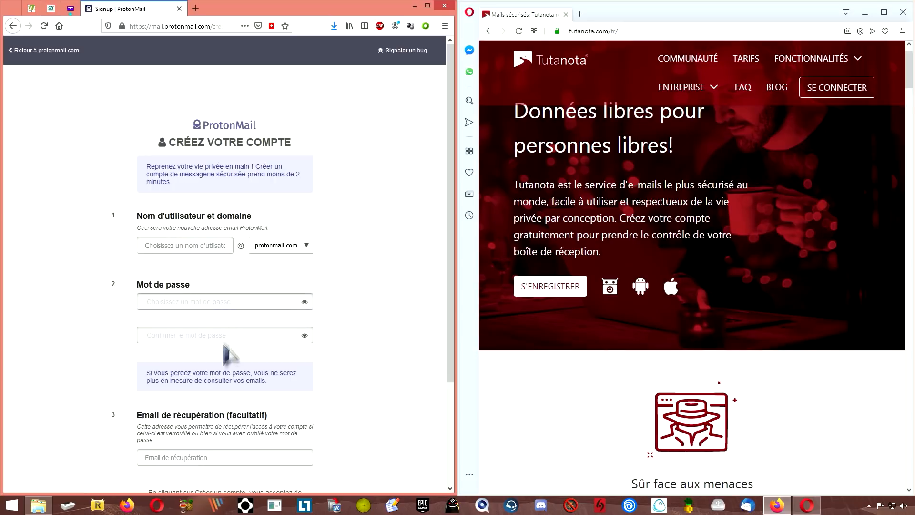
scroll(310, 376, "down", 3)
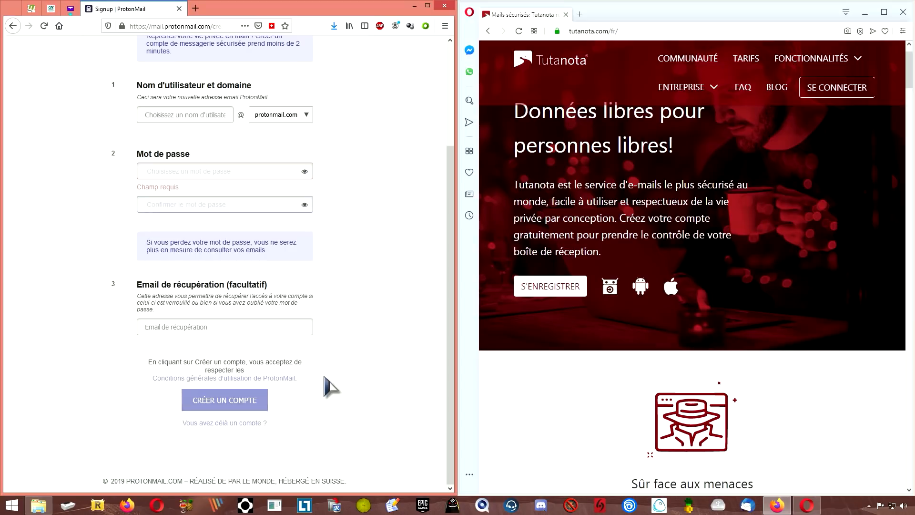
scroll(324, 375, "up", 3)
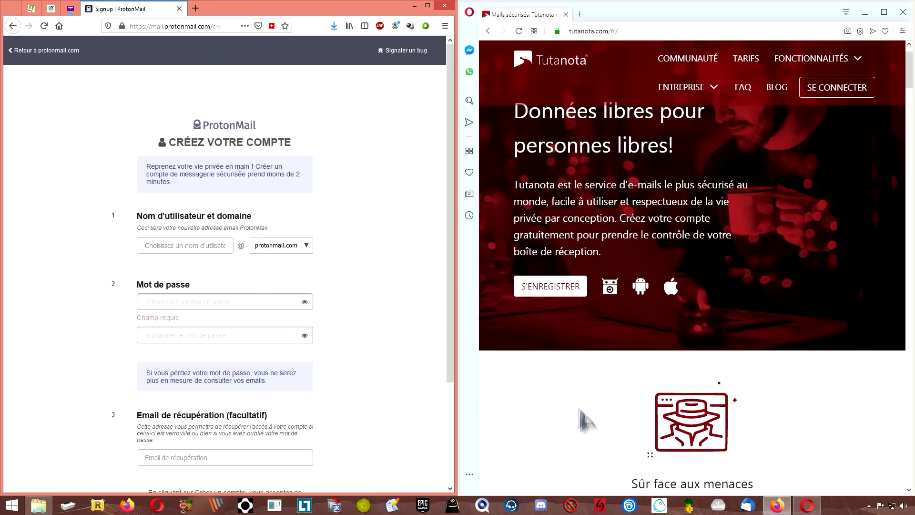
- Minimise both the ProtonMail and Tutanota browser windows to reveal the desktop
left_click(586, 416)
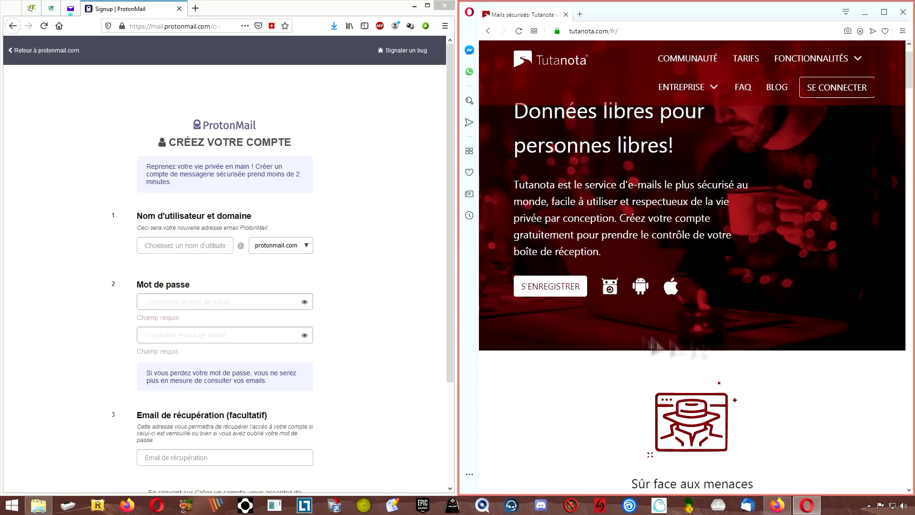
scroll(844, 310, "up", 1)
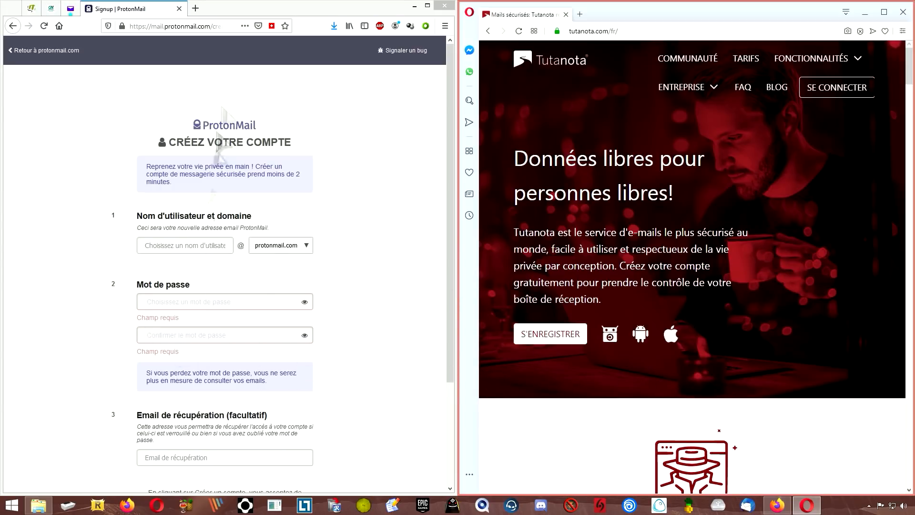
mouse_move(451, 234)
left_mouse_down()
mouse_move(458, 344)
mouse_move(451, 229)
left_mouse_up()
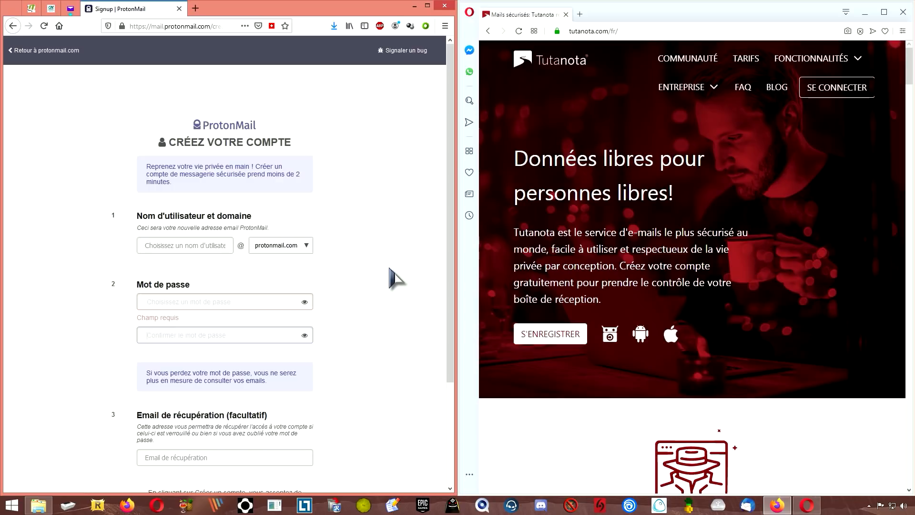
left_click(415, 5)
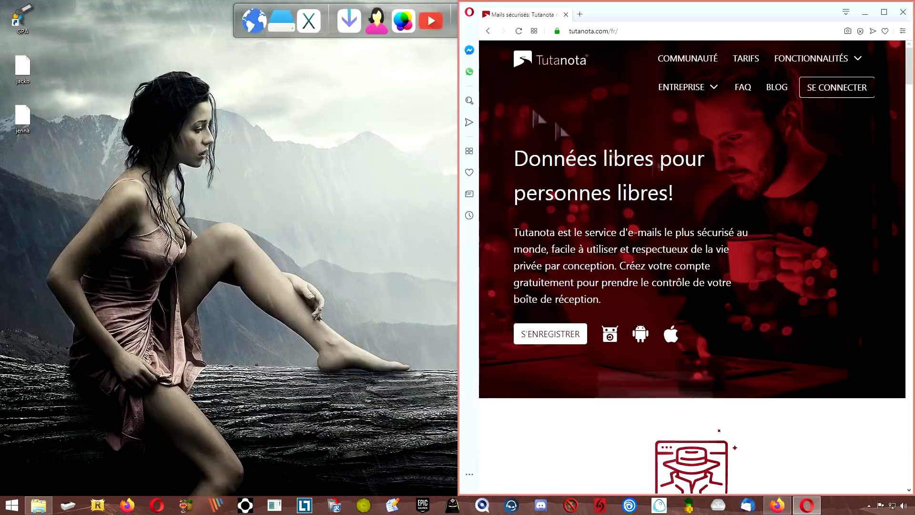
left_click(865, 12)
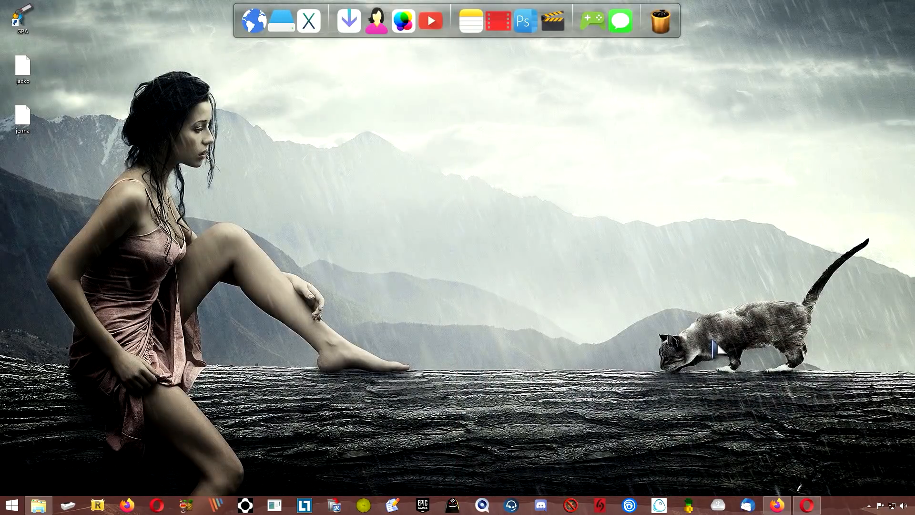